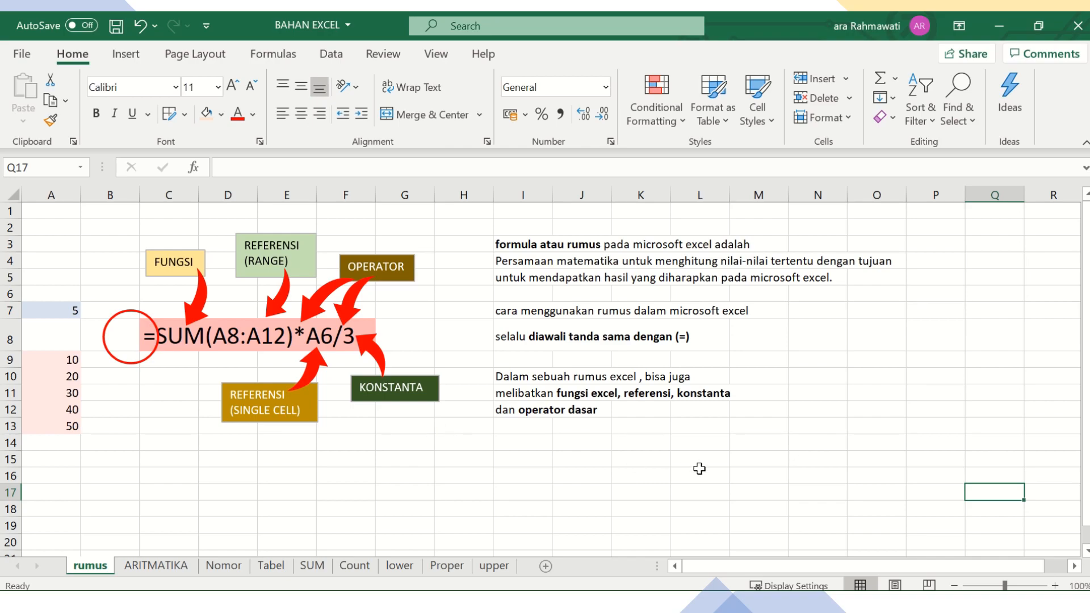
Enter an addition formula totalling 23 in cell F5, in the PENJUMLAHAN row of the ARITMATIKA sheet.
left_click(170, 573)
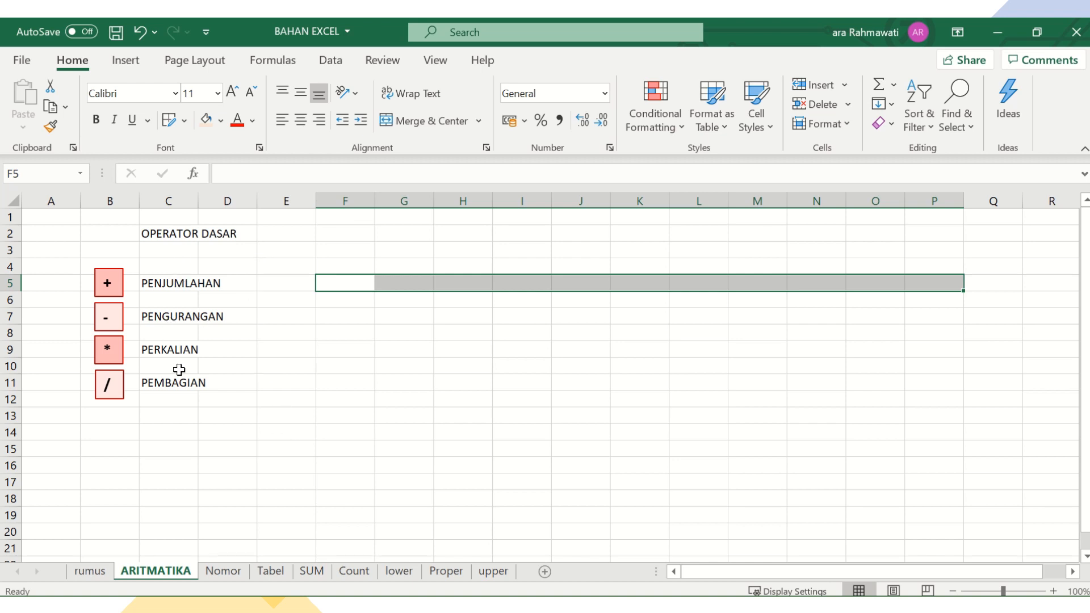
left_click(105, 287)
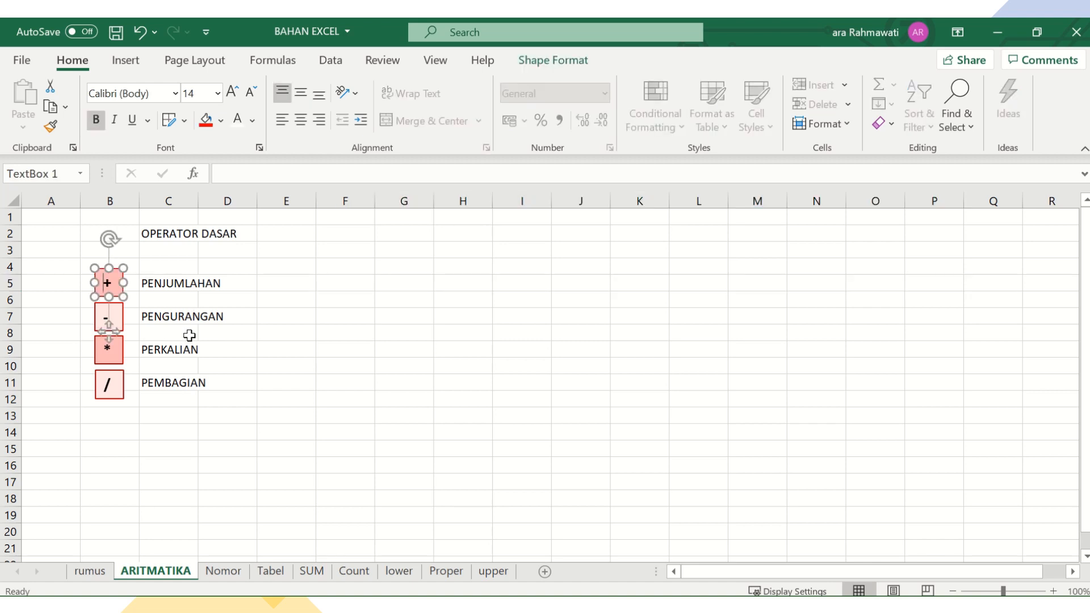
left_click(279, 336)
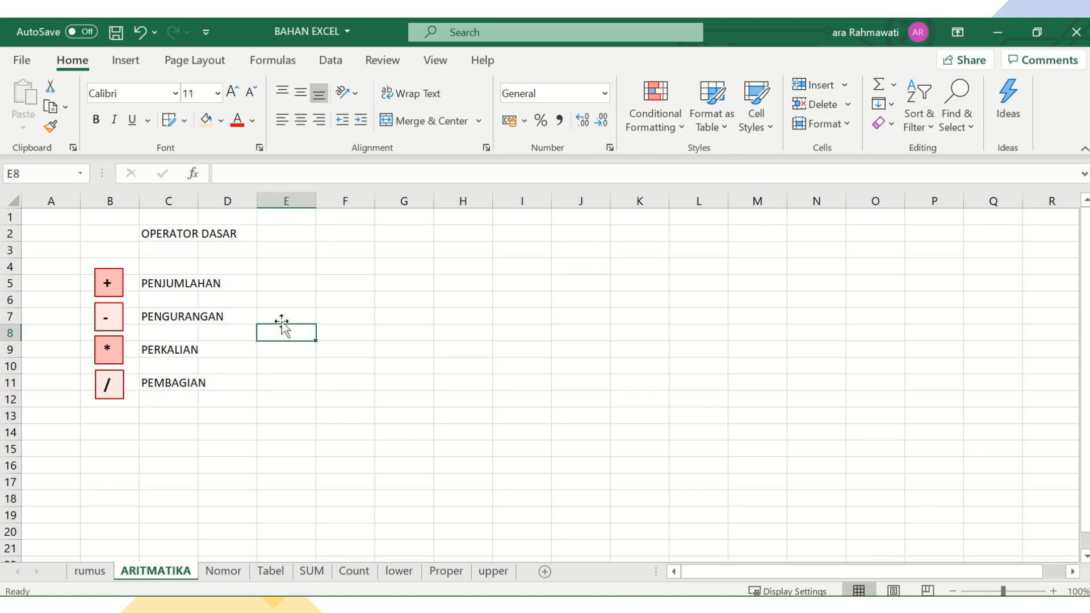
left_click(330, 283)
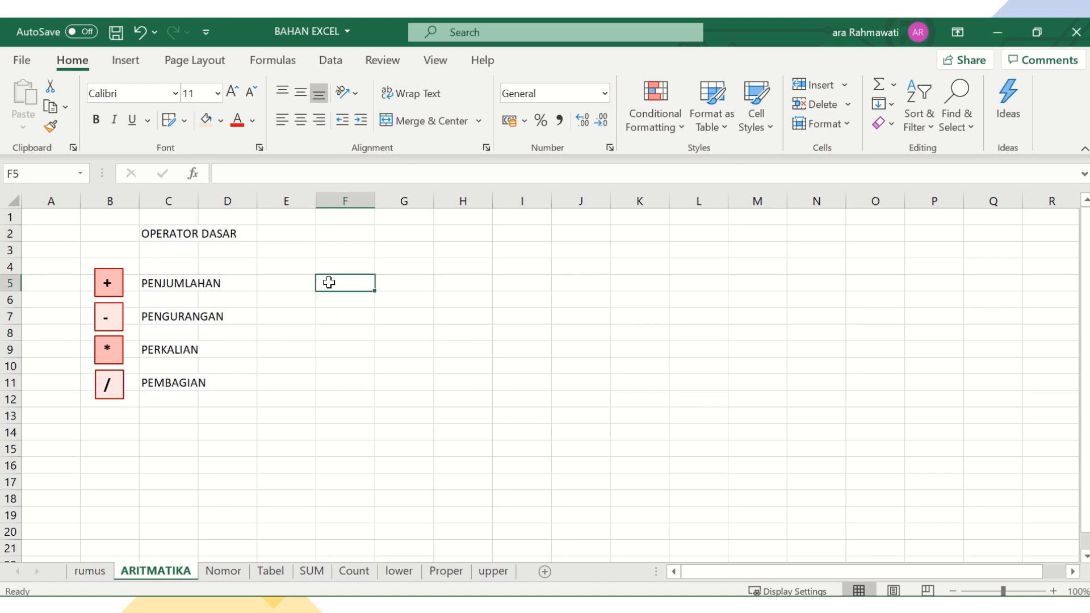
type("=")
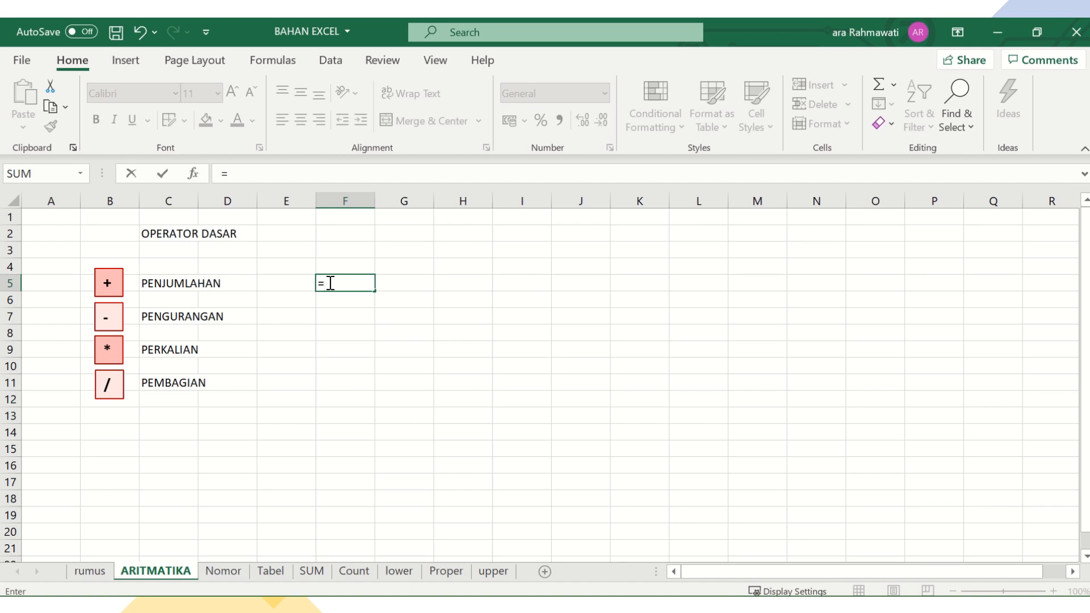
type("3")
key("Return")
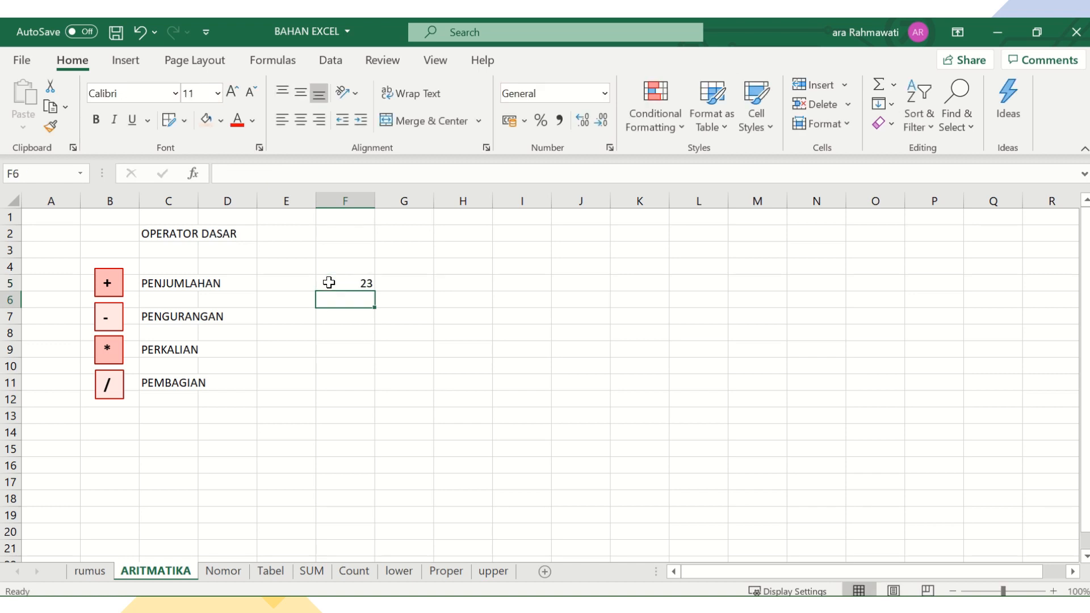
Enter the subtraction formula =F5-5 in cell F7, in the PENGURANGAN row.
left_click(337, 321)
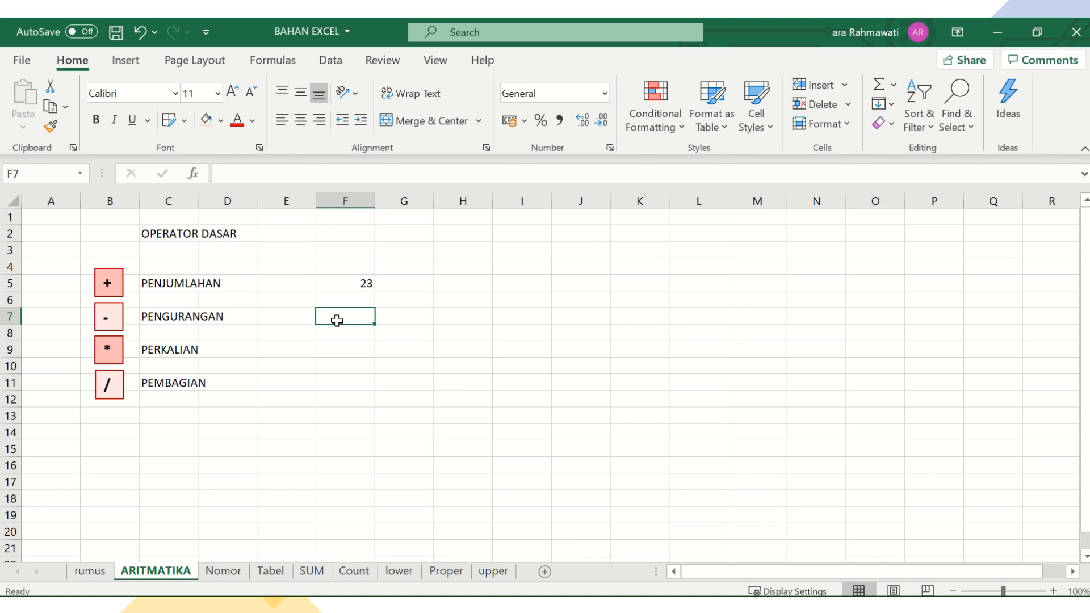
type("=")
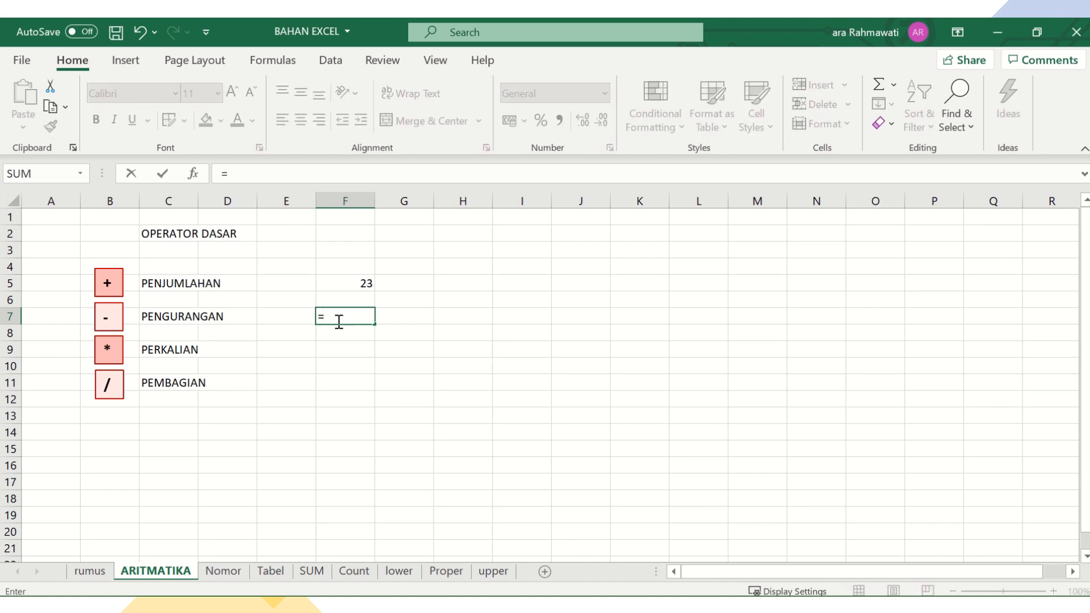
left_click(364, 284)
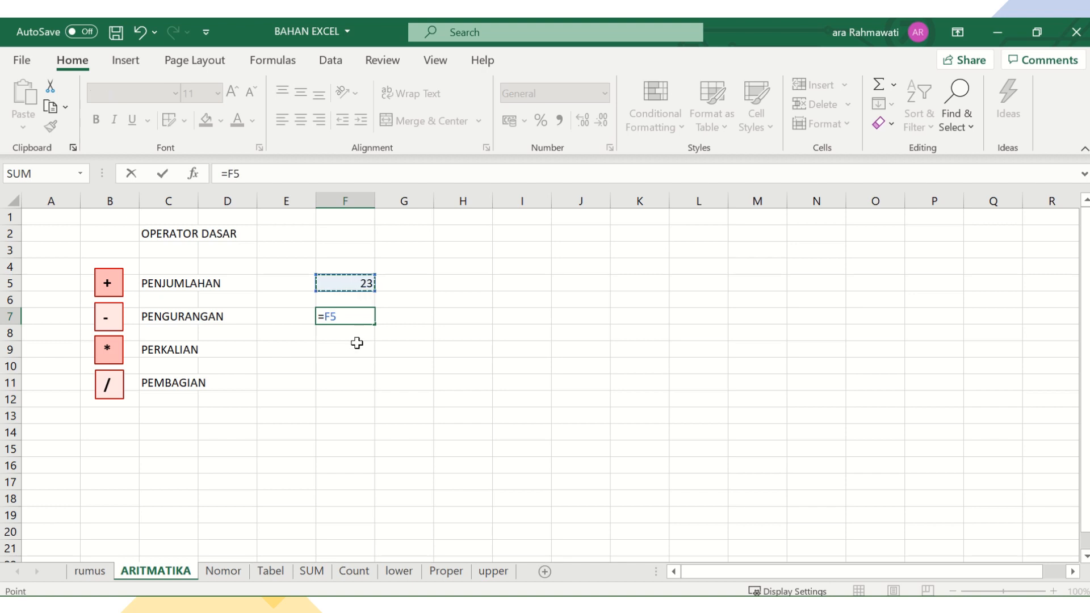
type("-5")
key("Return")
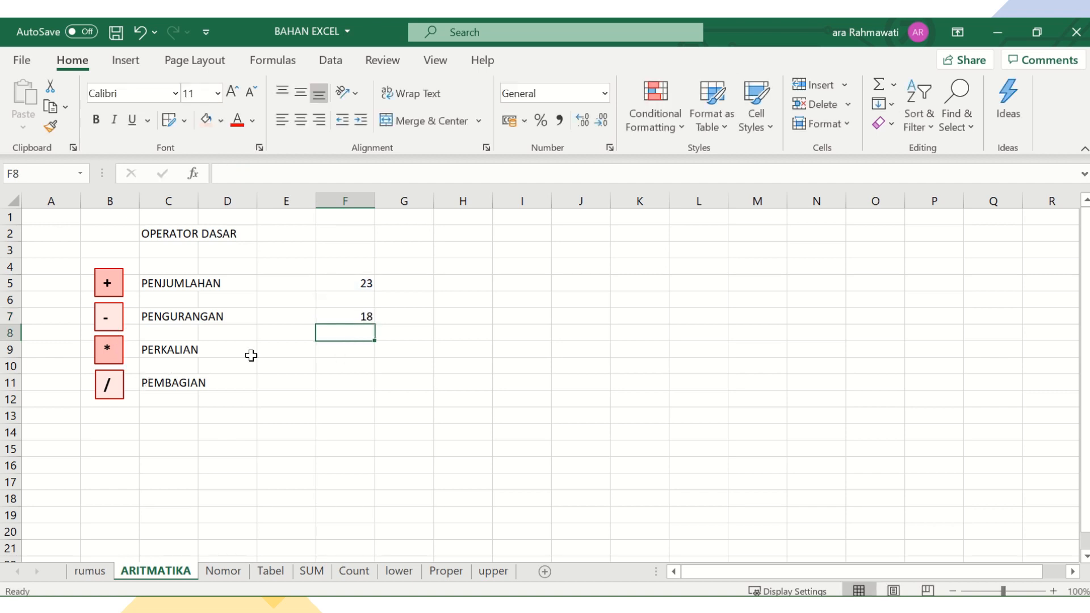
Enter the multiplication formula =F5*F7 in cell F9, in the PERKALIAN row.
left_click(334, 352)
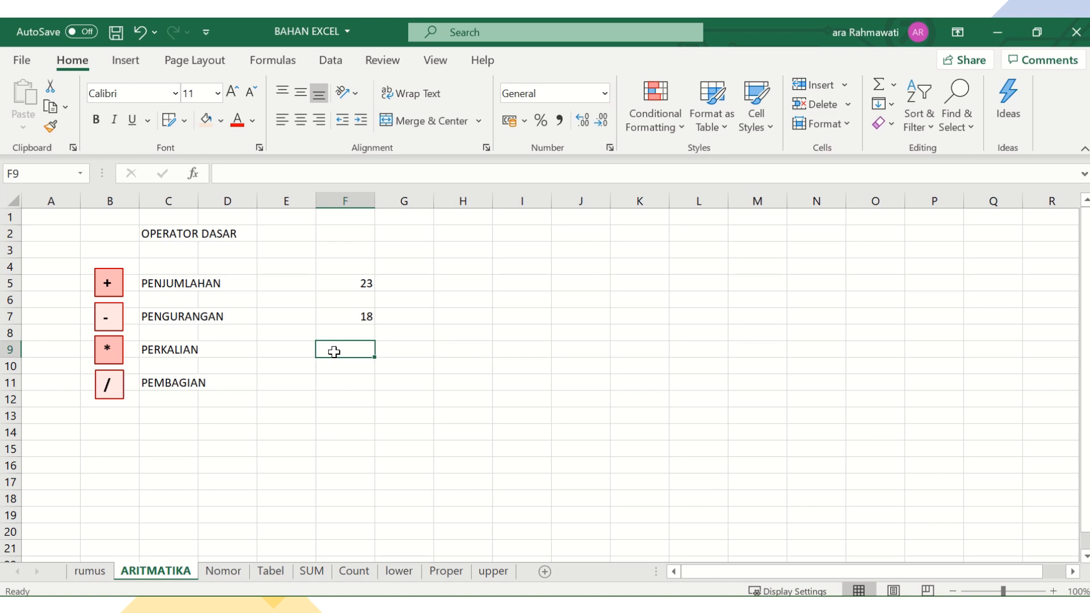
type("=")
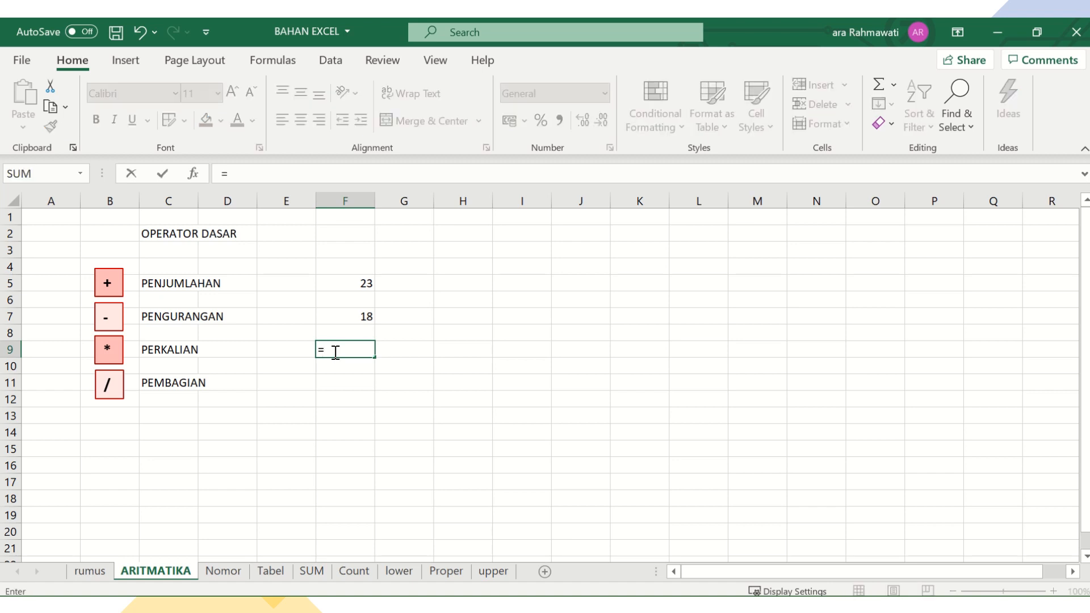
left_click(358, 282)
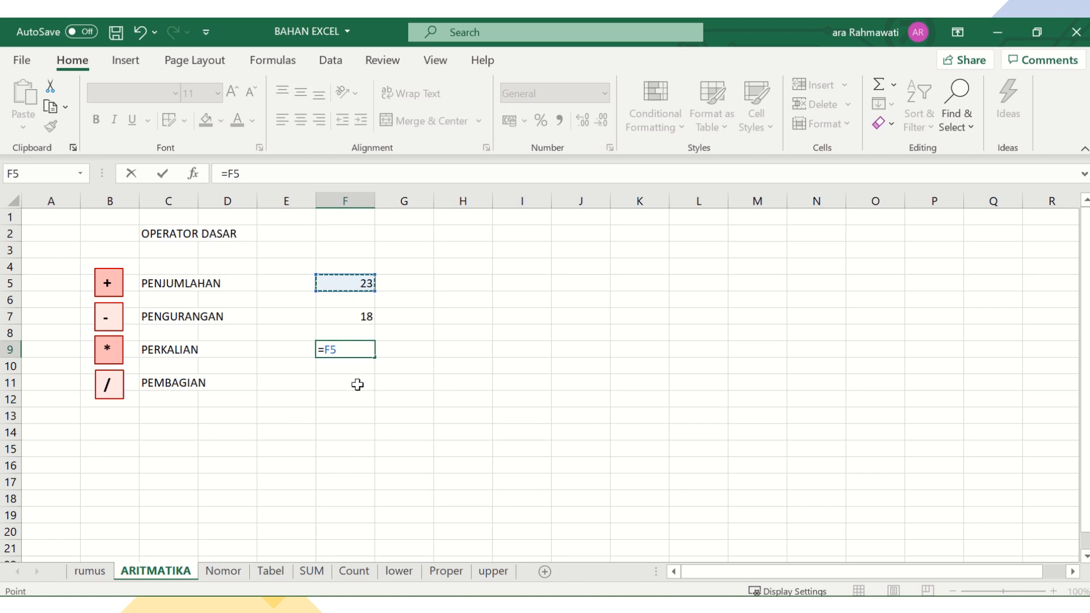
type("*")
left_click(341, 315)
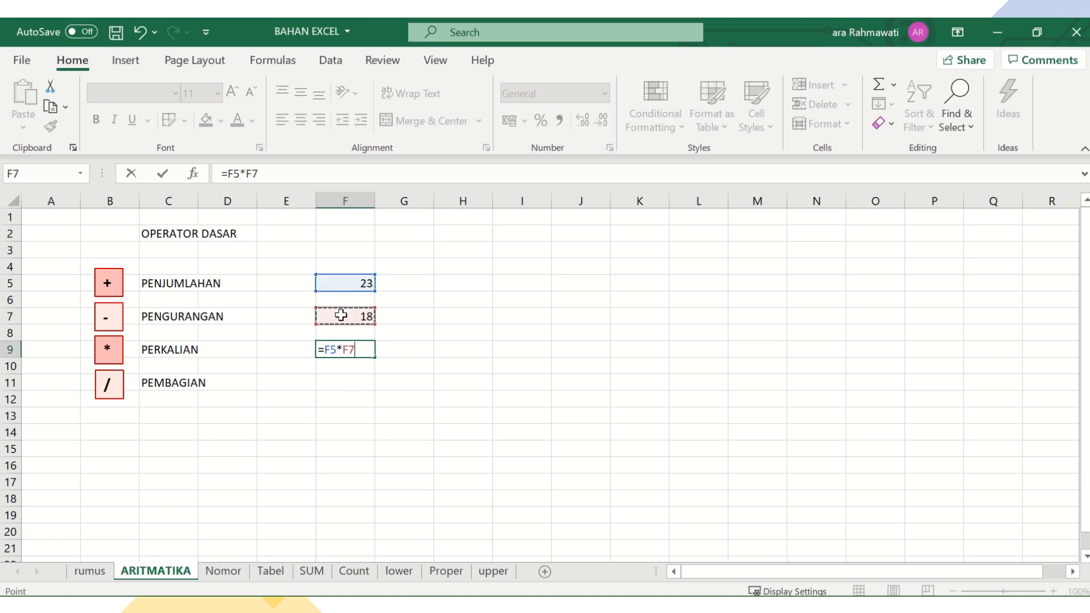
key("Return")
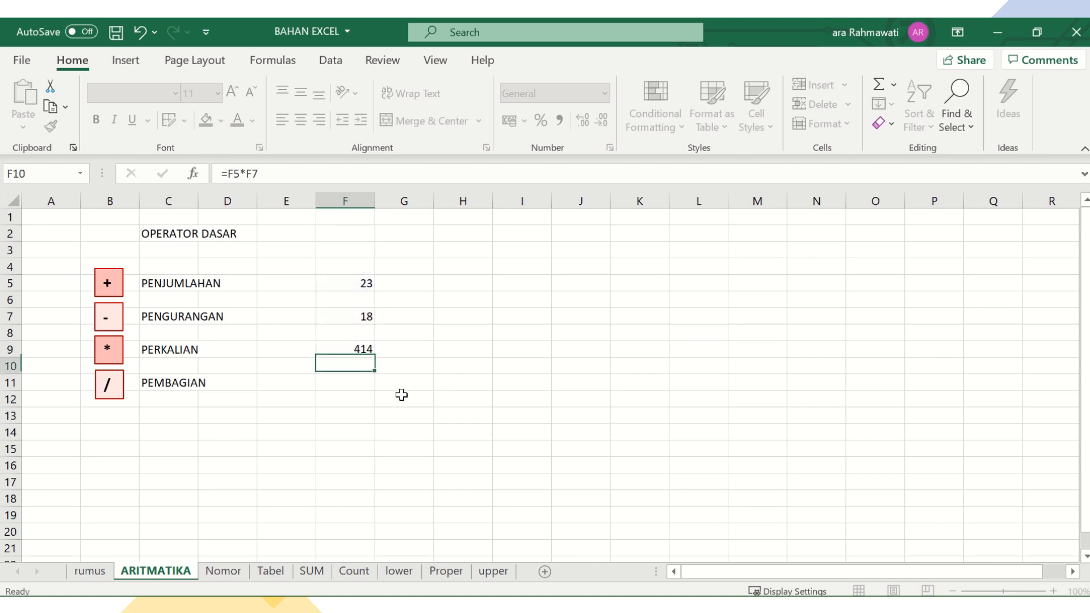
Enter the division formula =F9/F7 in cell F11, in the PEMBAGIAN row.
left_click(341, 386)
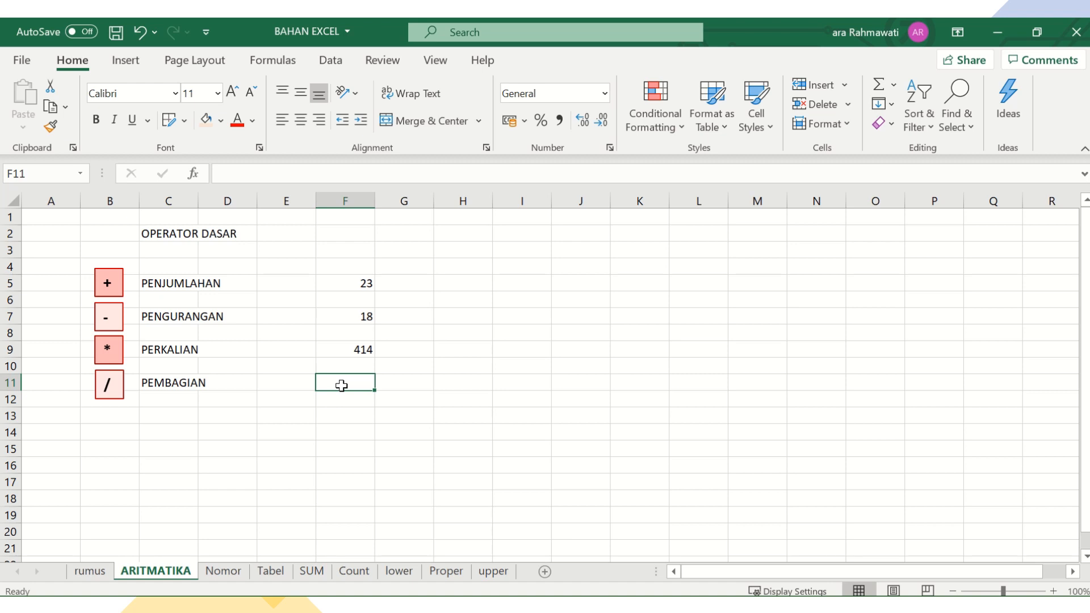
type("=")
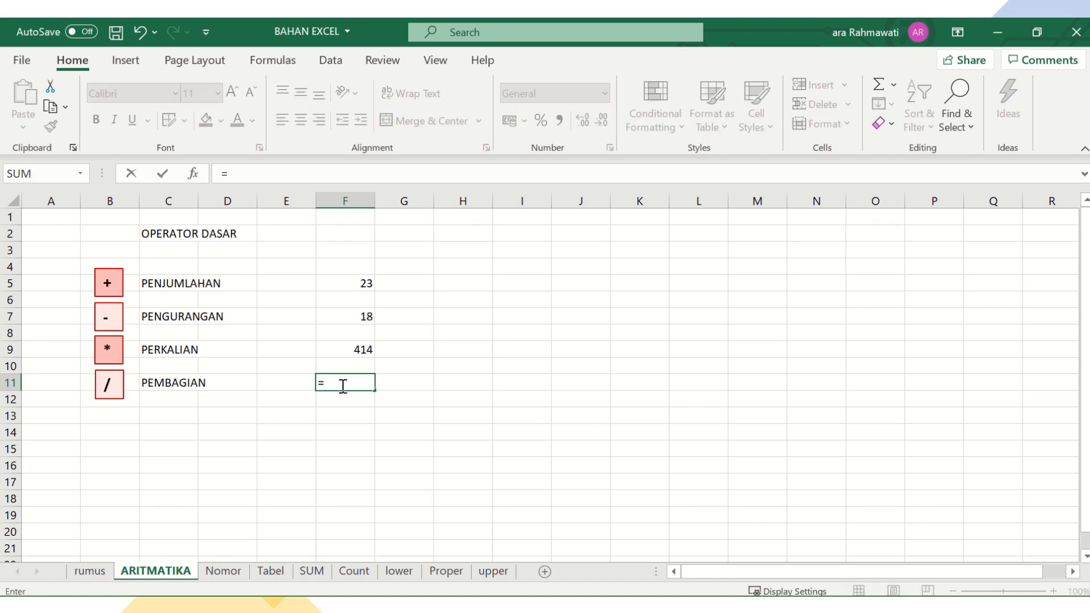
left_click(352, 349)
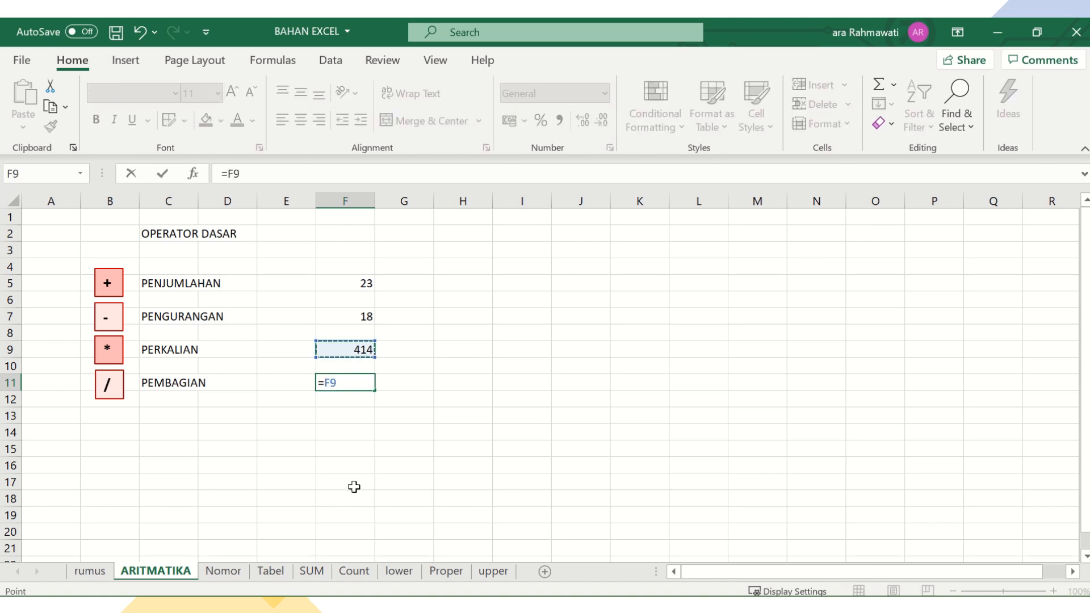
type("/")
left_click(356, 316)
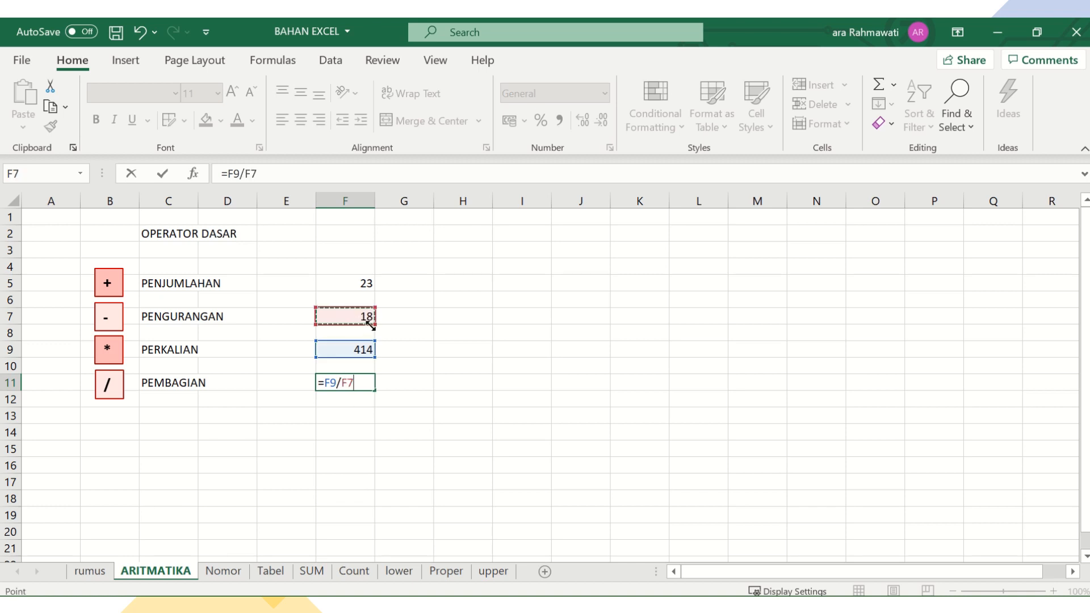
key("Return")
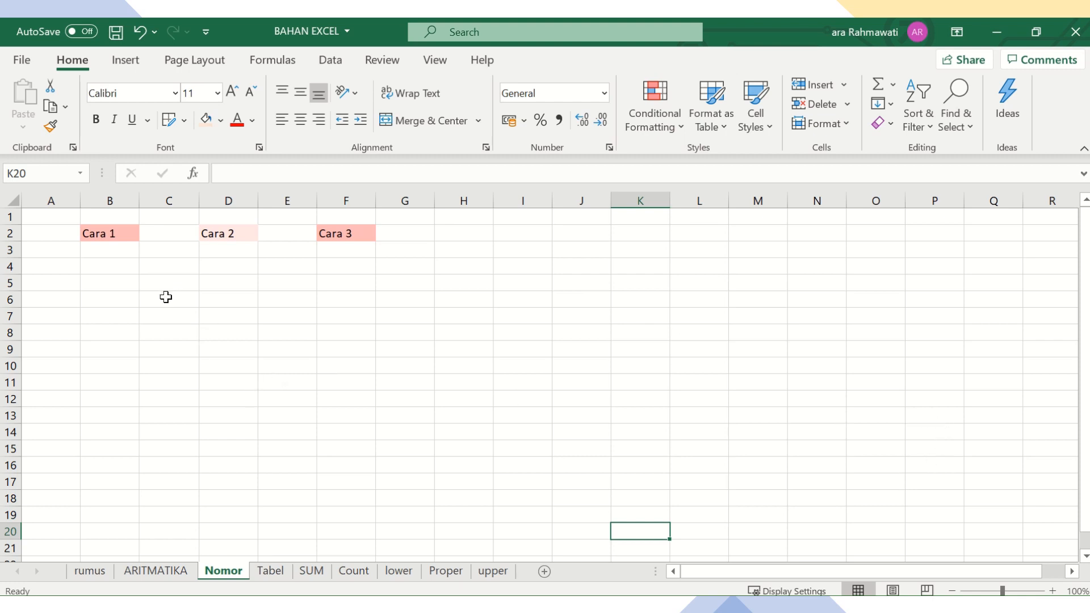
On the Nomor sheet, enter 1 in B4 under Cara 1 and auto-fill down to B19 as a series.
left_click(101, 268)
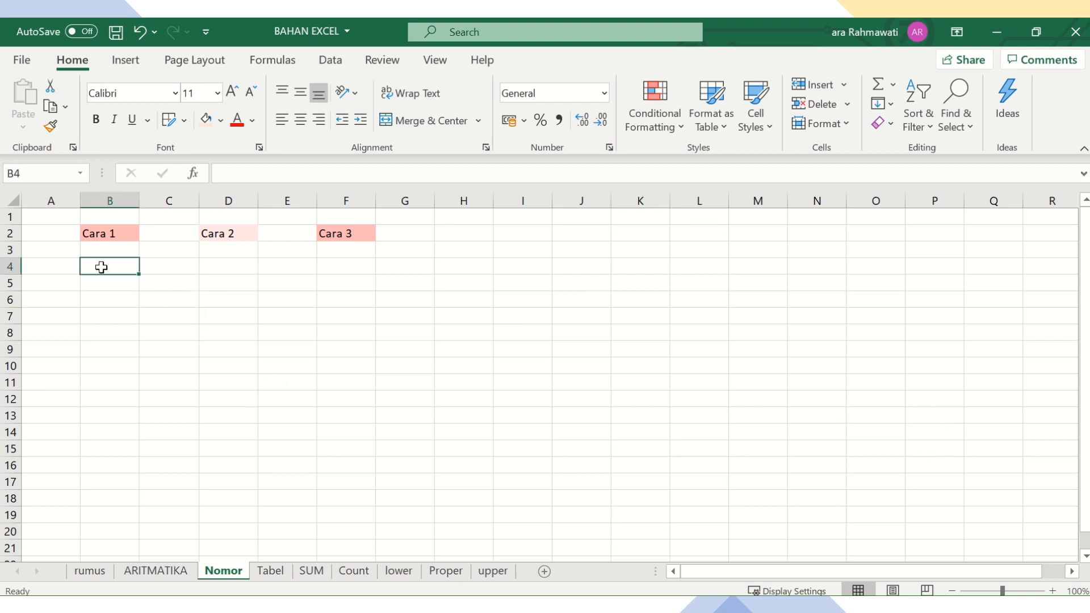
type("1")
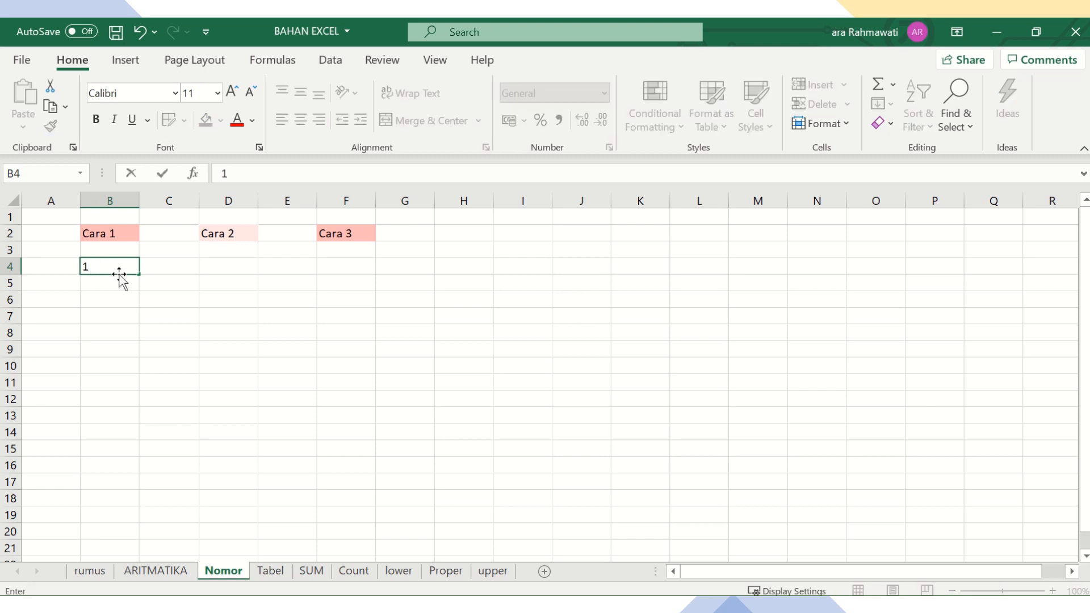
left_click_drag(139, 277, 131, 521)
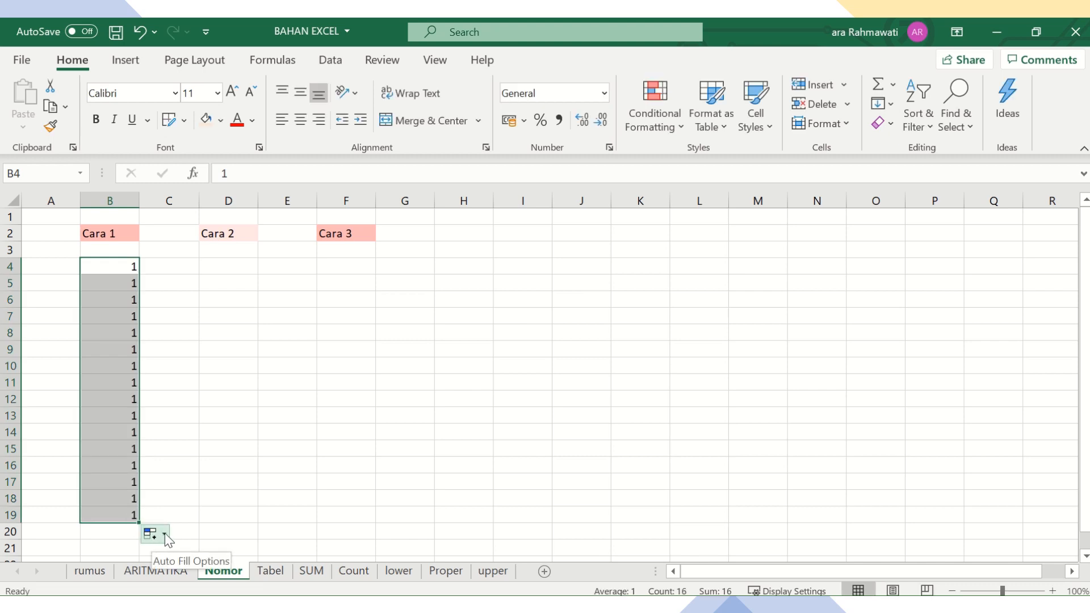
left_click(165, 535)
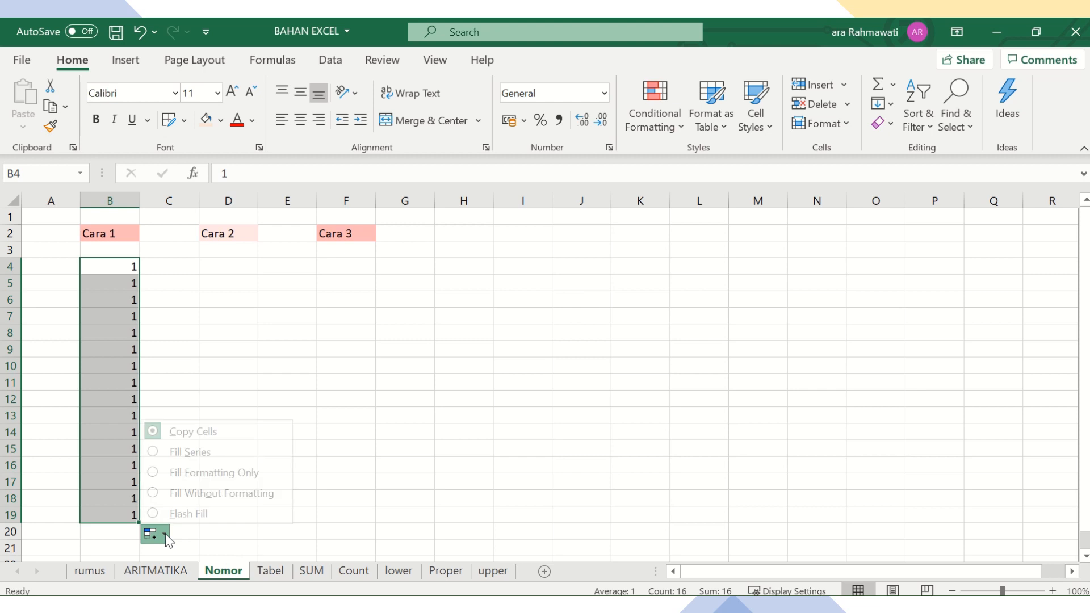
left_click(172, 454)
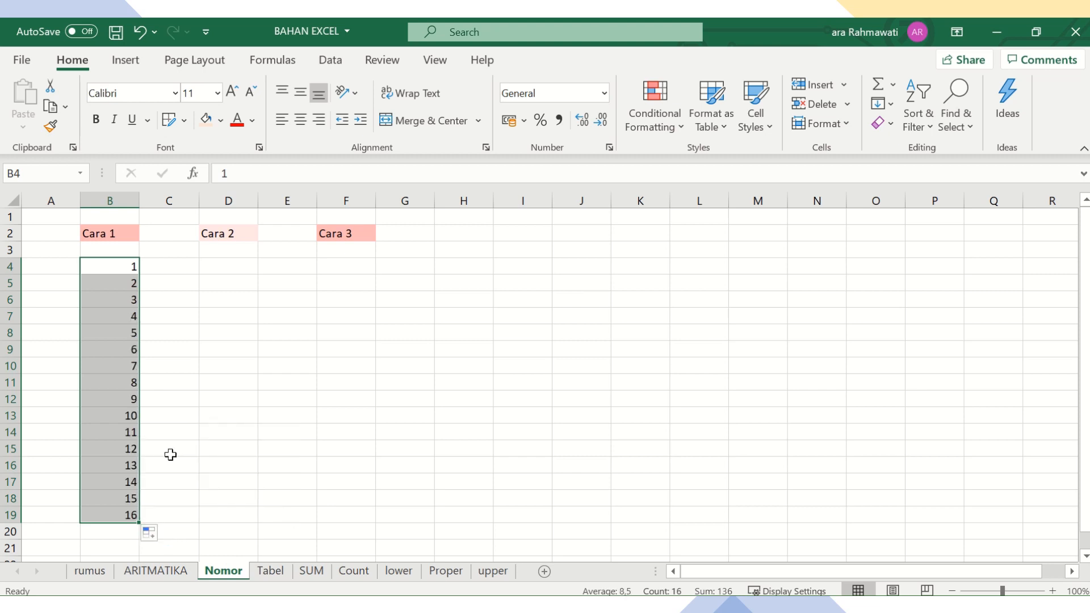
left_click(295, 517)
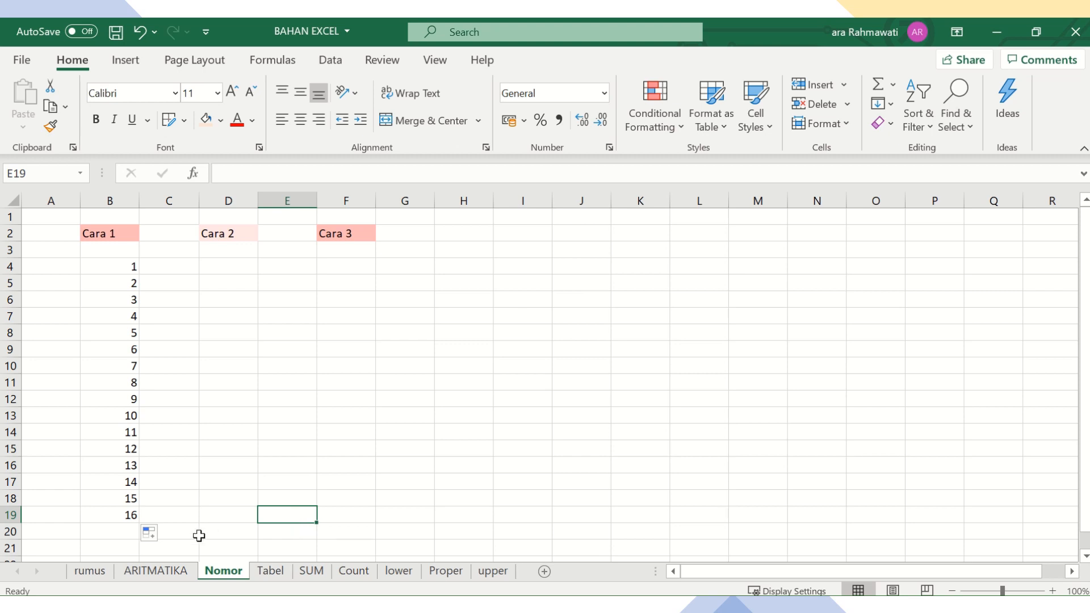
Under Cara 2, enter 1 in D4 and 2 in D5, and extend the numbering from both cells down to D20.
left_click(223, 272)
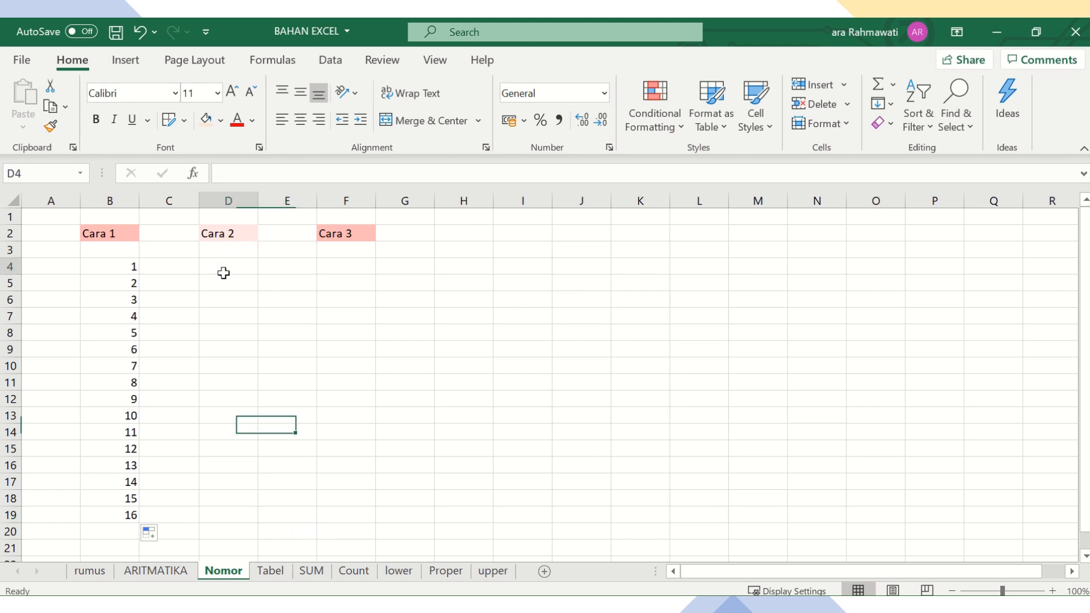
type("1")
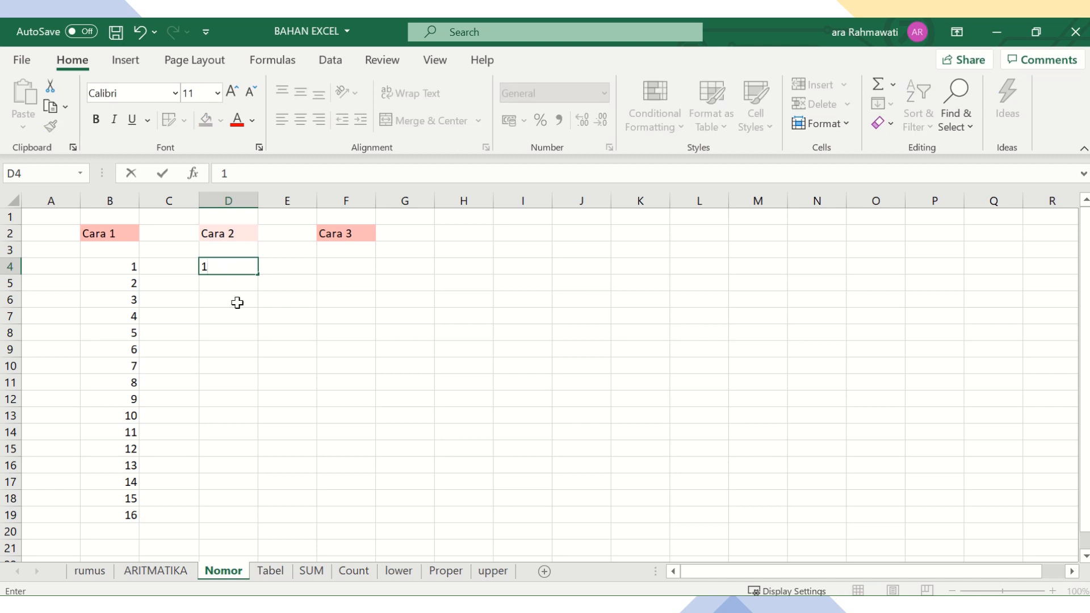
key("Return")
type("2")
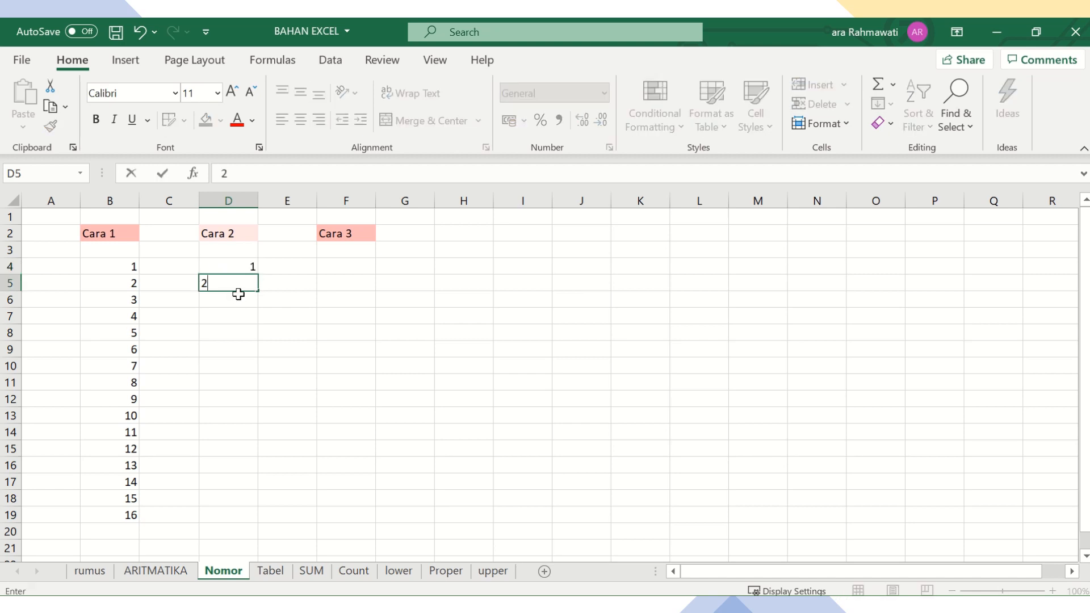
left_click_drag(236, 263, 248, 534)
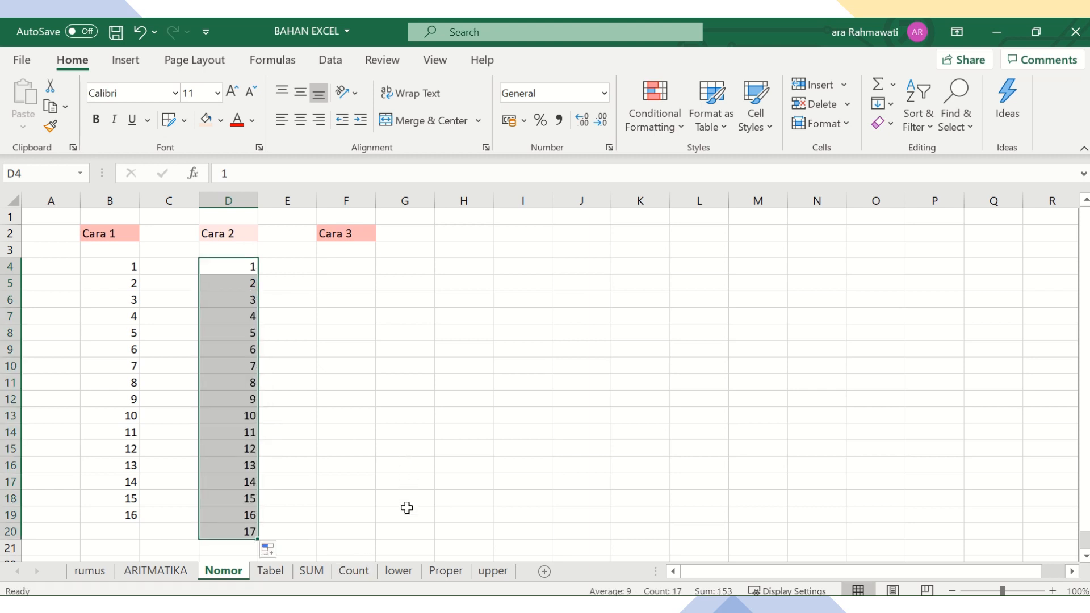
Under Cara 3, enter 1 in F4 and the formula =F4+1 in F5.
left_click(348, 269)
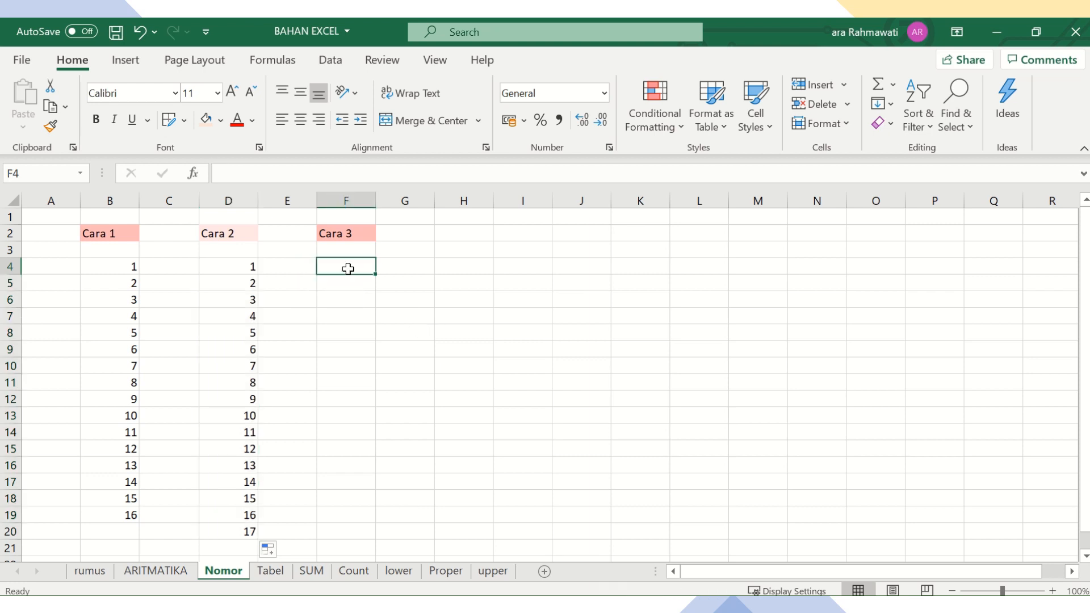
type("1")
key("Return")
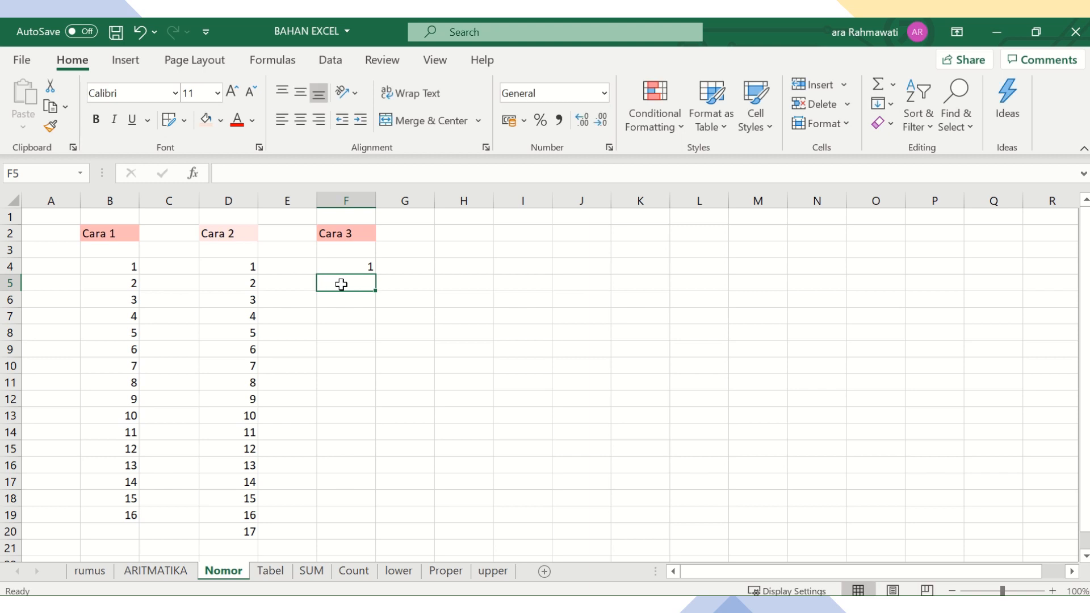
type("=")
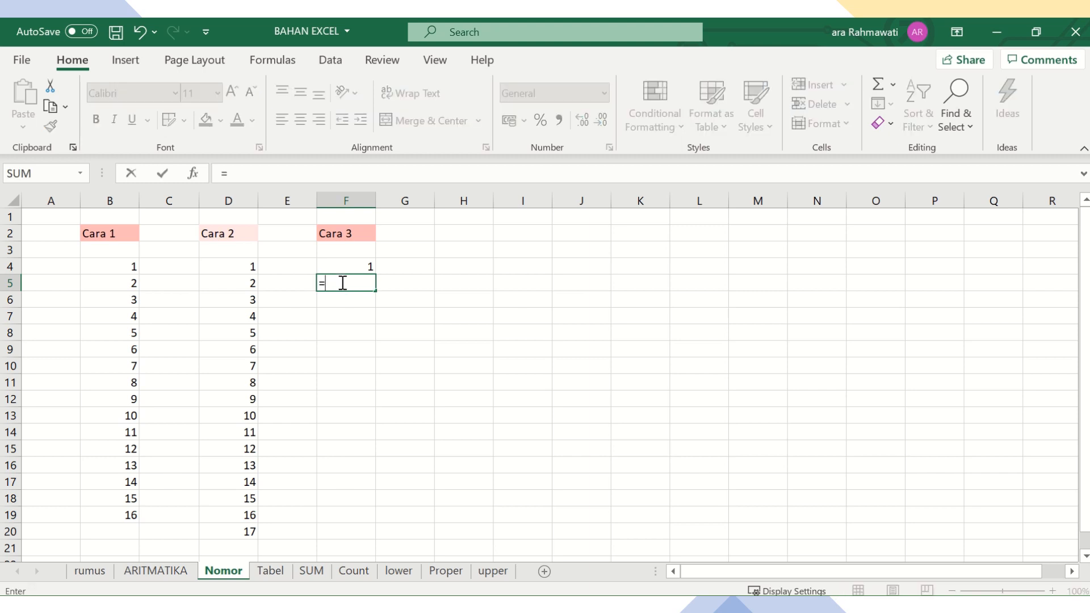
left_click(340, 268)
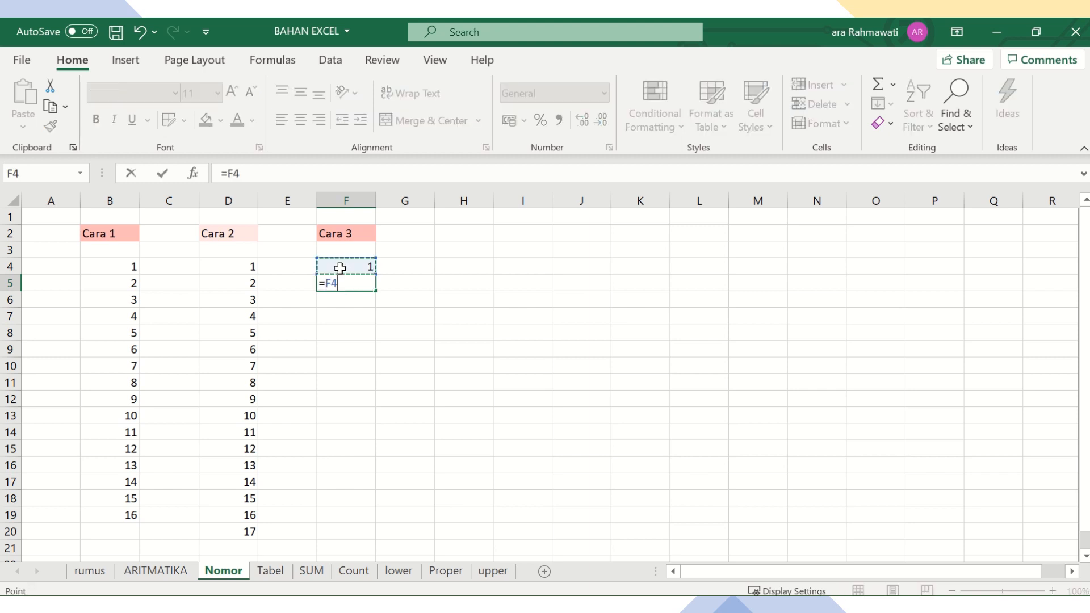
type("+1")
key("Return")
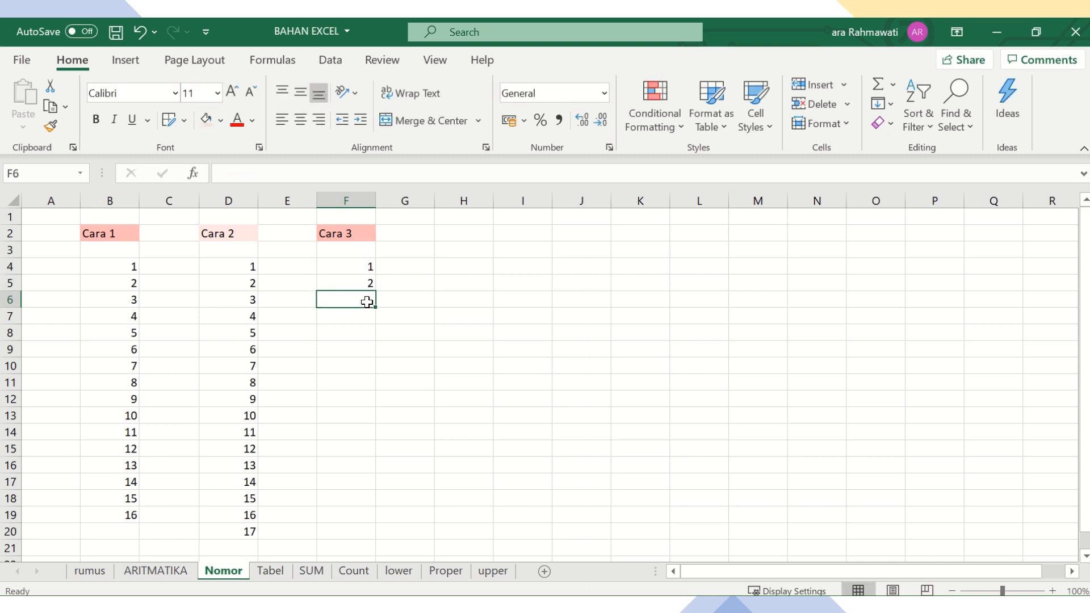
Extend the =F4+1 numbering formula under Cara 3 from F5 down to F19.
left_click(358, 282)
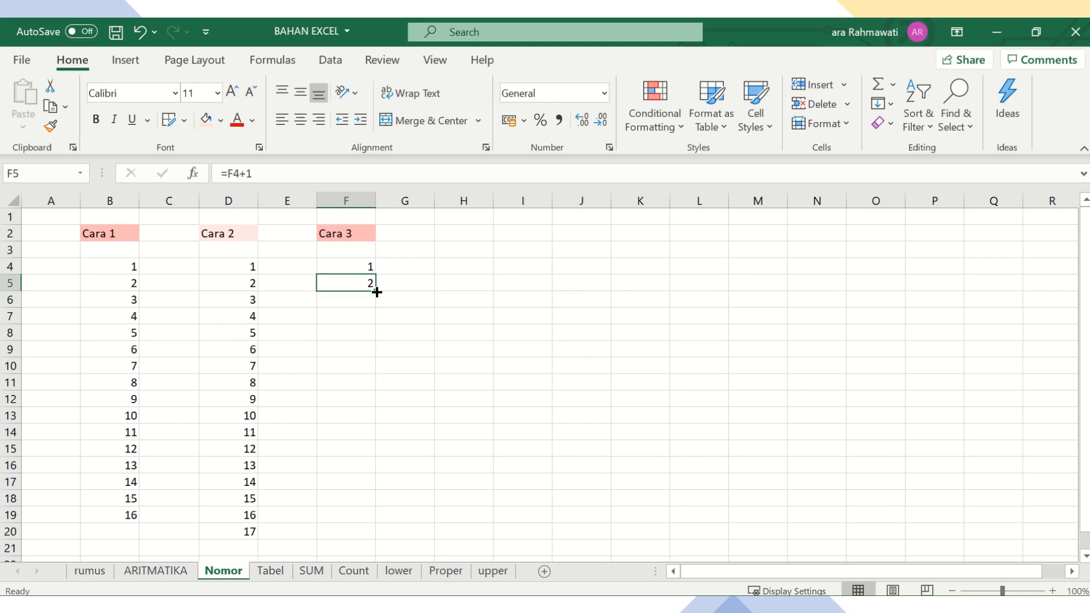
left_click_drag(377, 292, 365, 525)
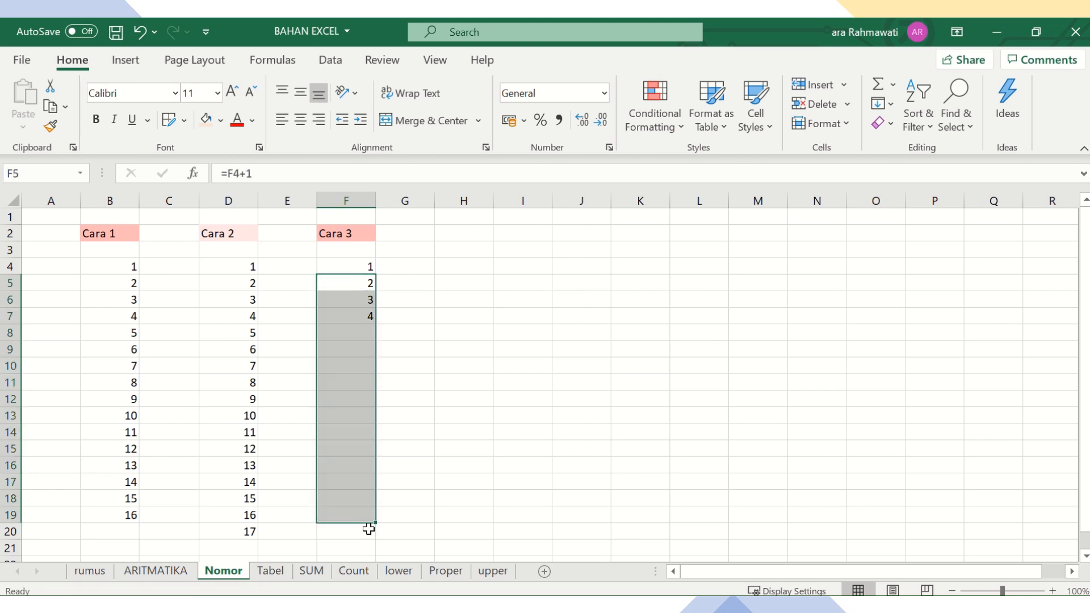
left_click(459, 504)
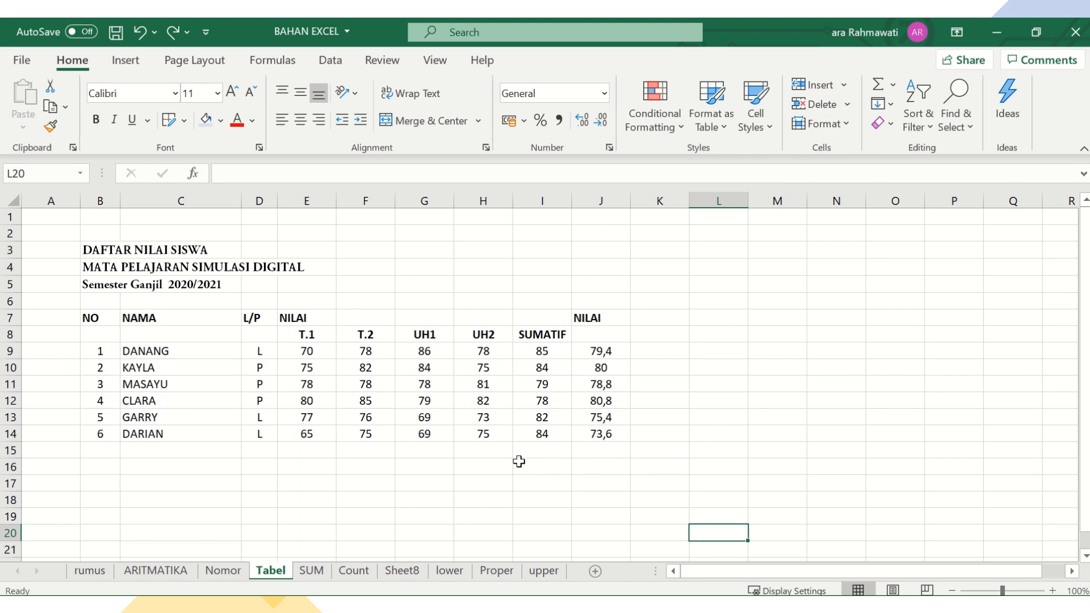
On the Tabel sheet, draw a border grid over B7:J15 around the student score table.
left_click(184, 120)
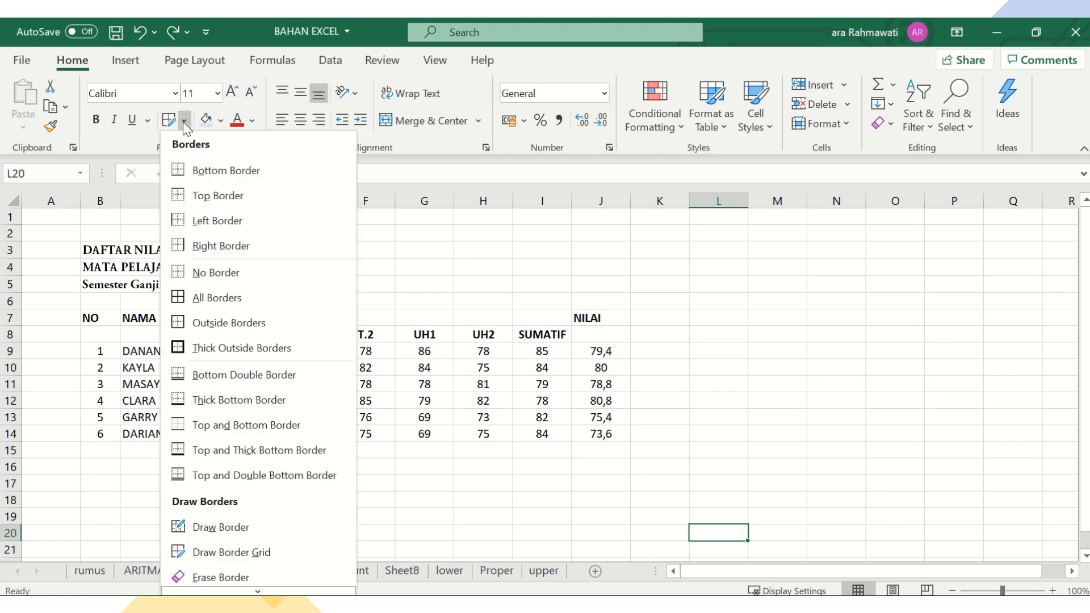
left_click(239, 552)
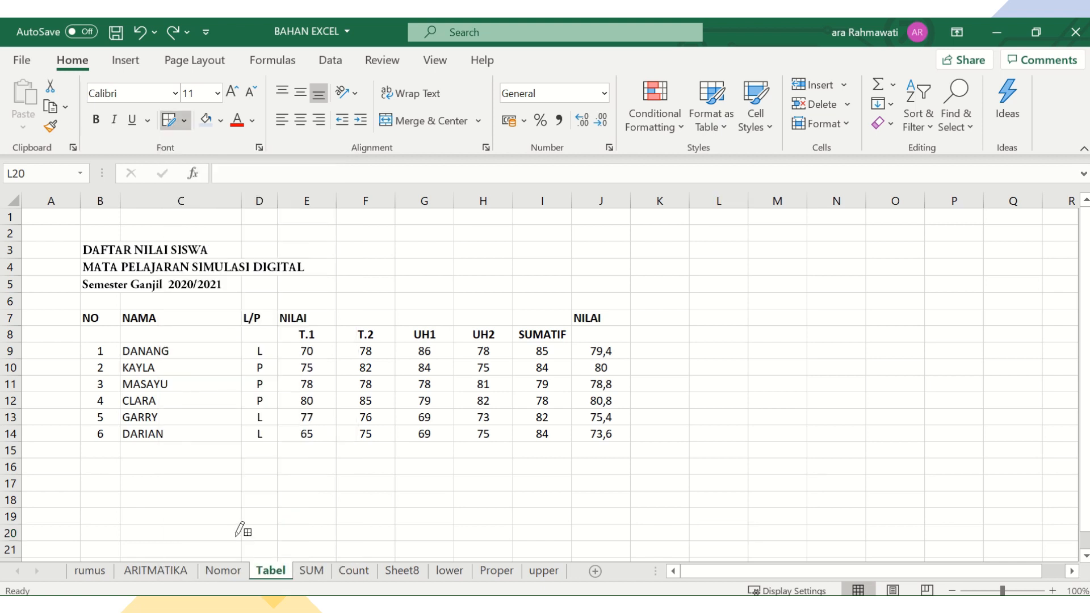
mouse_move(83, 309)
left_mouse_down()
mouse_move(365, 409)
mouse_move(606, 454)
left_mouse_up()
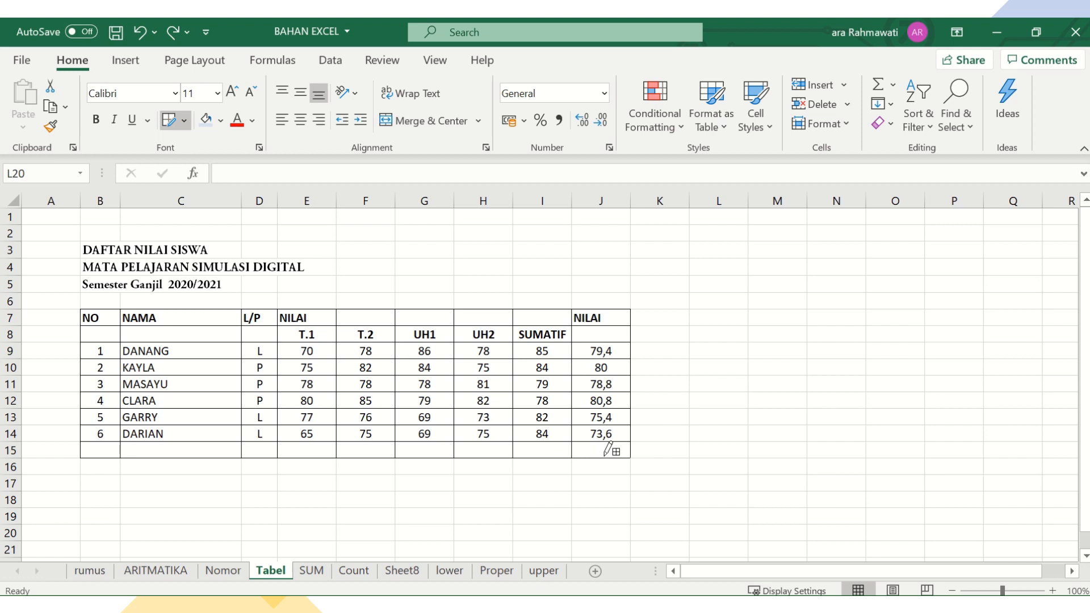
left_click(319, 193)
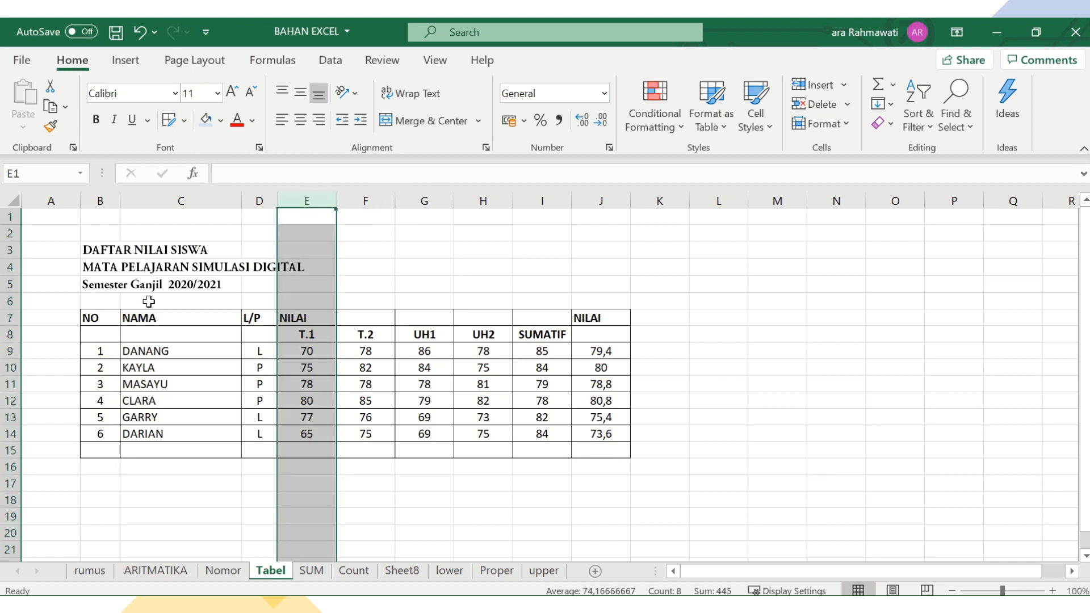
Merge and center the NO, NAMA and L/P headers, each across rows 7 and 8 of its own column.
left_click_drag(91, 317, 100, 336)
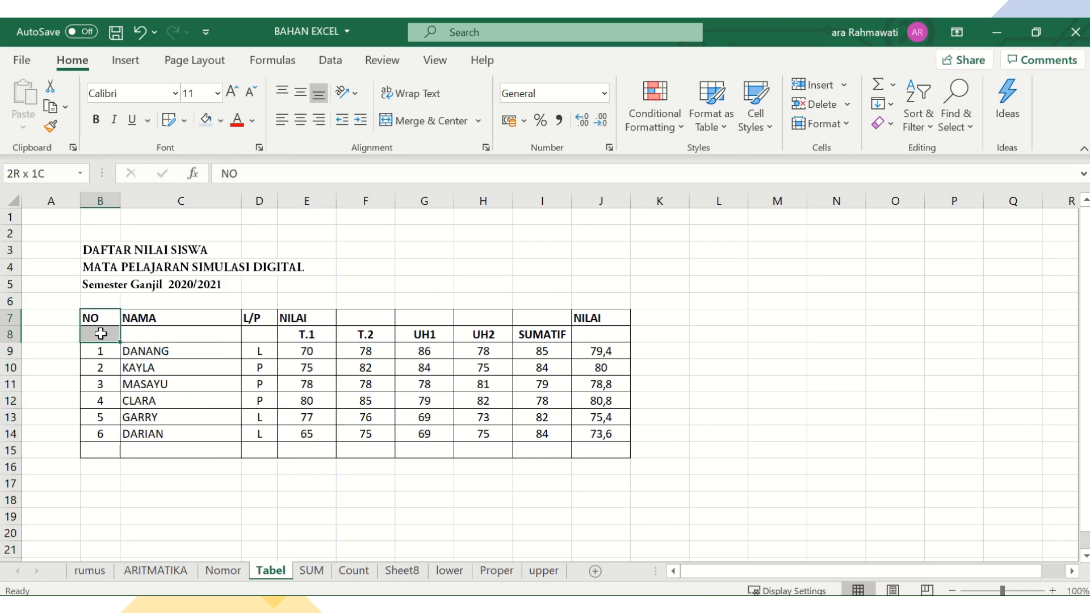
left_click(475, 121)
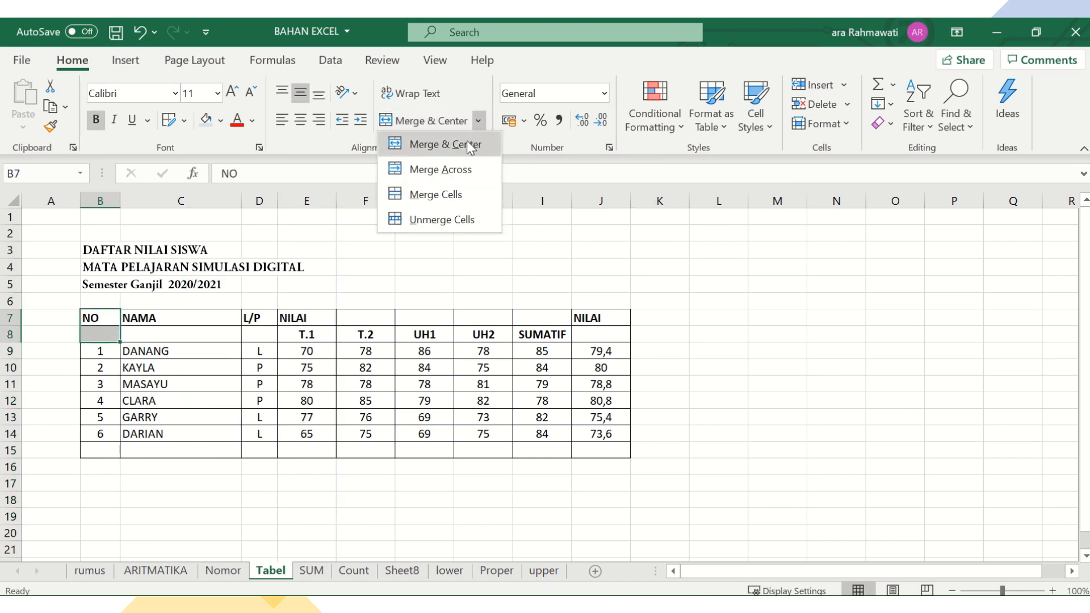
left_click(467, 144)
left_click_drag(148, 317, 175, 333)
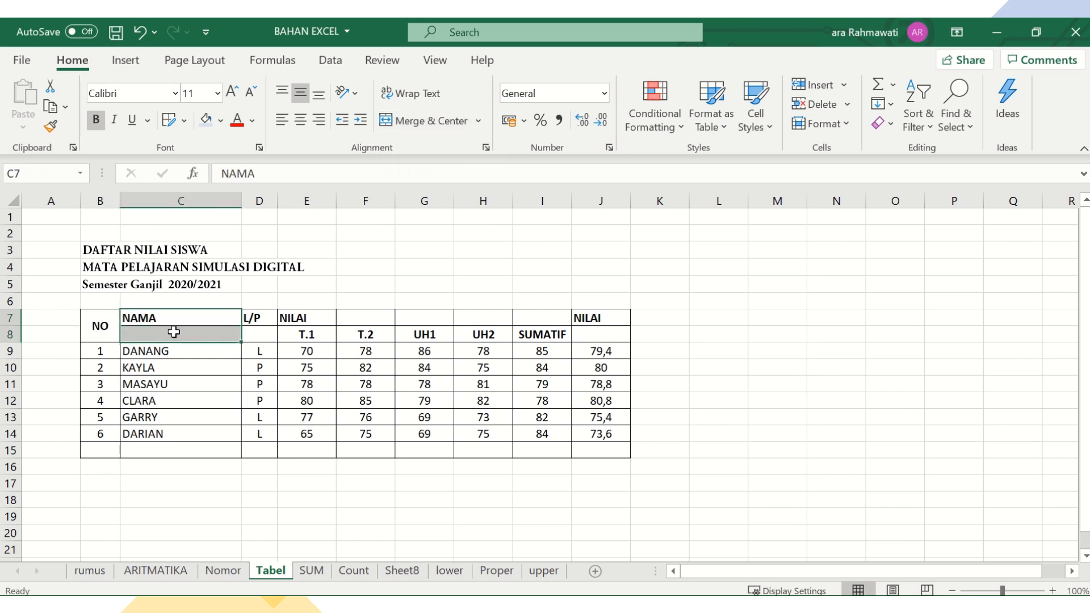
left_click(478, 121)
left_click(458, 144)
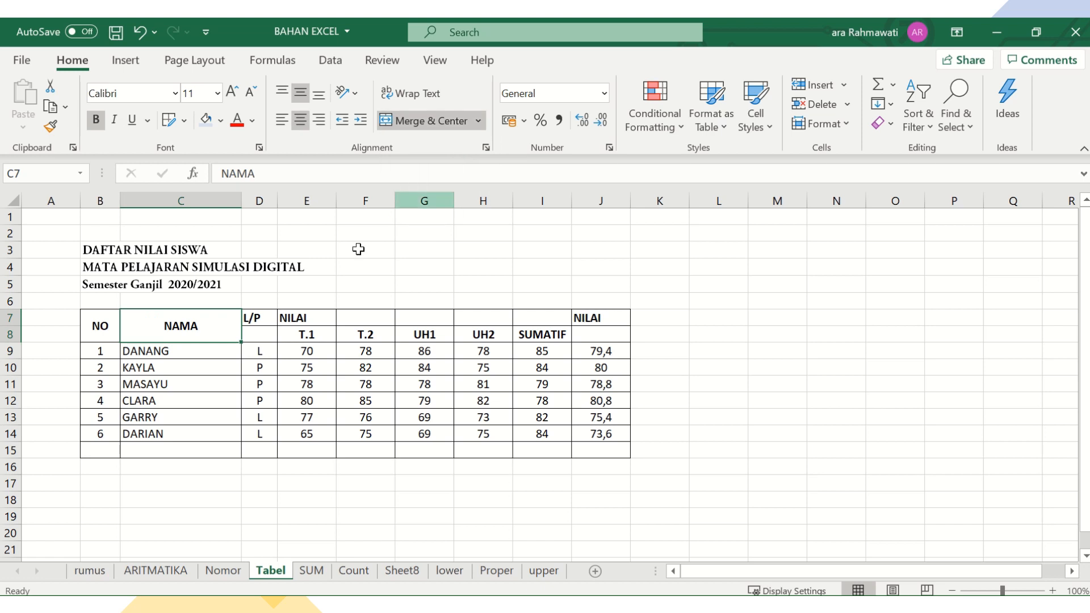
left_click_drag(257, 317, 258, 333)
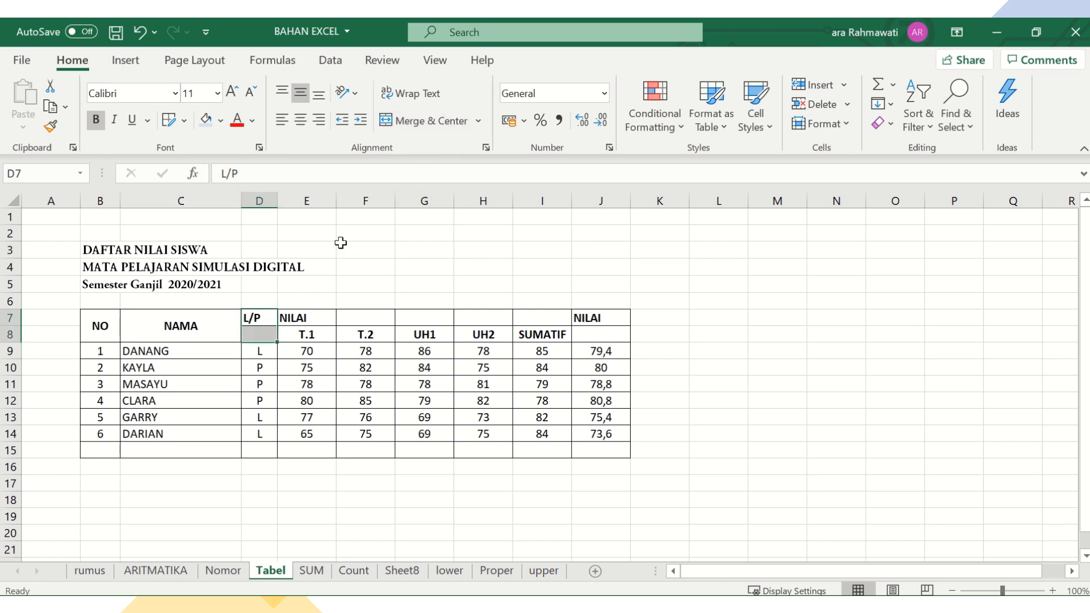
left_click(478, 120)
left_click(451, 146)
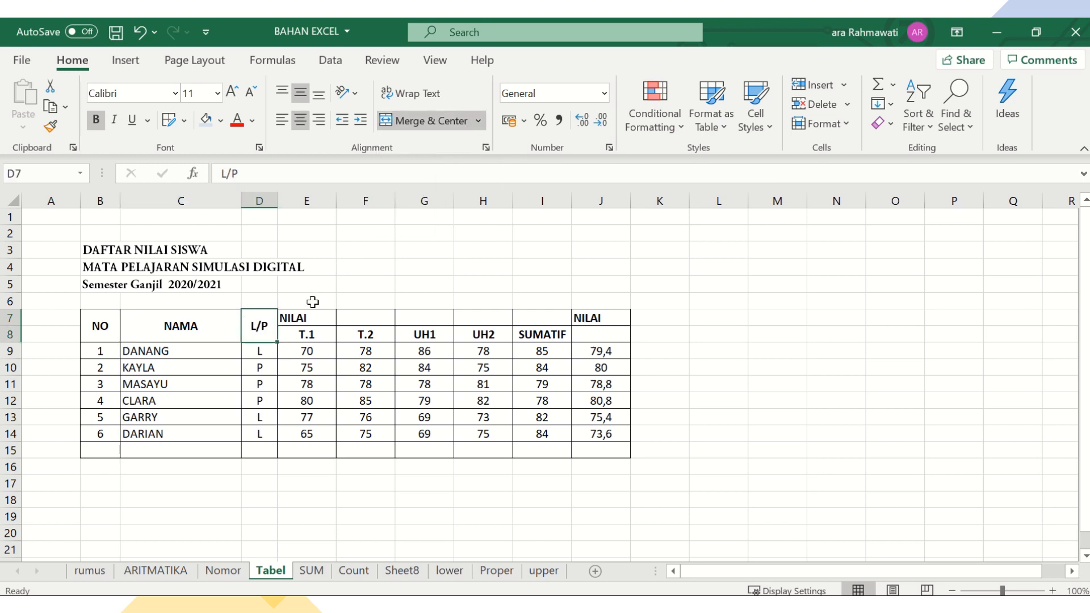
Merge and center the NILAI header across E7:I7 and the NILAI AKHIR header over J7:J8.
left_click_drag(306, 317, 522, 318)
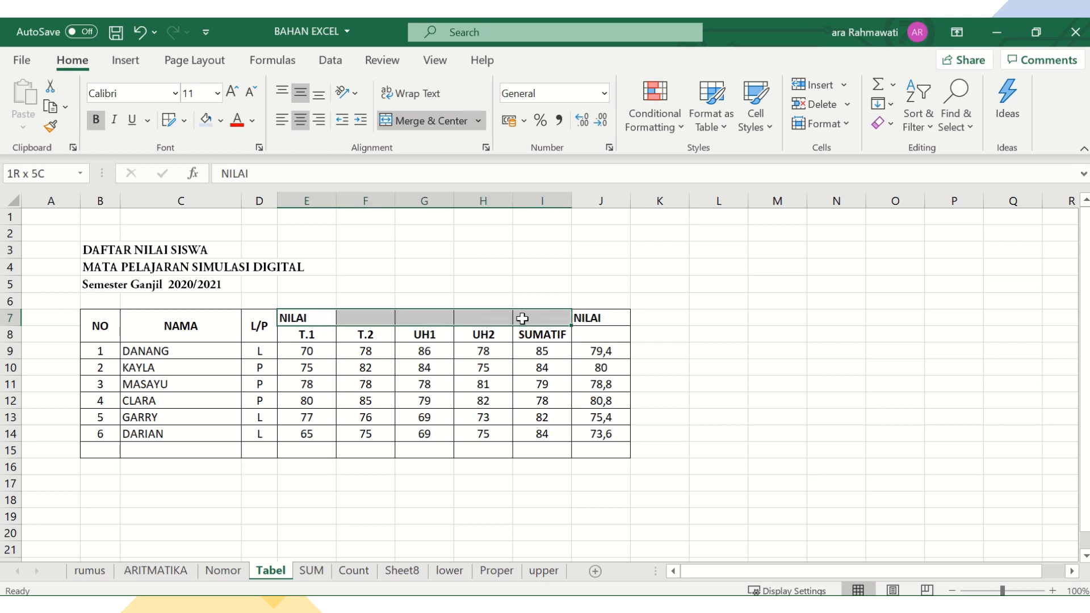
left_click(479, 121)
left_click(461, 145)
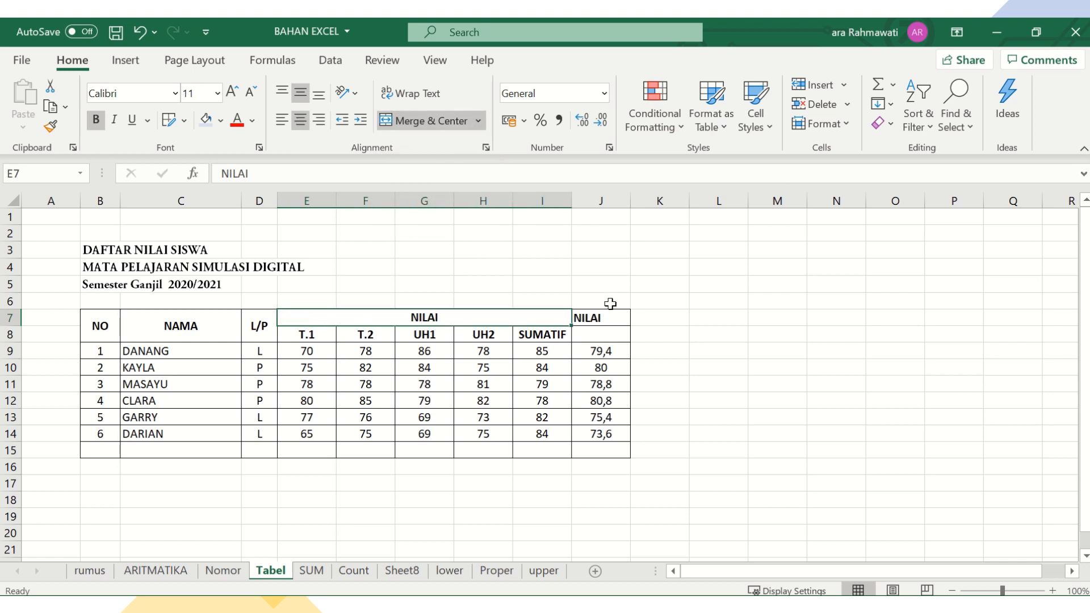
left_click_drag(600, 318, 601, 335)
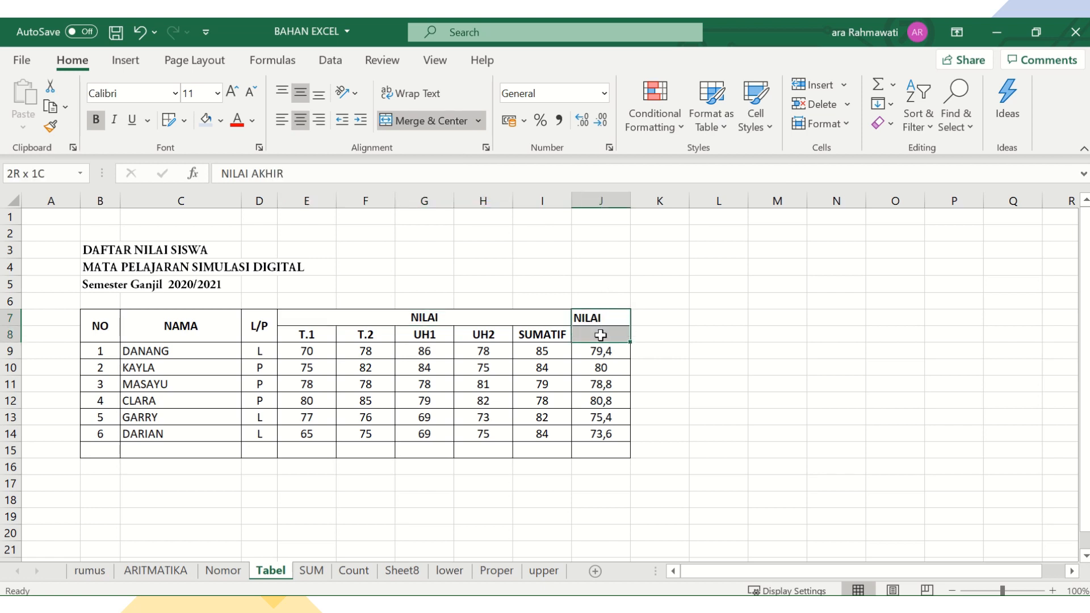
left_click(479, 121)
left_click(466, 143)
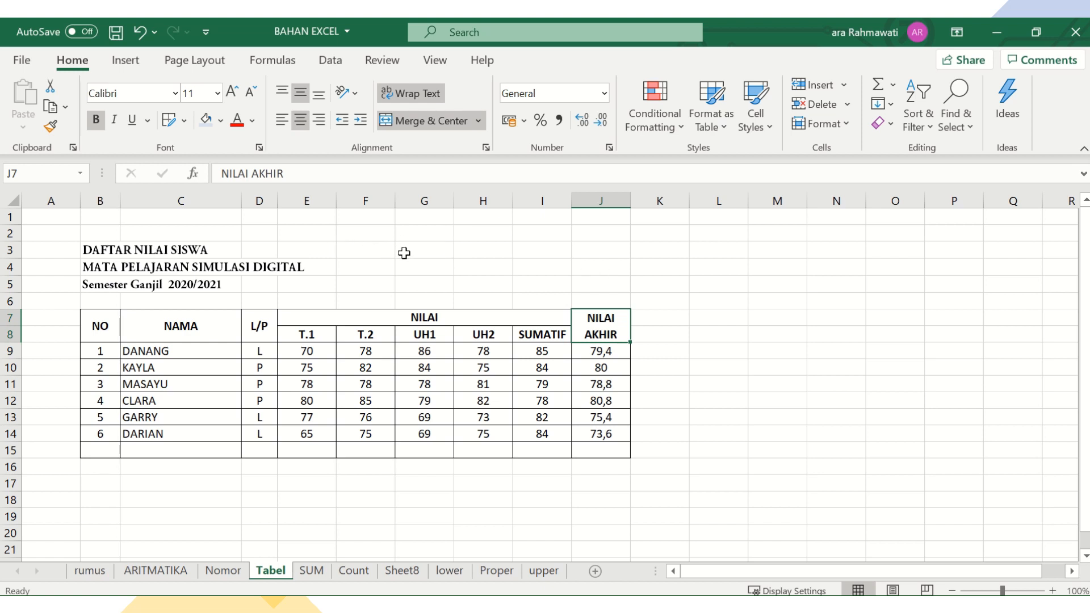
Merge the three title lines across B3:J5, one merged cell per row, and center their text.
left_click_drag(97, 248, 591, 291)
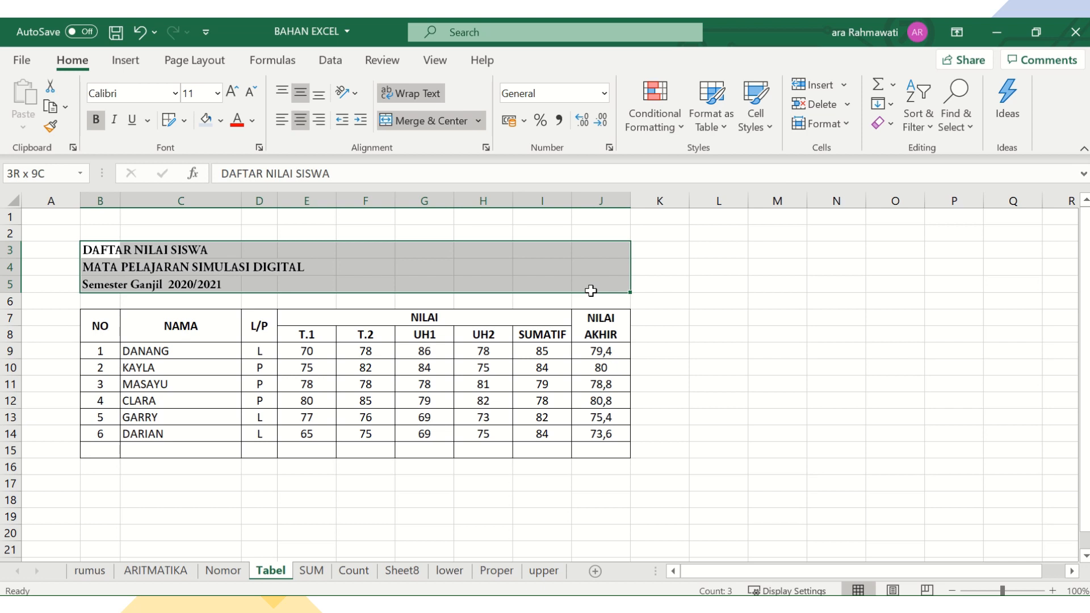
left_click(479, 120)
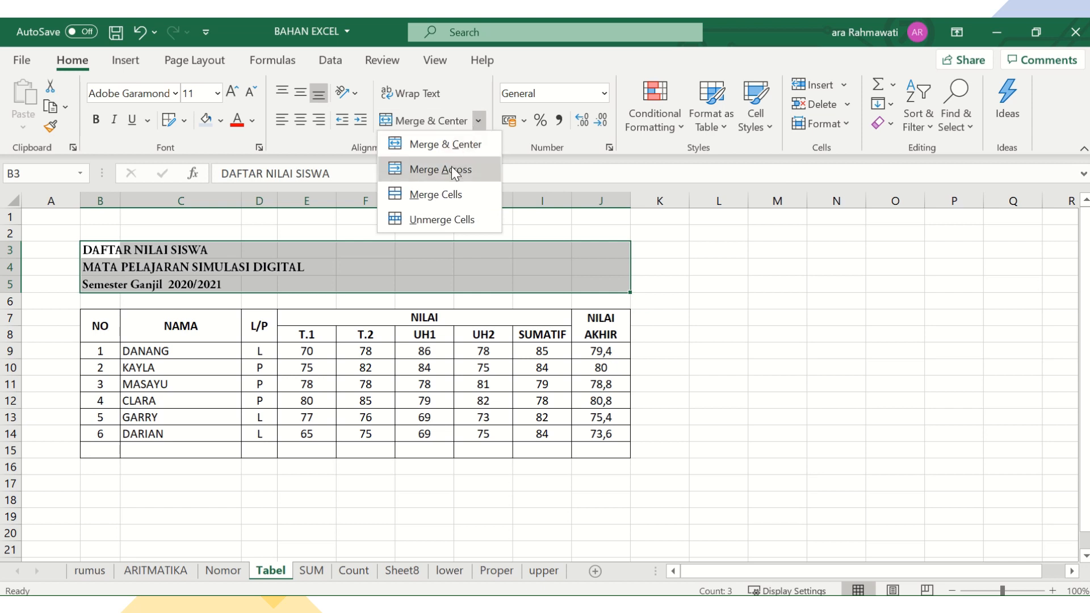
left_click(437, 168)
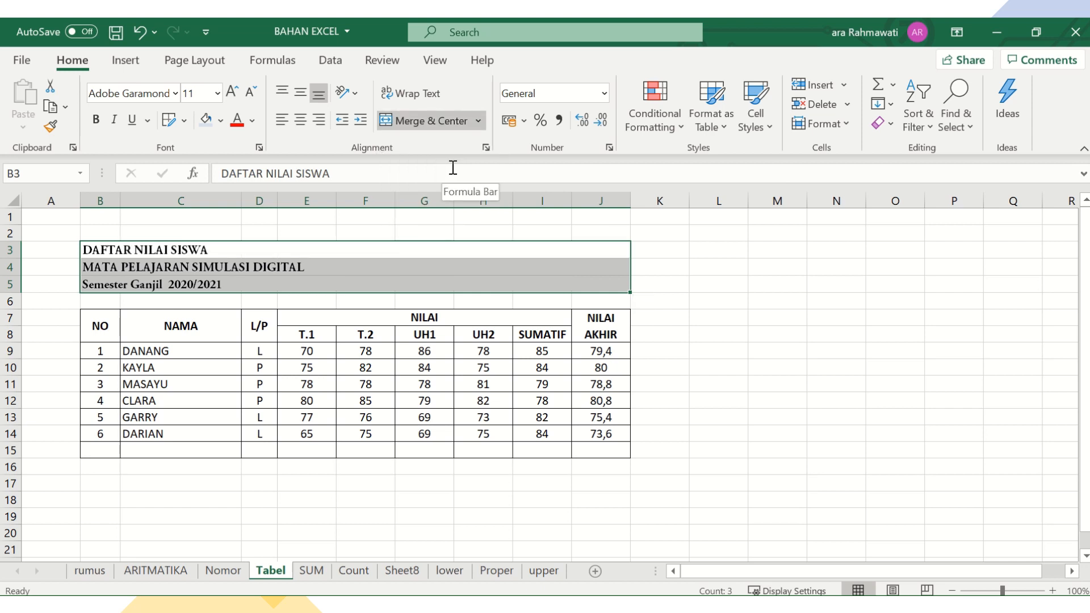
left_click(297, 121)
left_click(803, 501)
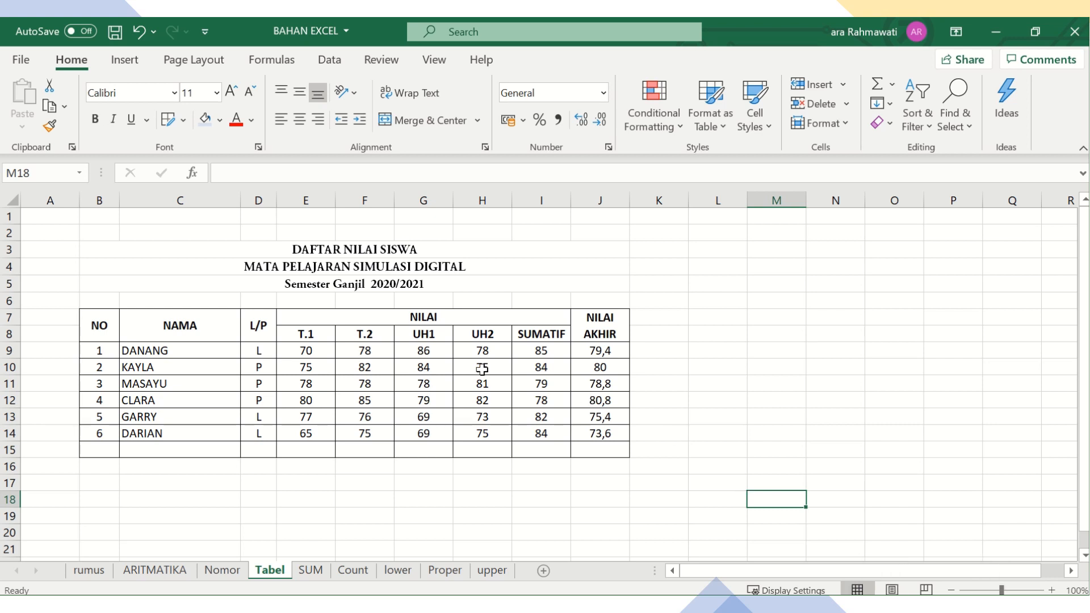
Draw a double-line border grid around the table's header rows, B7:J8.
left_click(183, 121)
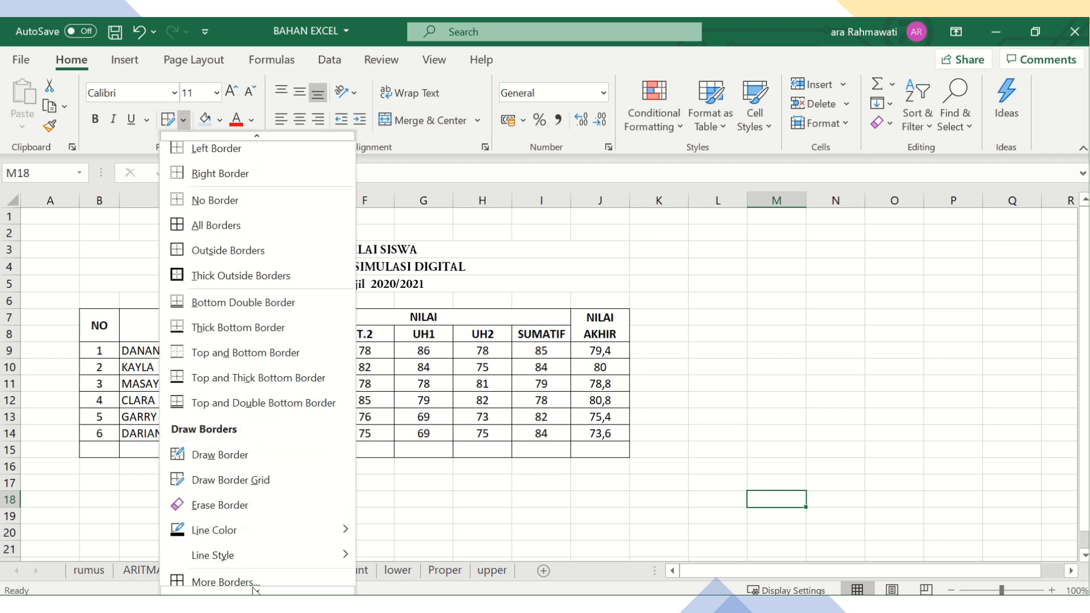
mouse_move(226, 564)
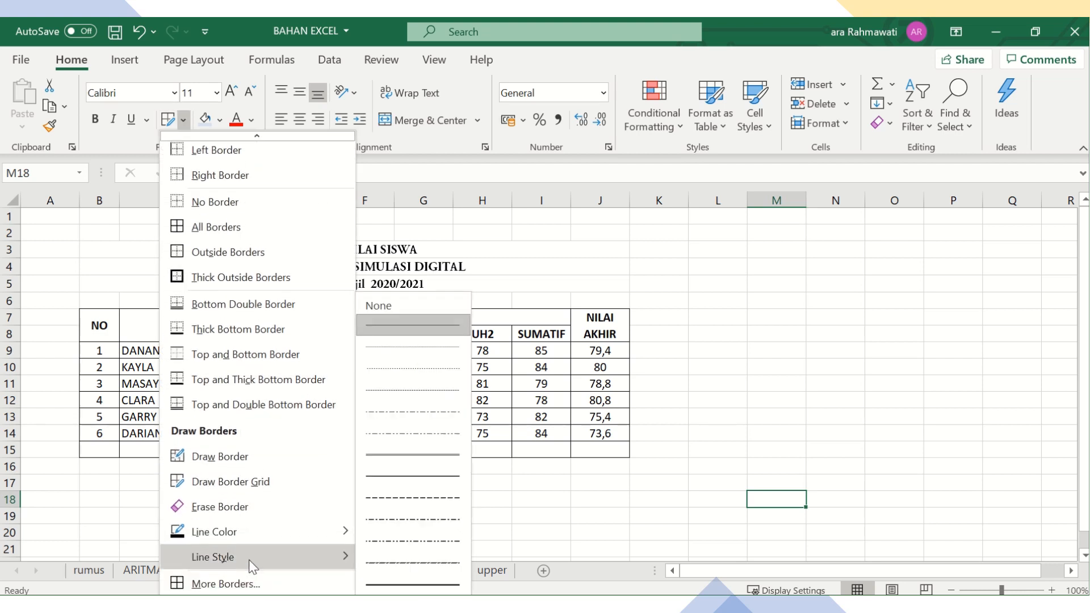
left_click(442, 462)
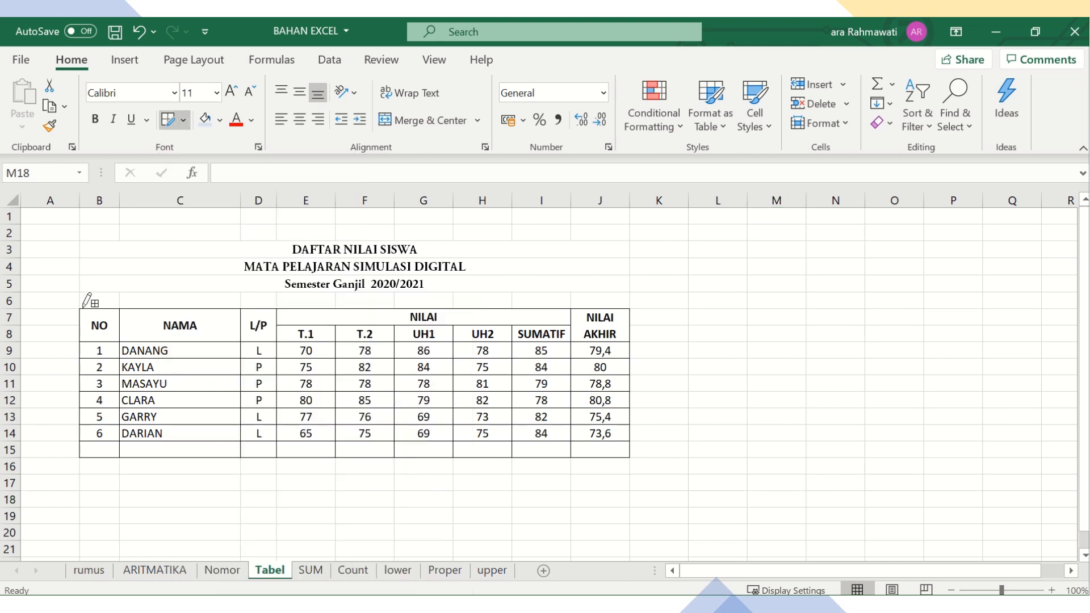
mouse_move(83, 301)
left_mouse_down()
mouse_move(160, 321)
mouse_move(605, 333)
mouse_move(601, 341)
left_mouse_up()
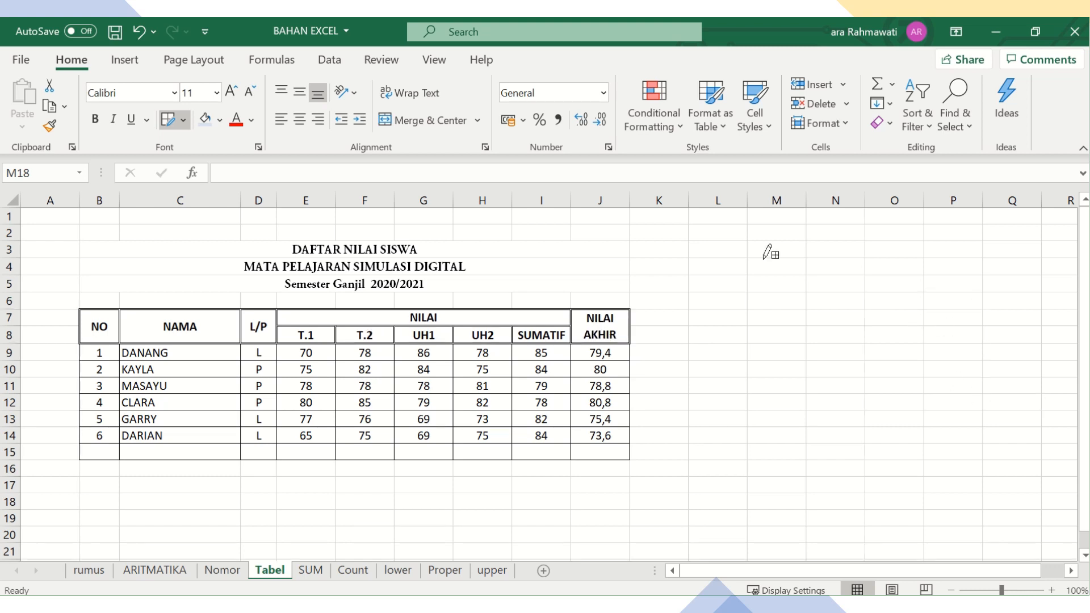
key("Escape")
left_click(626, 179)
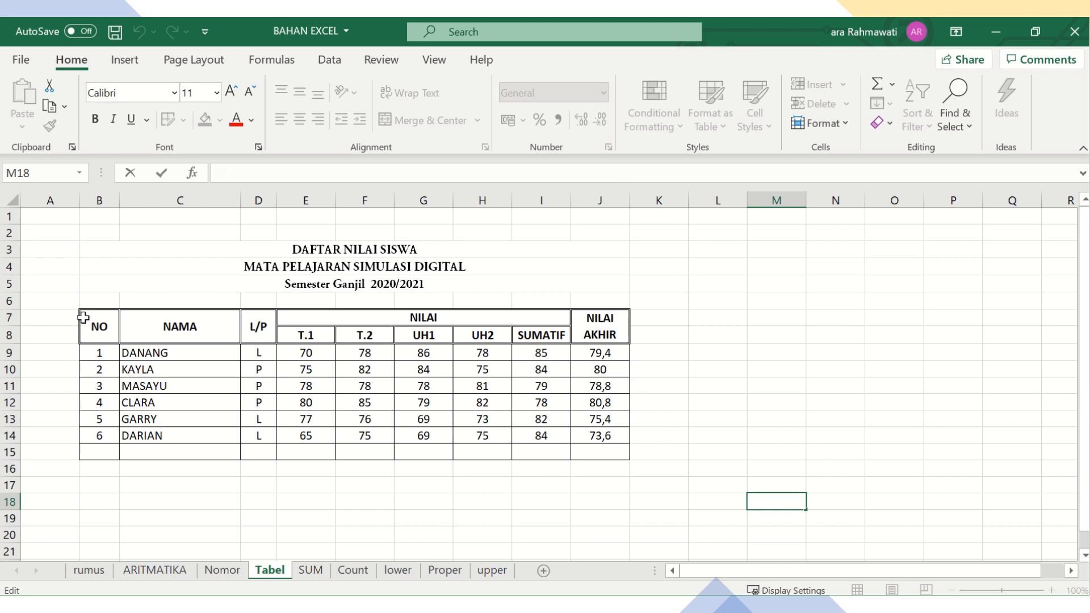
Fill the table's header rows B7:J8 with a light orange theme color.
left_click_drag(87, 318, 586, 333)
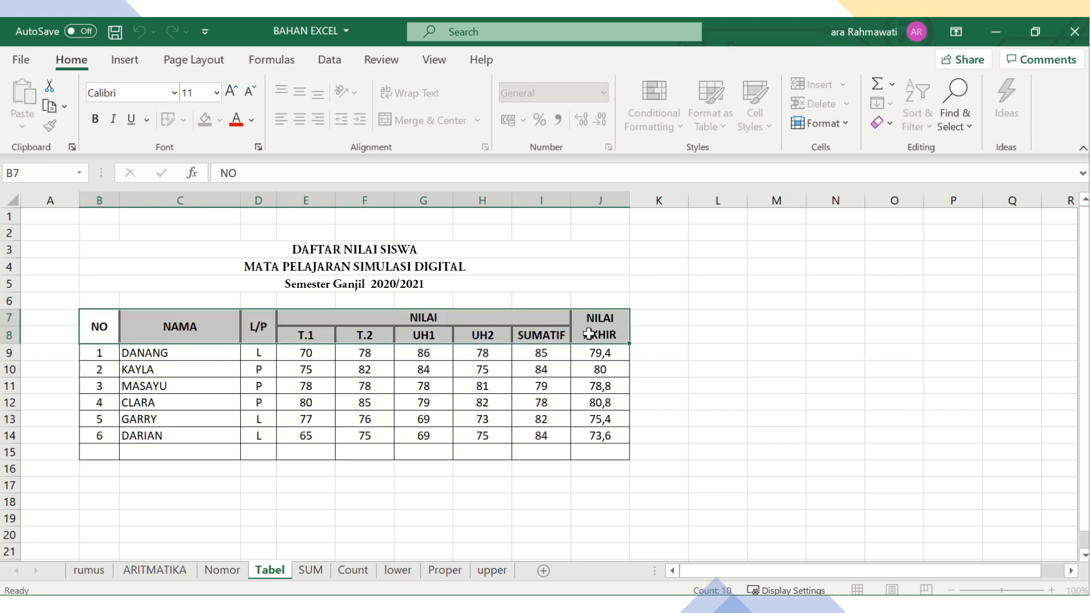
left_click(220, 120)
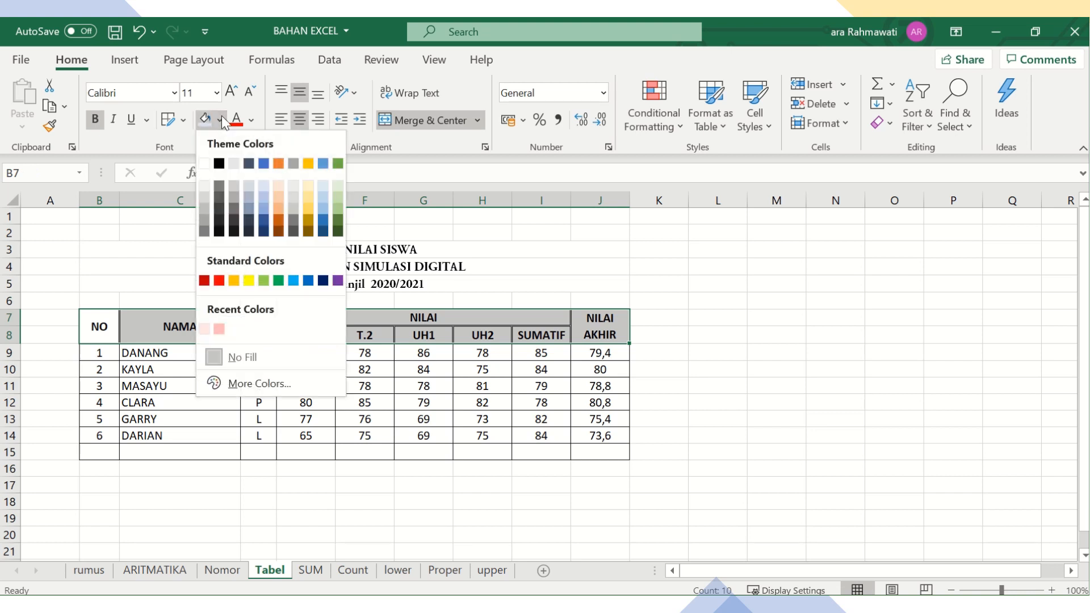
left_click(279, 192)
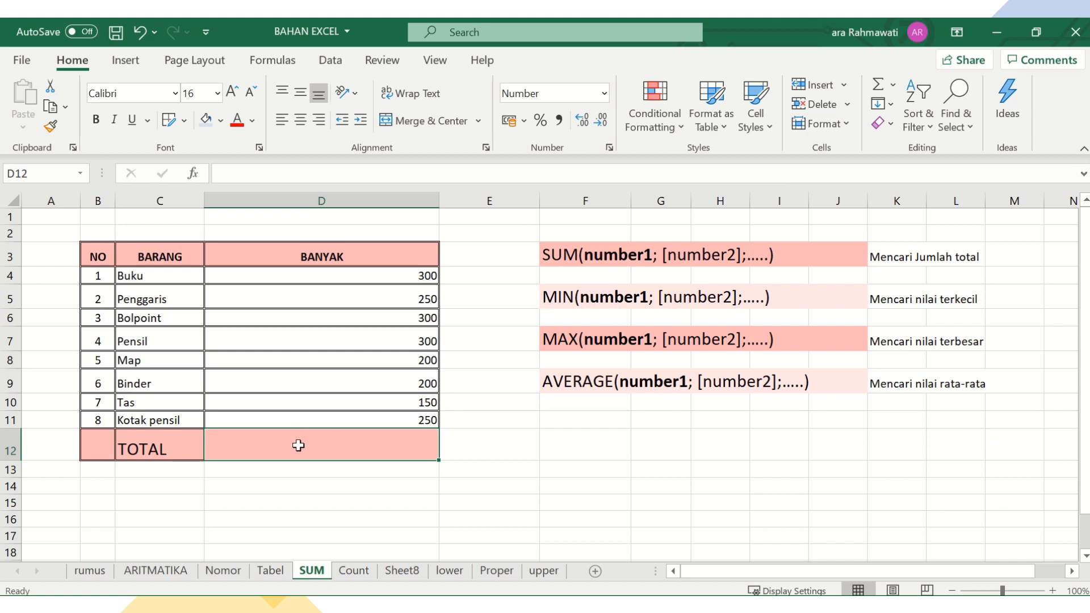
On the SUM sheet, enter =SUM(D4:D11) in D12 to total the BANYAK column.
type("=")
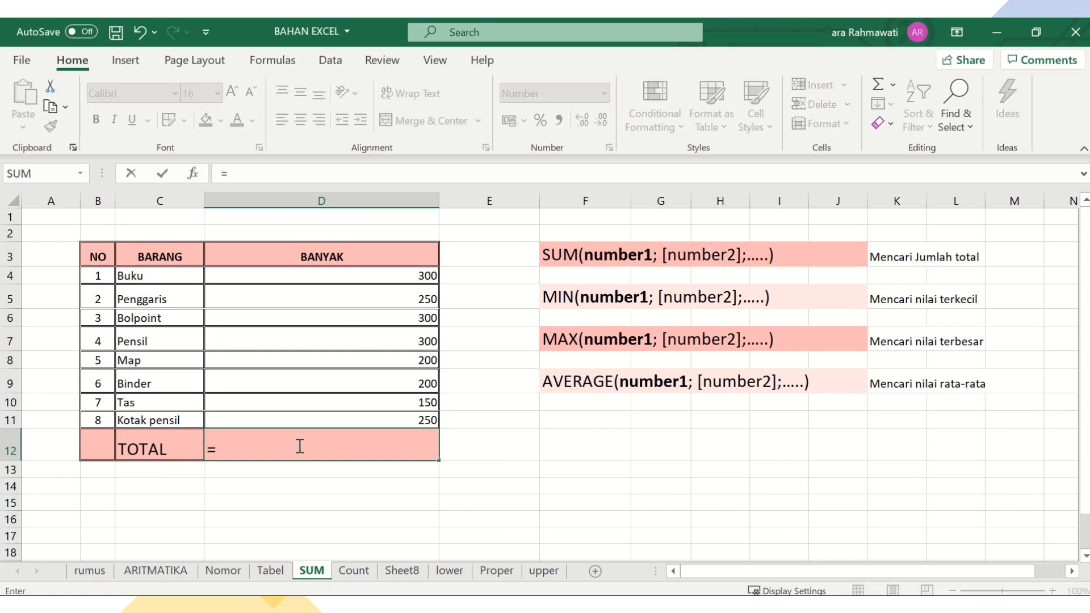
type("sum")
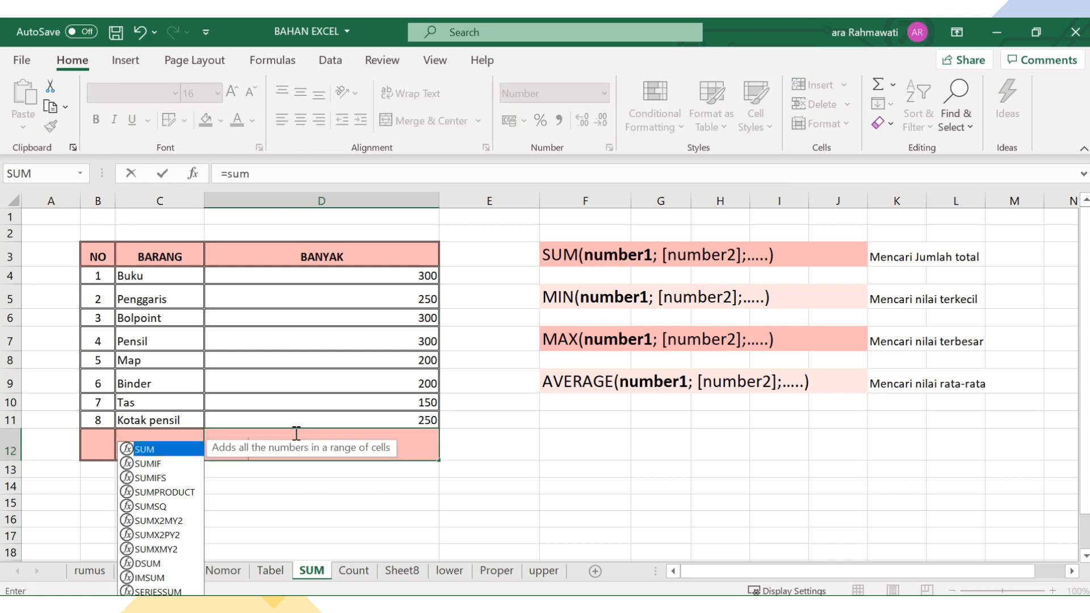
double_click(160, 449)
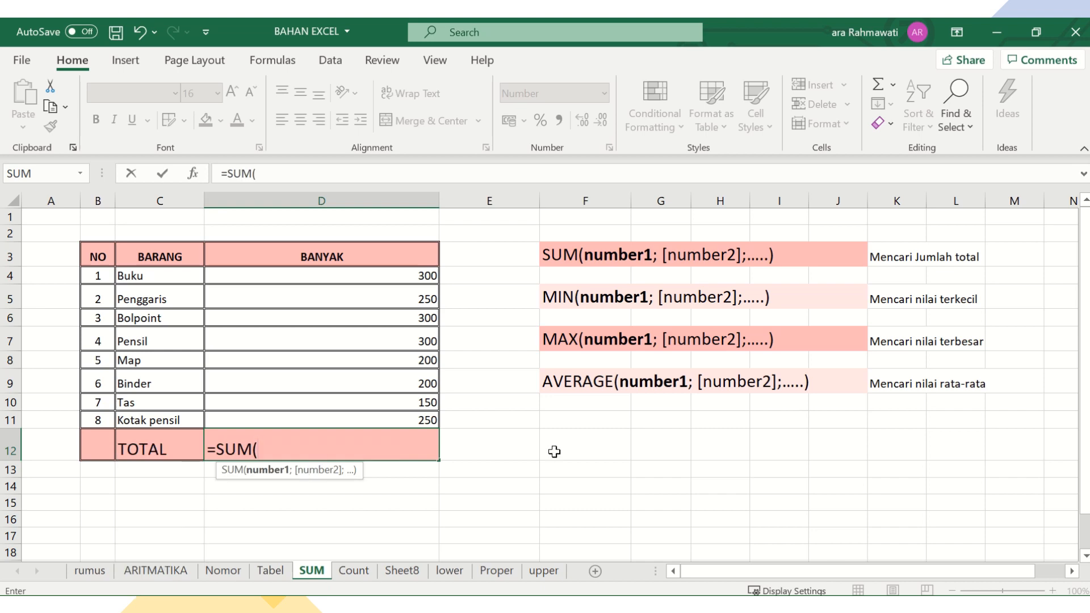
left_click_drag(393, 278, 394, 421)
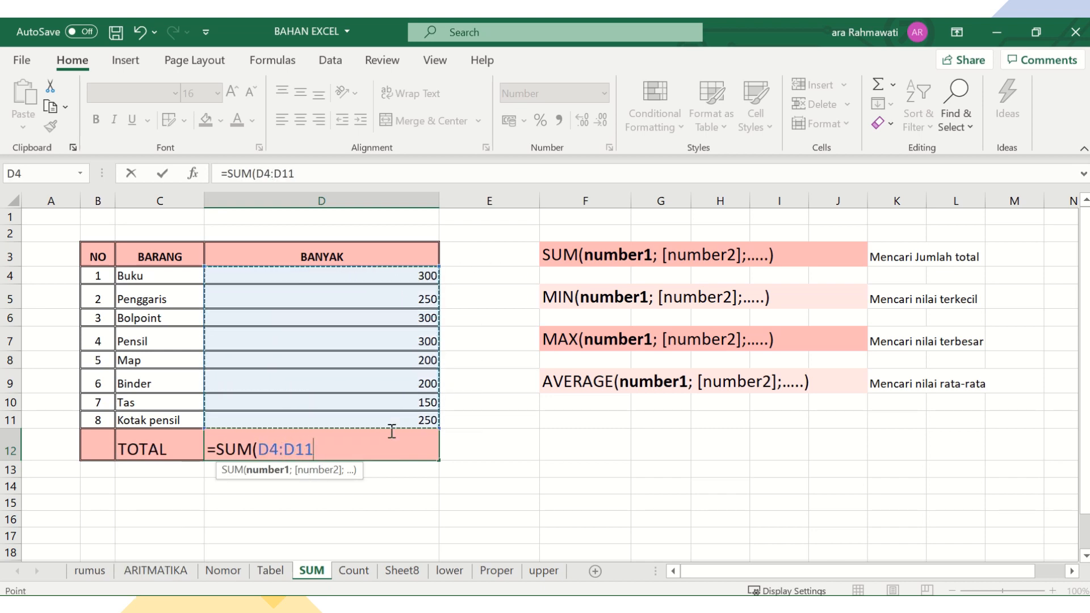
type(")")
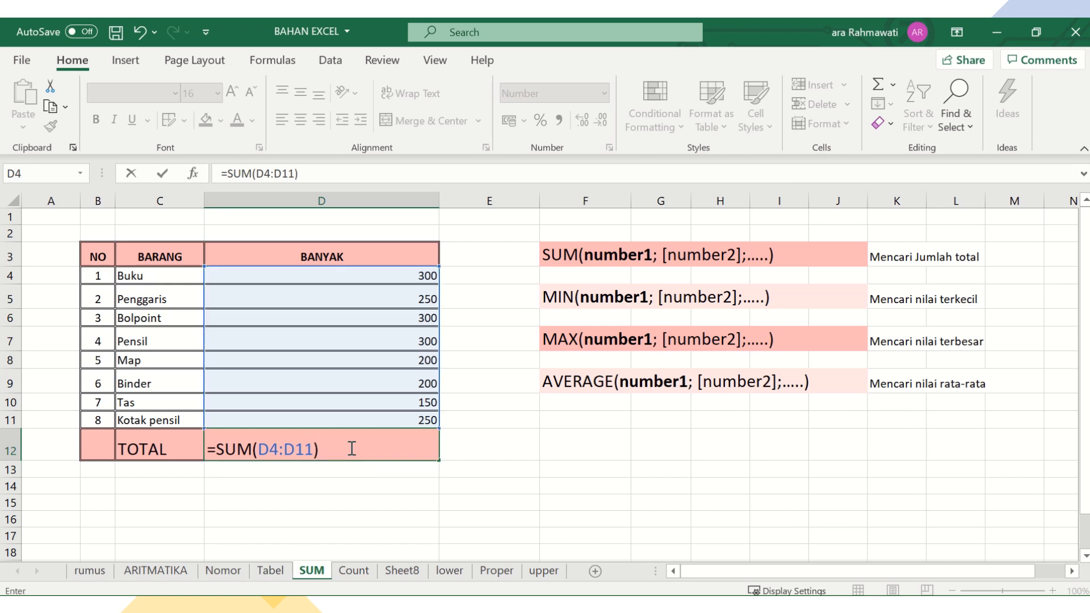
key("Return")
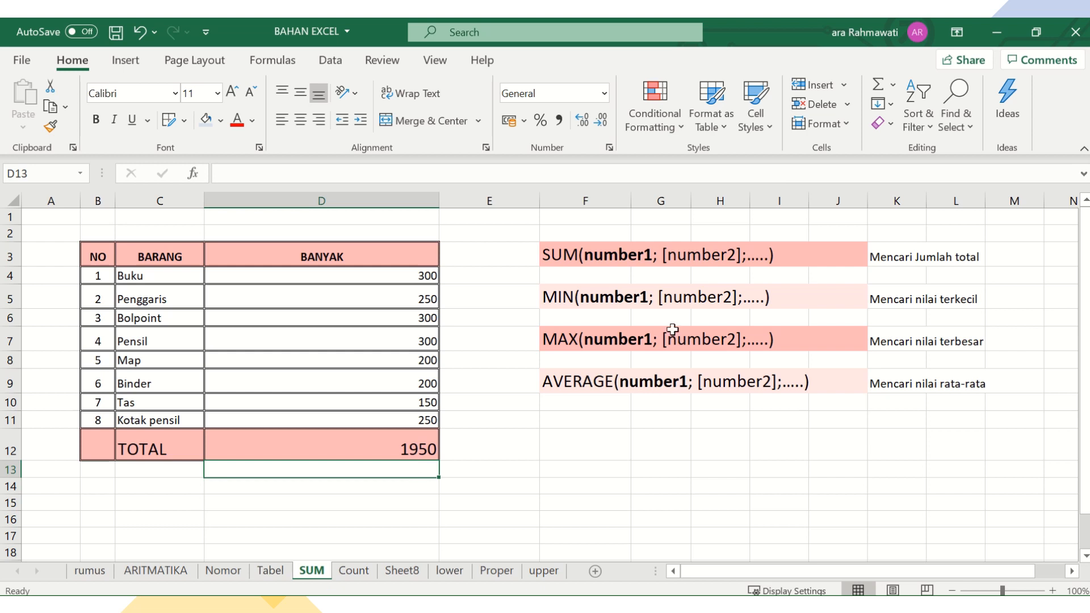
Replace the total in D12 with =MIN(D4:D11) to find the smallest value in the BANYAK column.
left_click(381, 451)
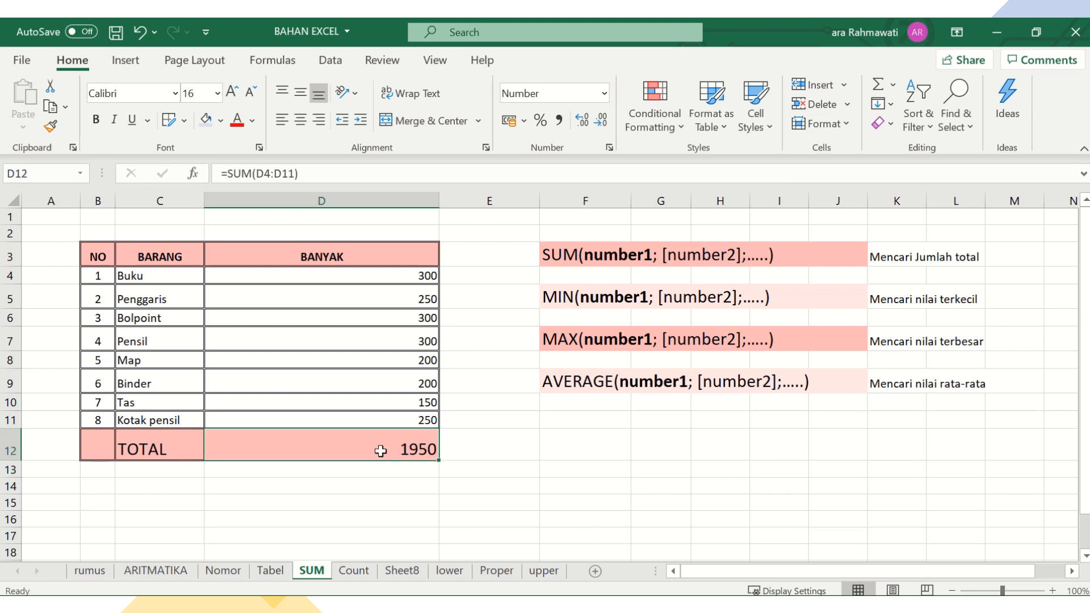
key("Delete")
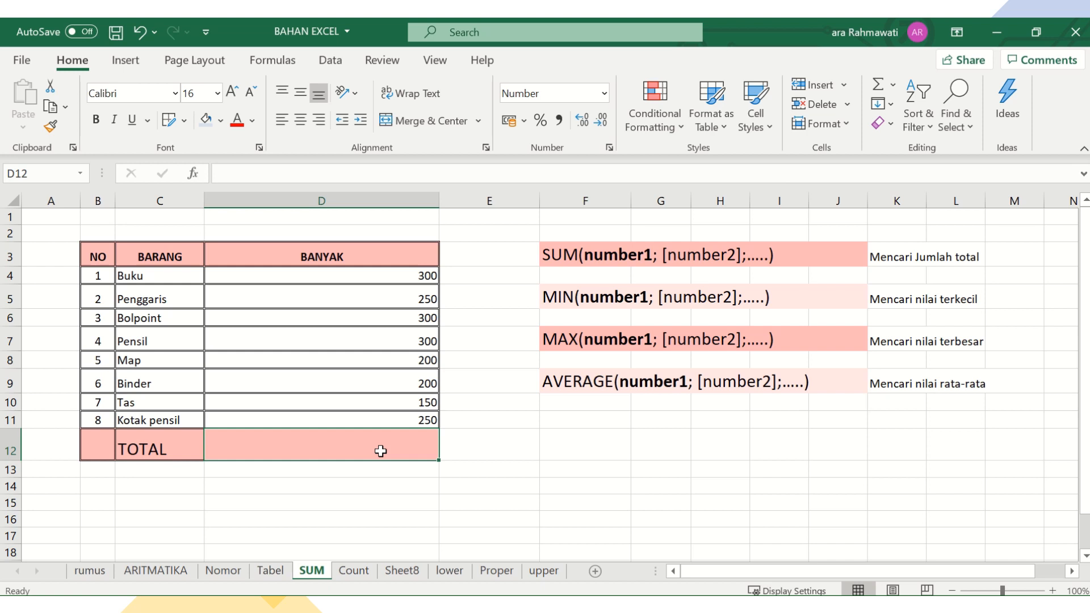
type("=")
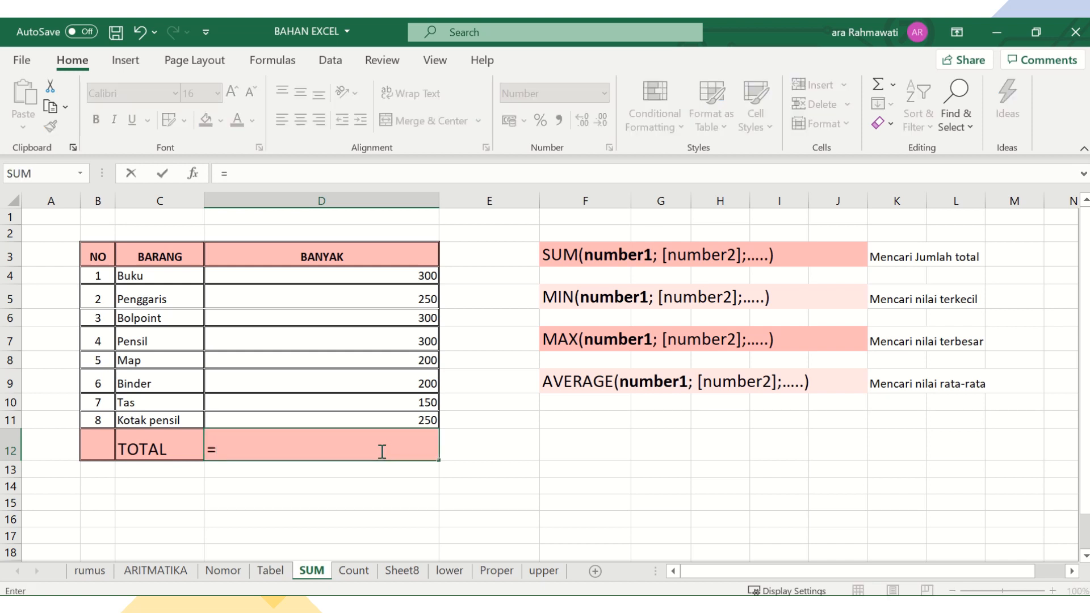
type("min")
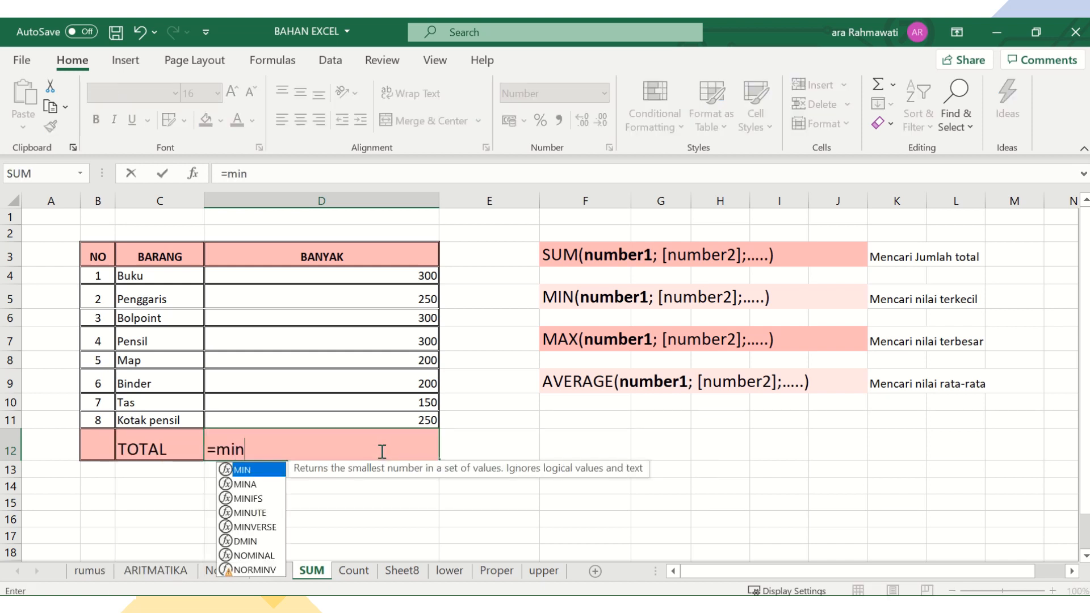
double_click(256, 472)
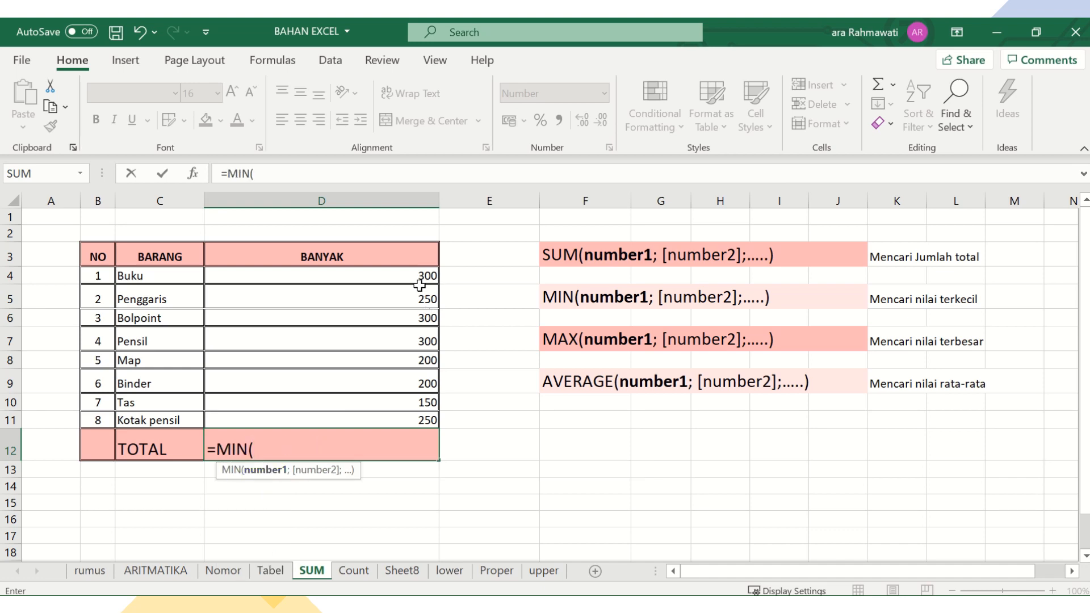
left_click(403, 275)
left_click_drag(404, 290, 399, 420)
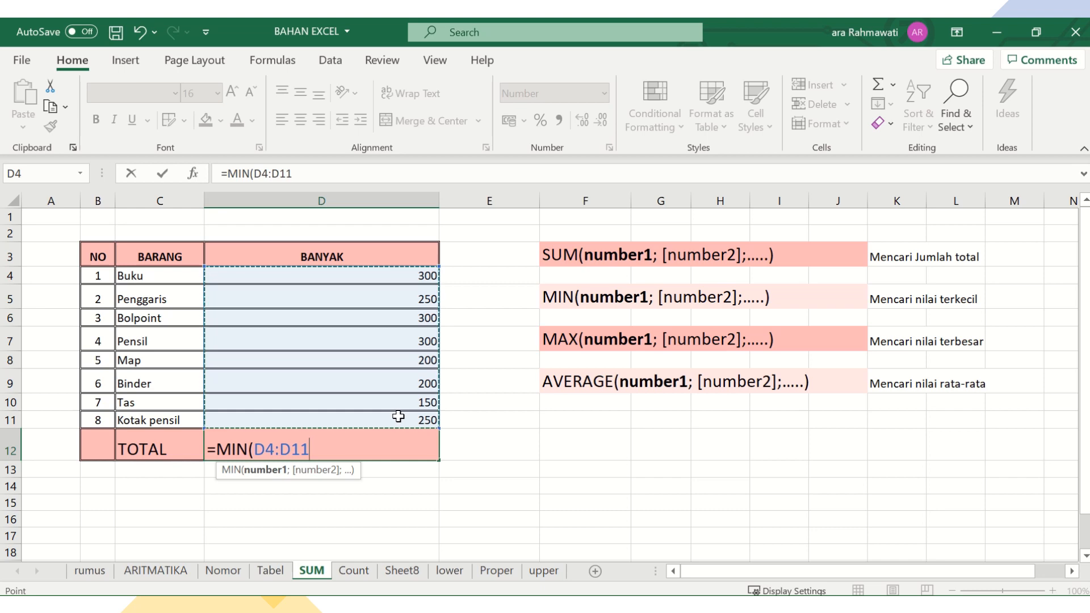
type(")")
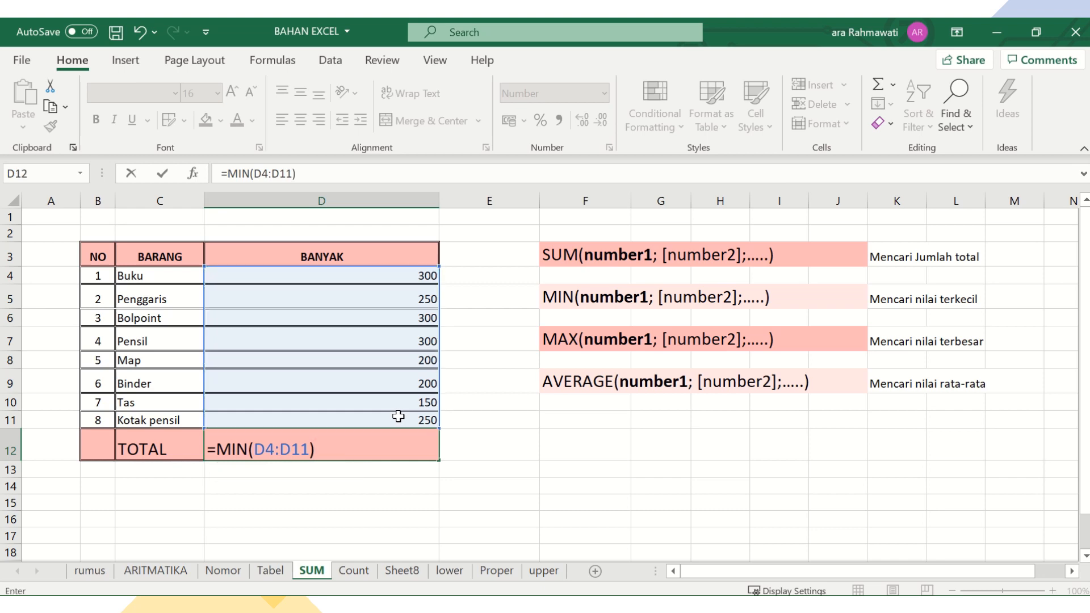
key("Return")
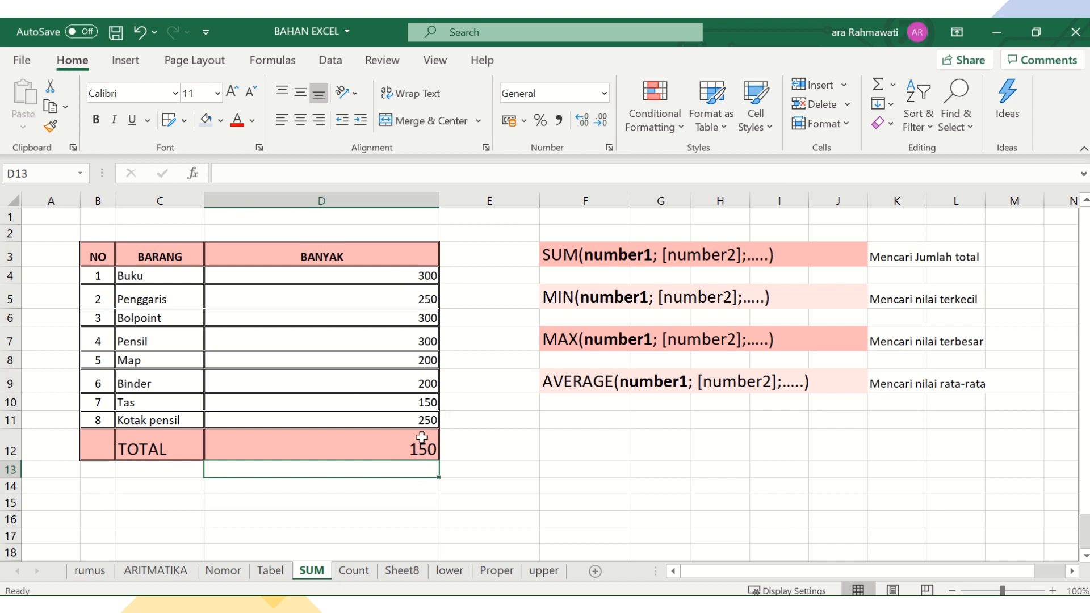
left_click(381, 403)
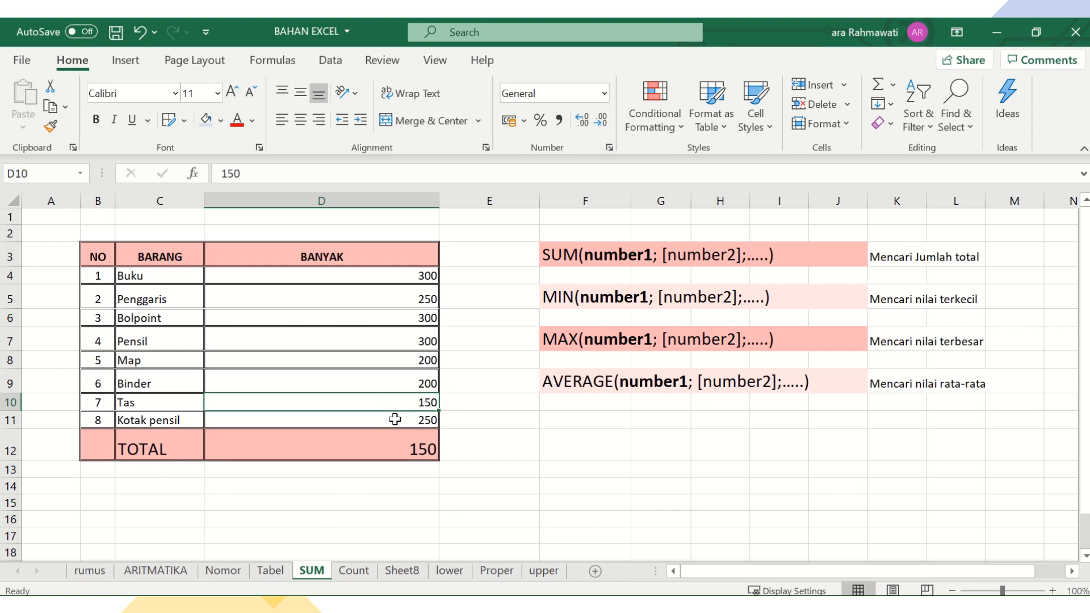
Replace the MIN formula in D12 with =MAX(D4:D11) to find the largest BANYAK value, and check the matching cells.
left_click(396, 447)
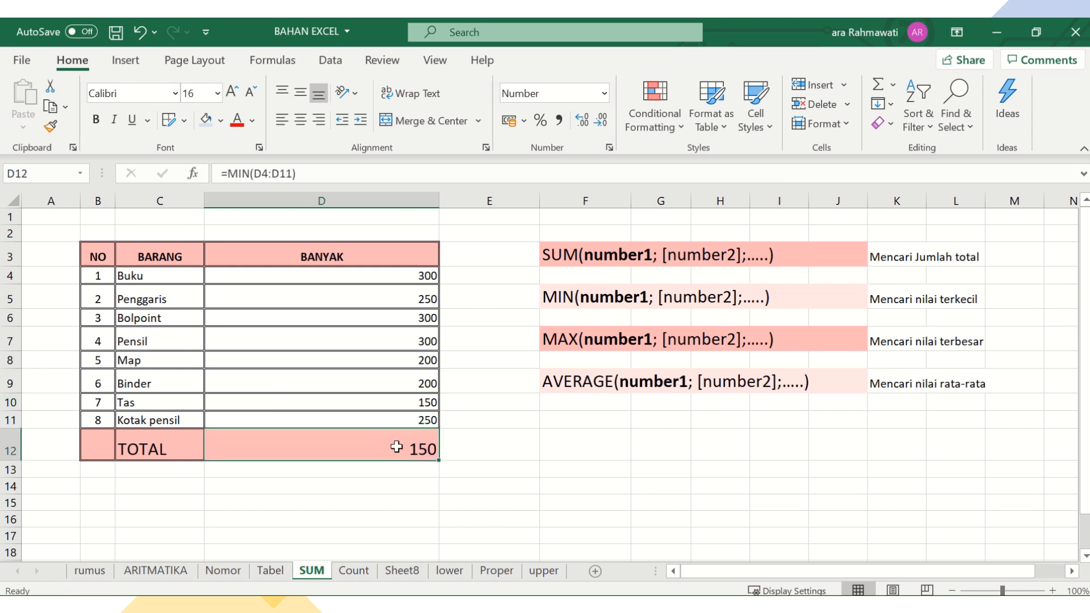
key("Delete")
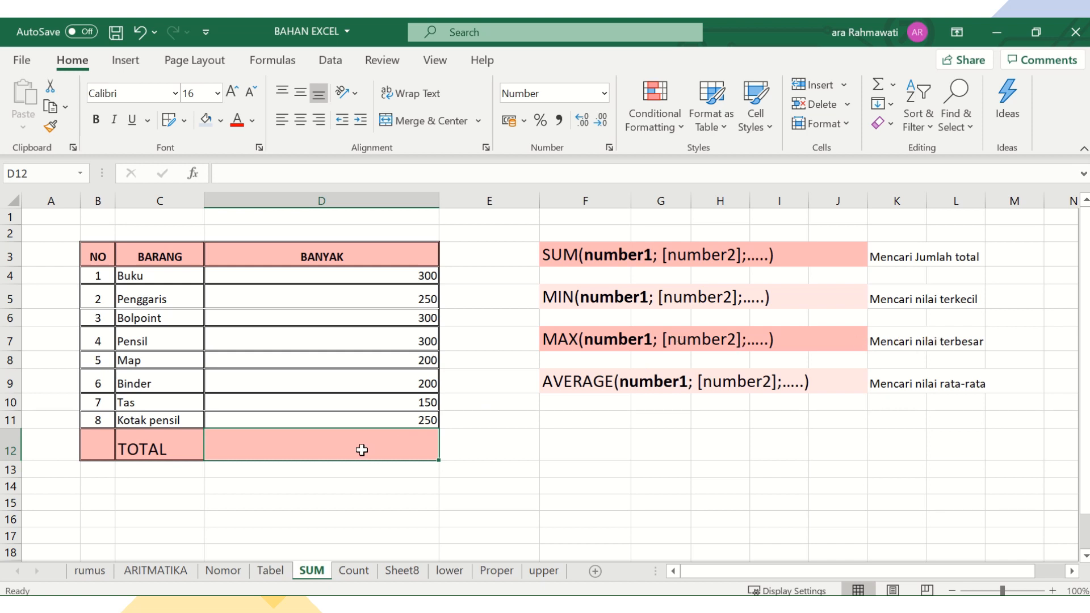
type("=max")
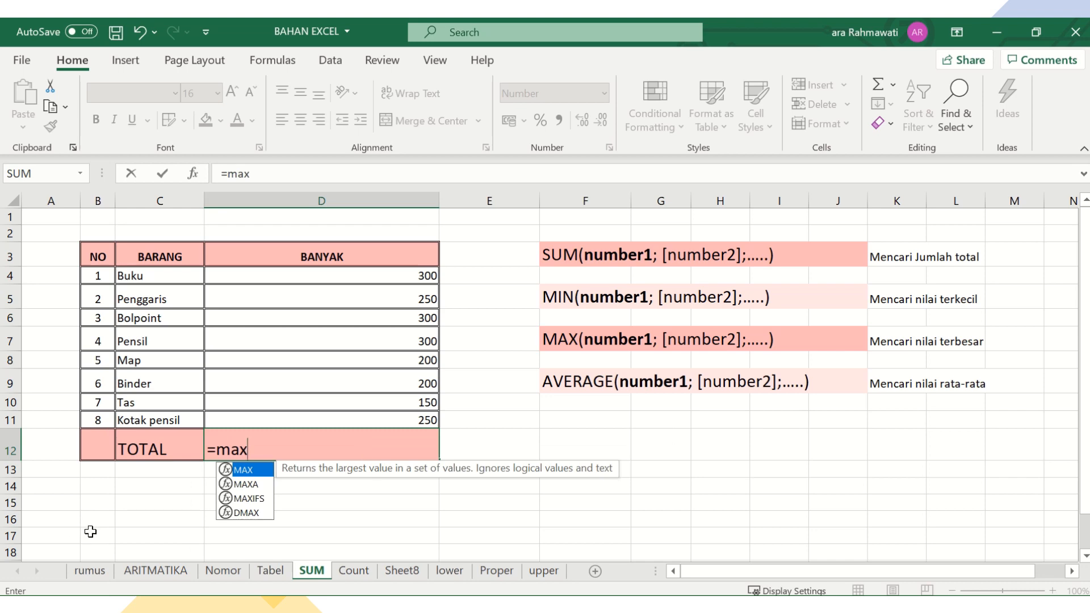
double_click(259, 470)
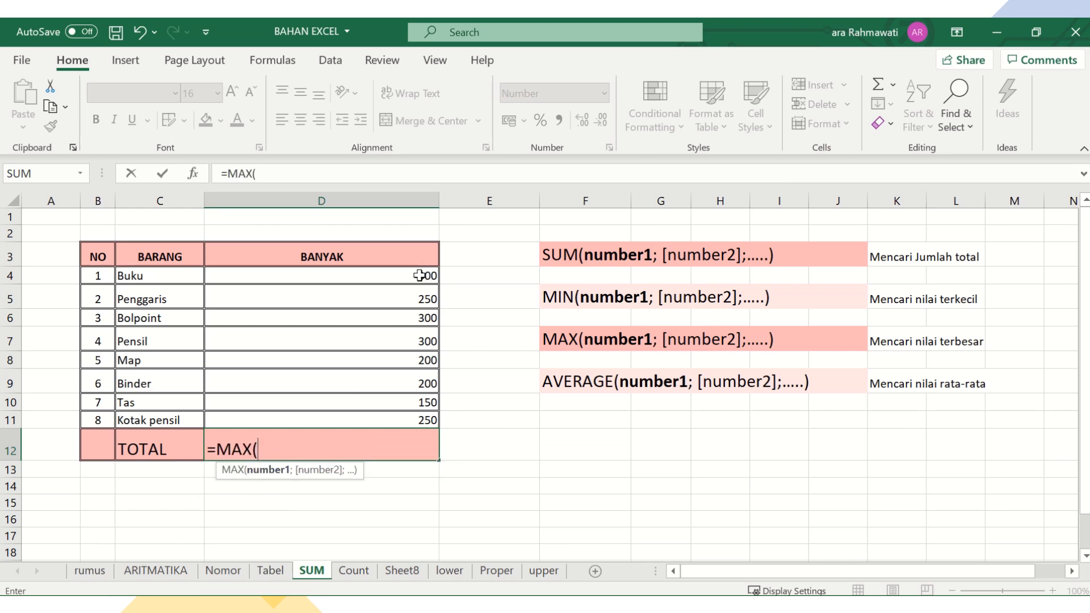
left_click_drag(423, 276, 419, 418)
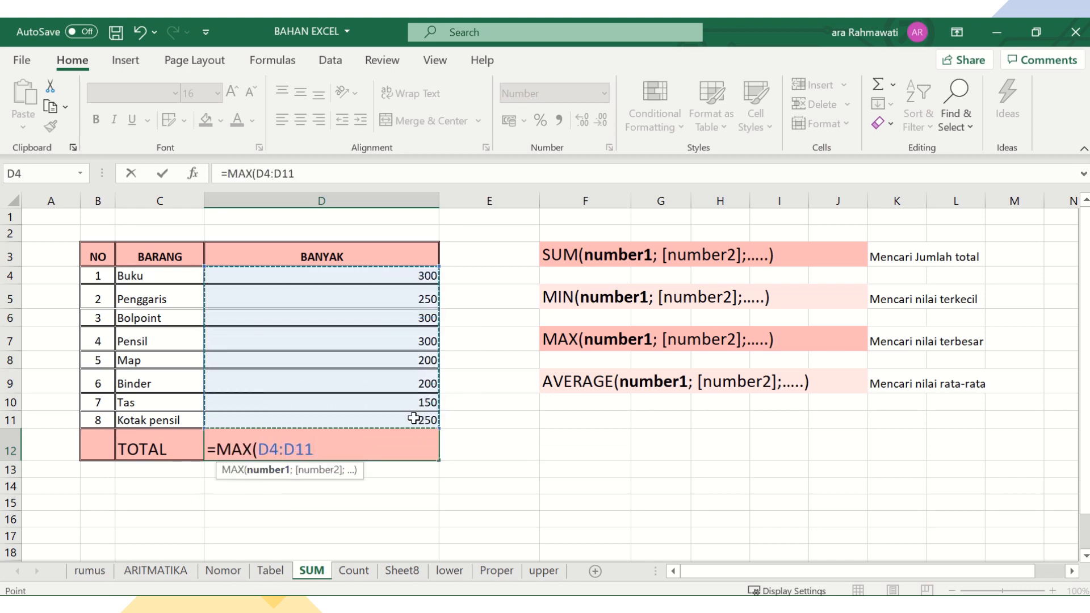
type(")")
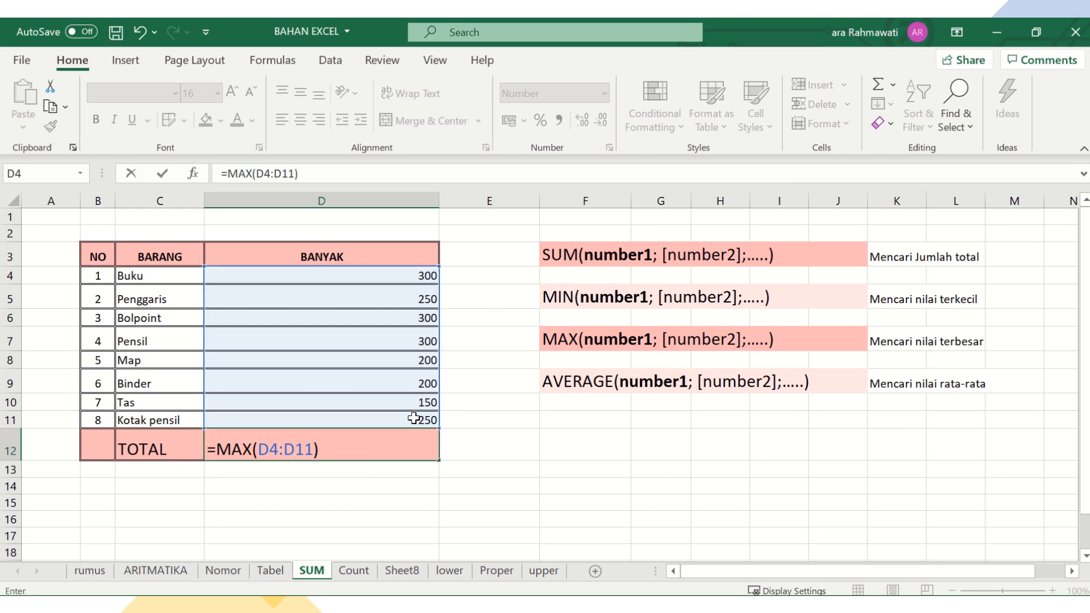
key("Return")
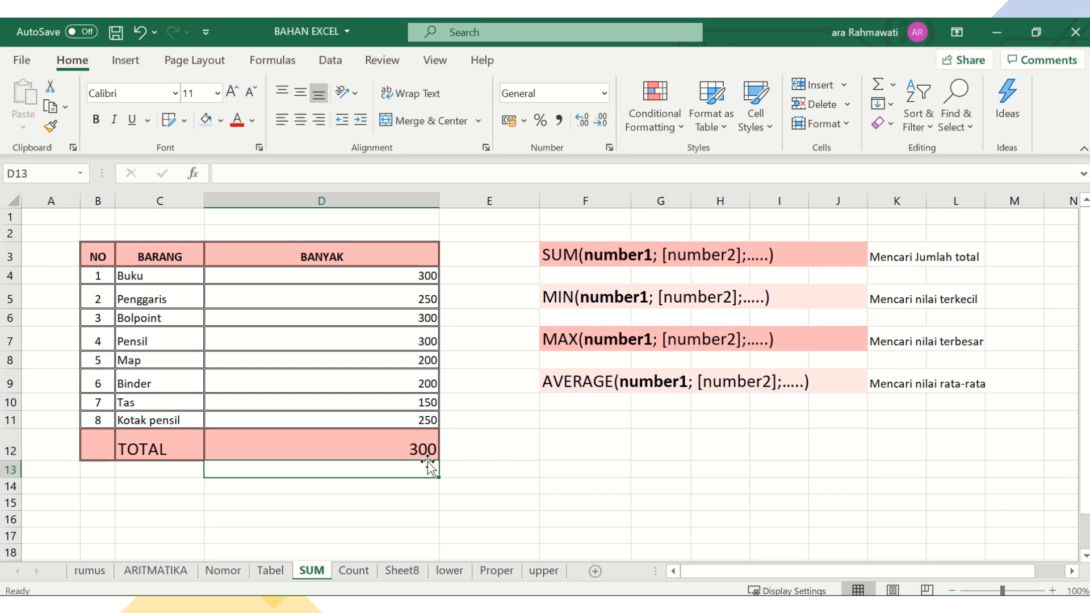
left_click(416, 275)
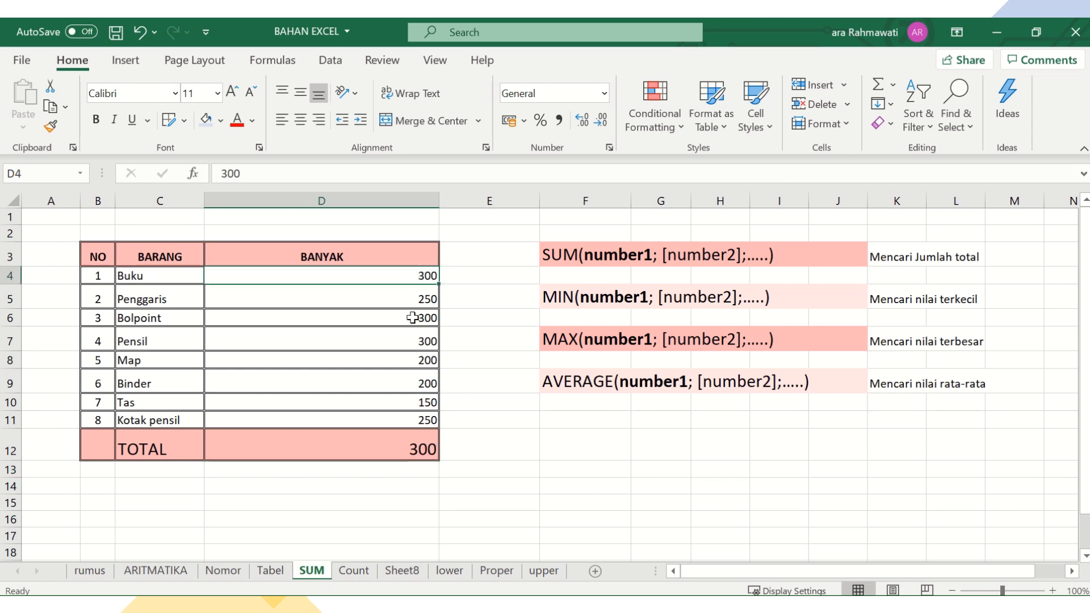
left_click(412, 322)
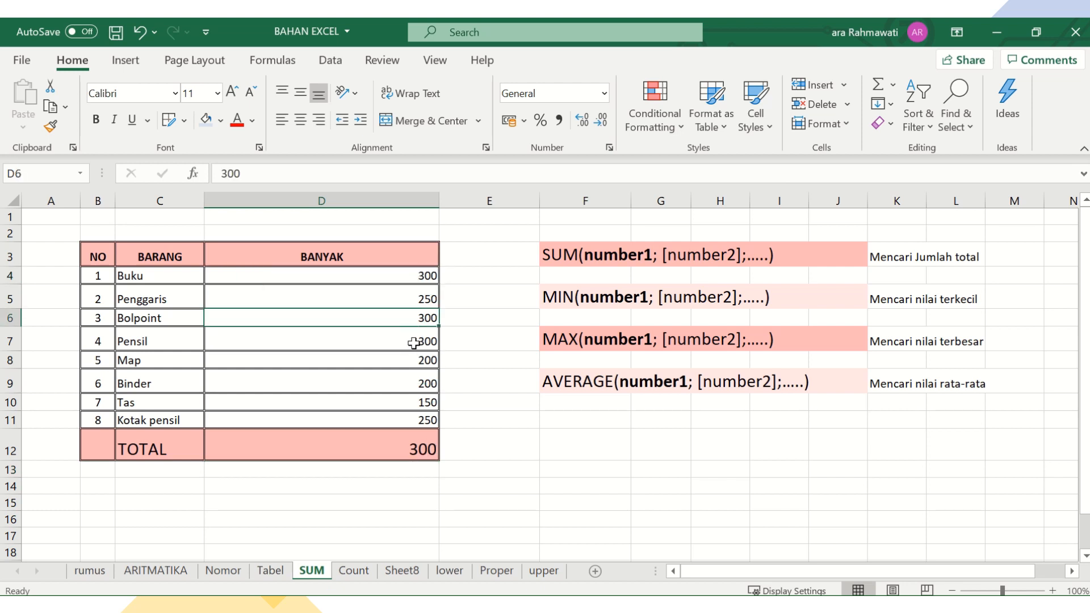
left_click(413, 342)
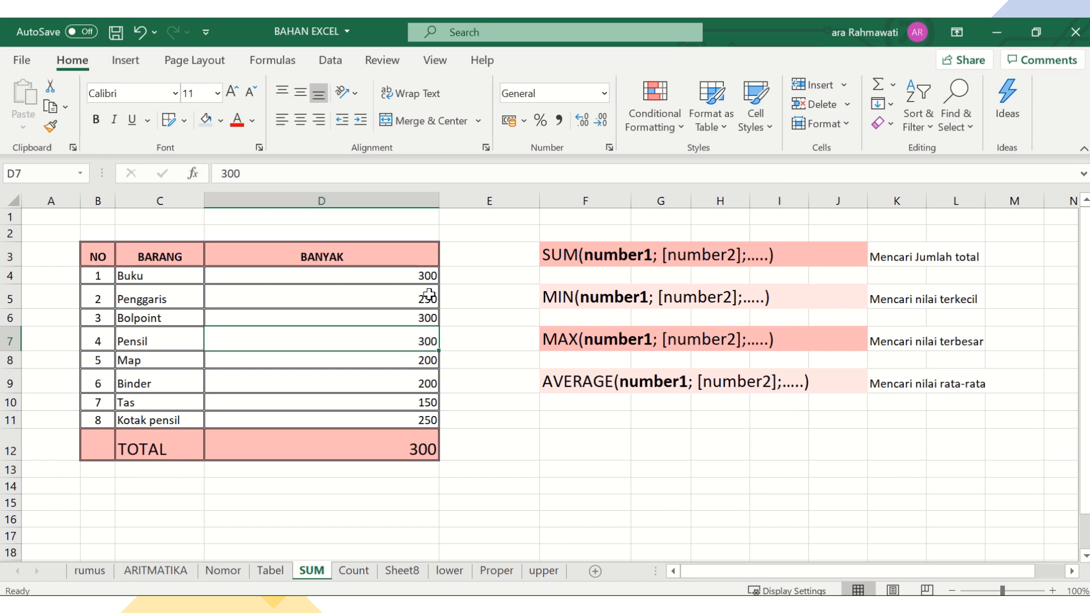
Clear the MAX formula from D12 and enter =AVERAGE(D4:D11) to average the BANYAK column.
left_click(411, 452)
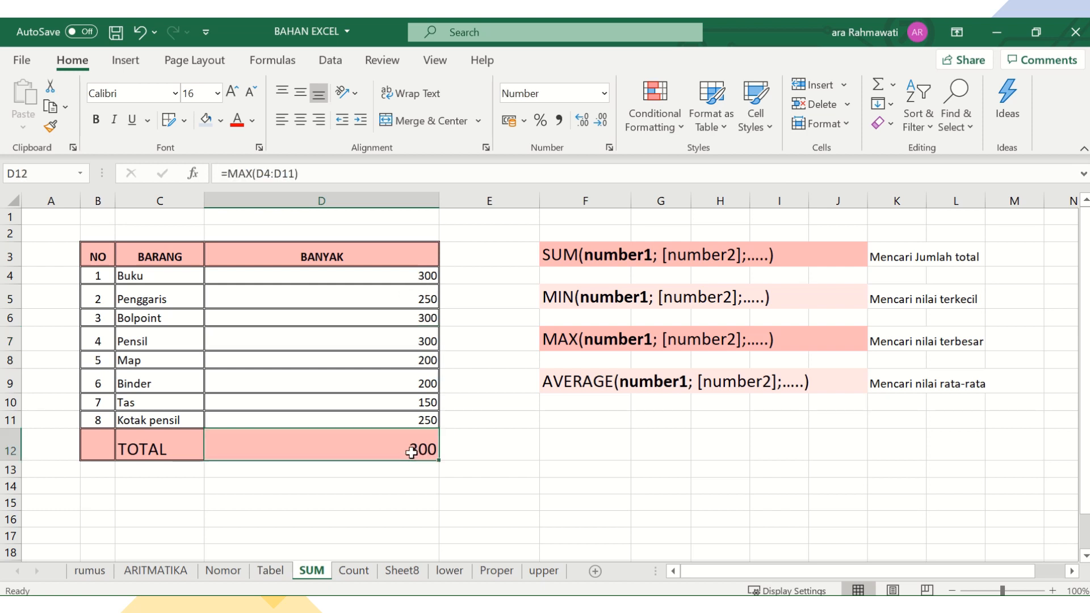
key("Delete")
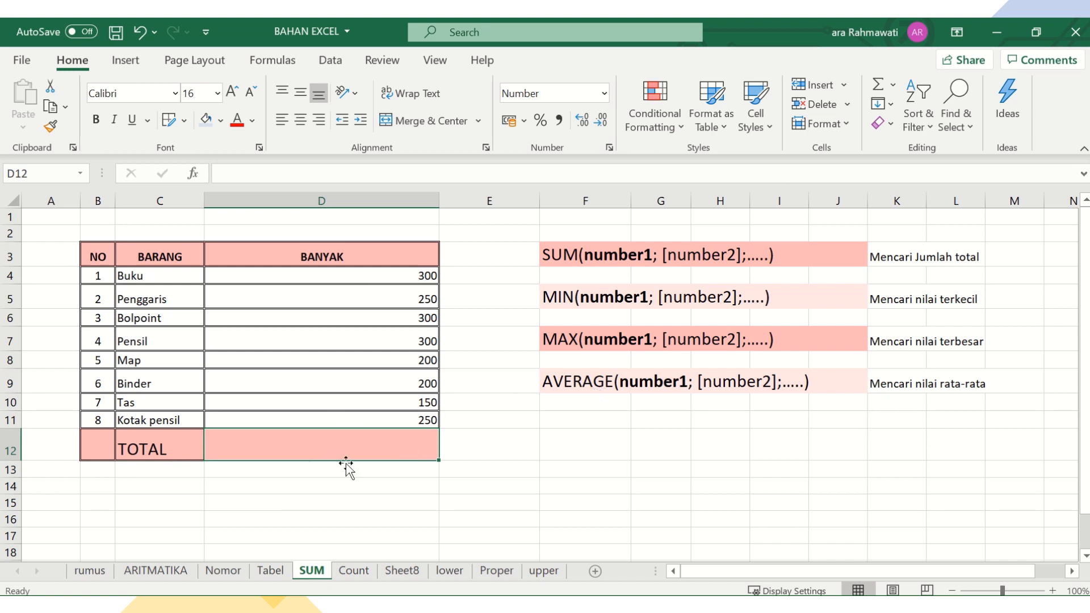
type("=")
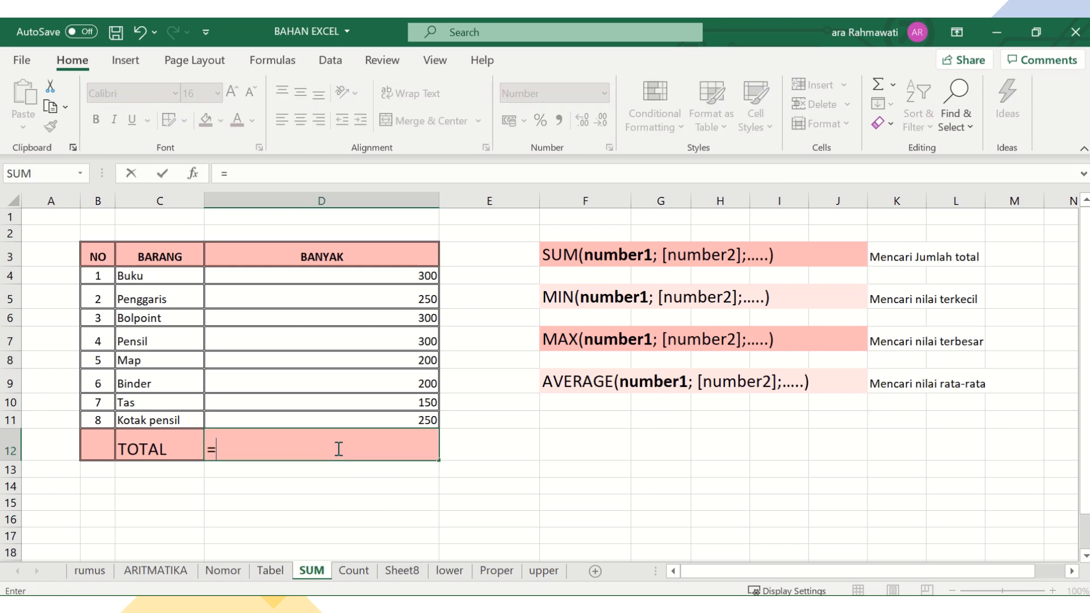
type("aver")
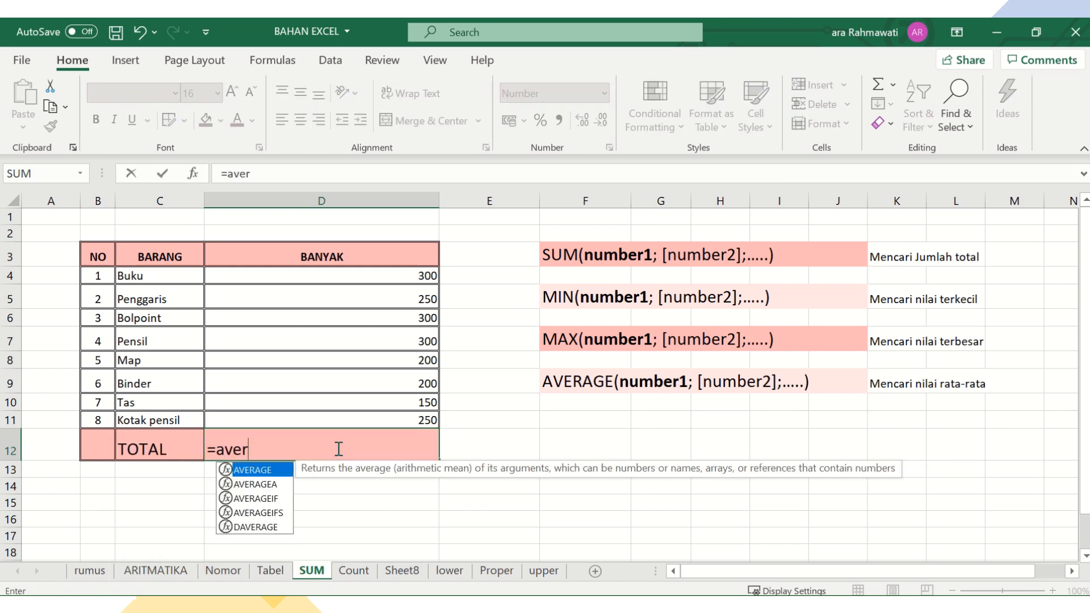
double_click(282, 471)
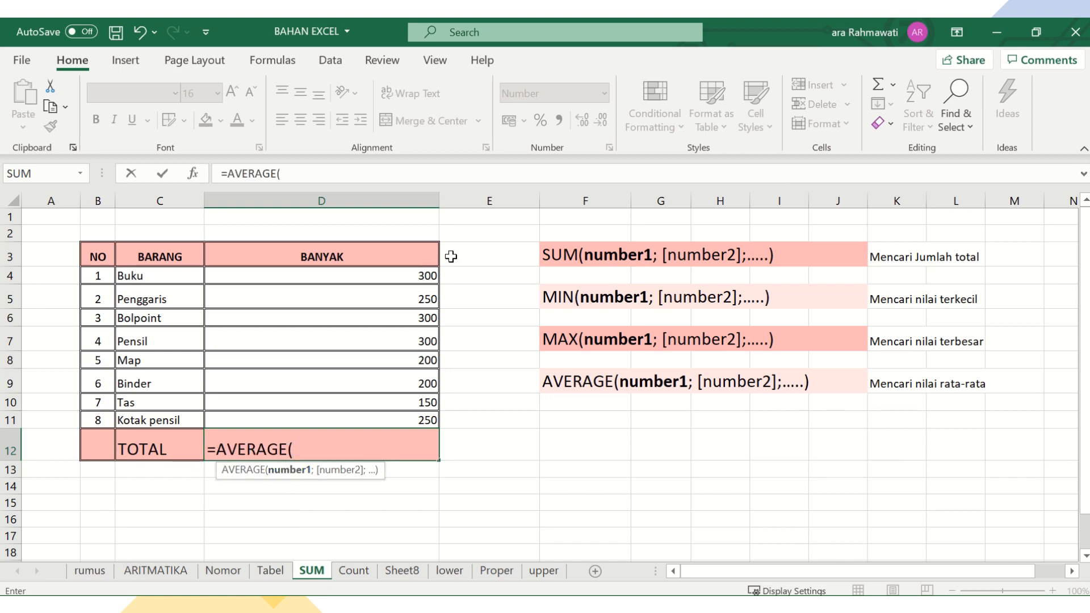
left_click_drag(409, 278, 406, 414)
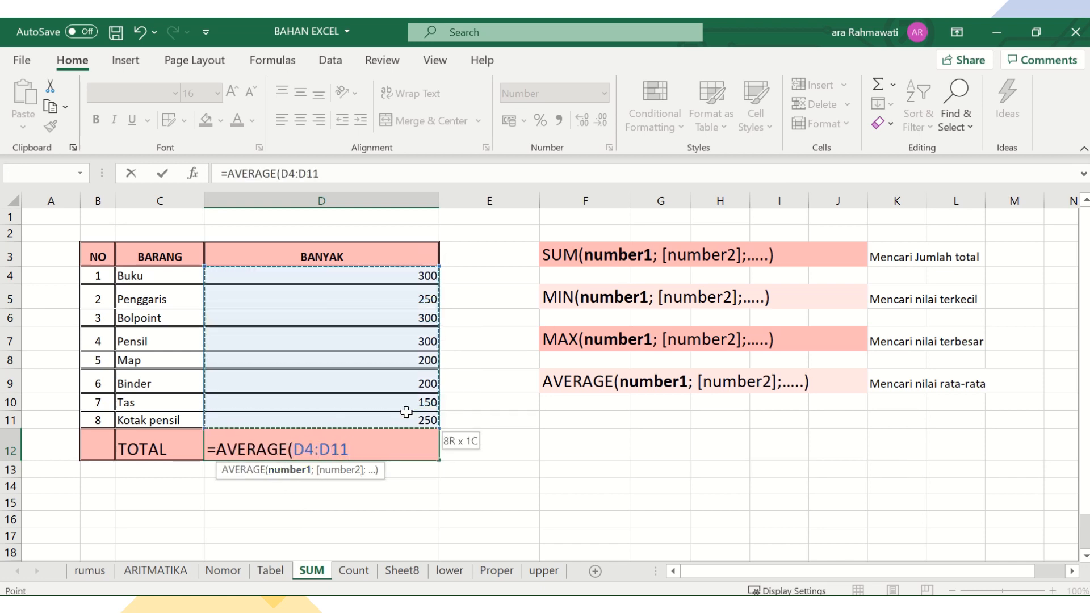
type(")")
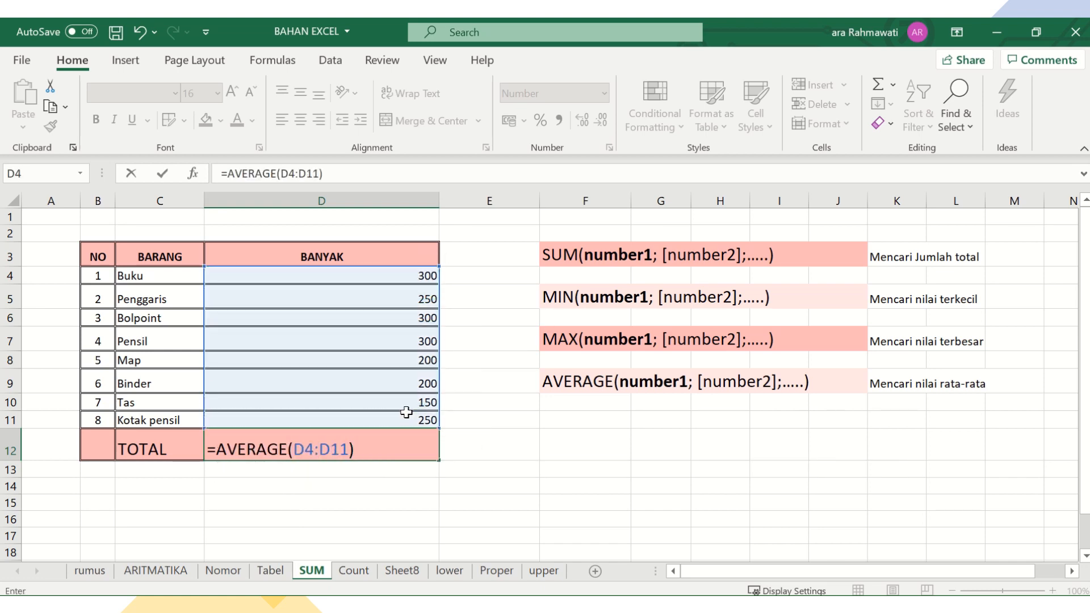
key("Return")
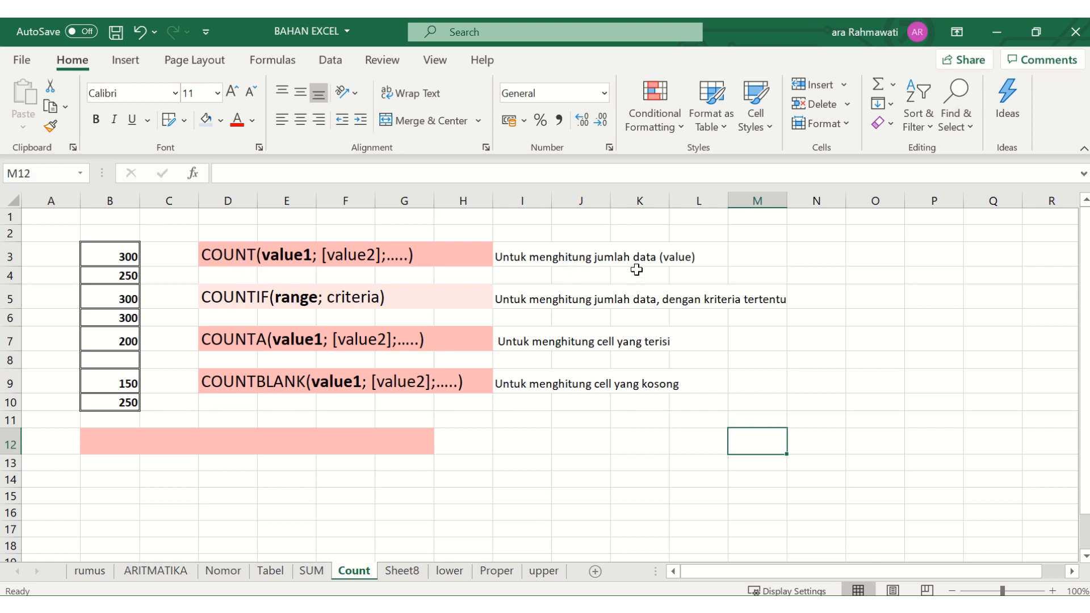
On the Count sheet, enter =COUNT(B3:B10) in merged cell B12 and check the counted cells in column B.
left_click(110, 437)
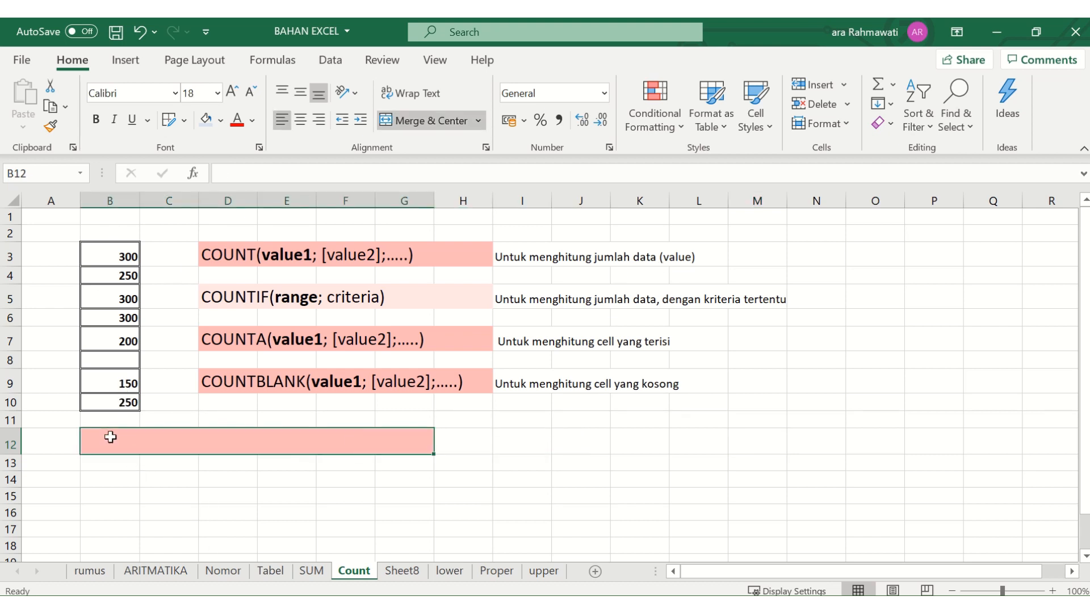
type("=coun")
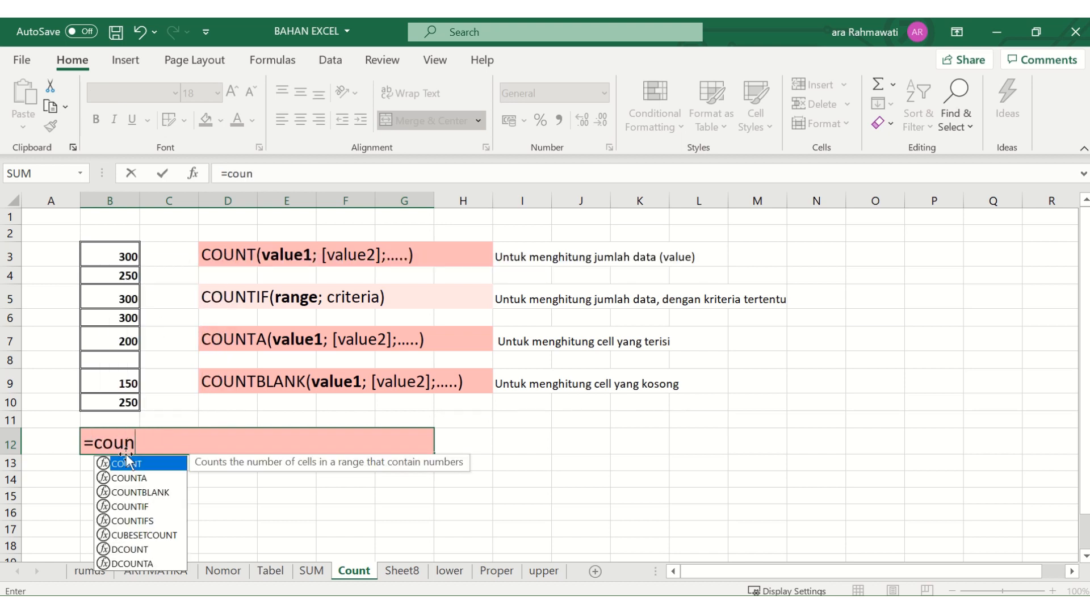
double_click(129, 464)
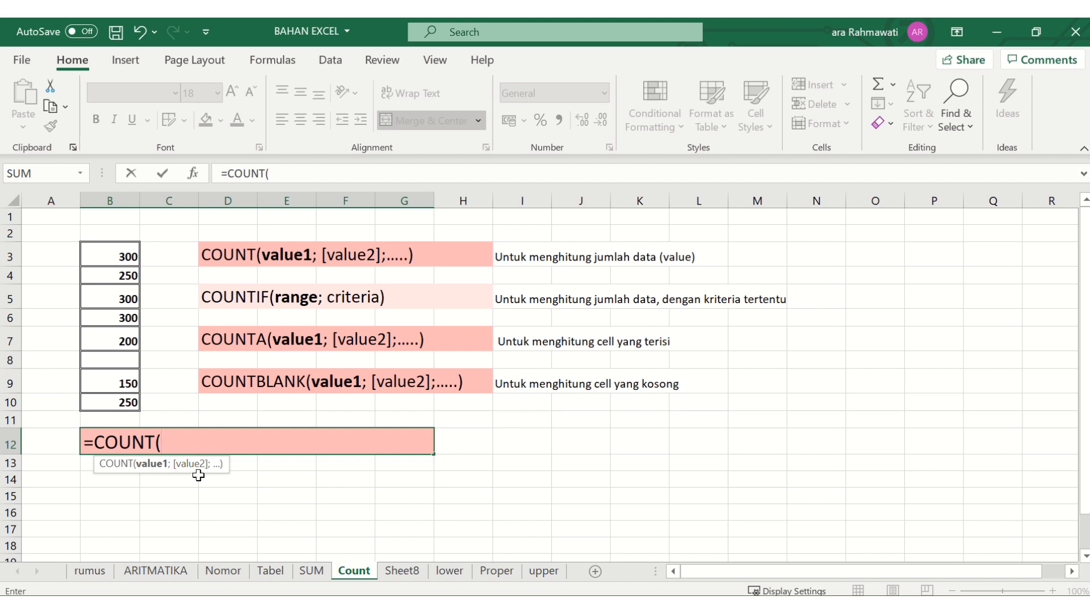
left_click_drag(107, 249, 100, 405)
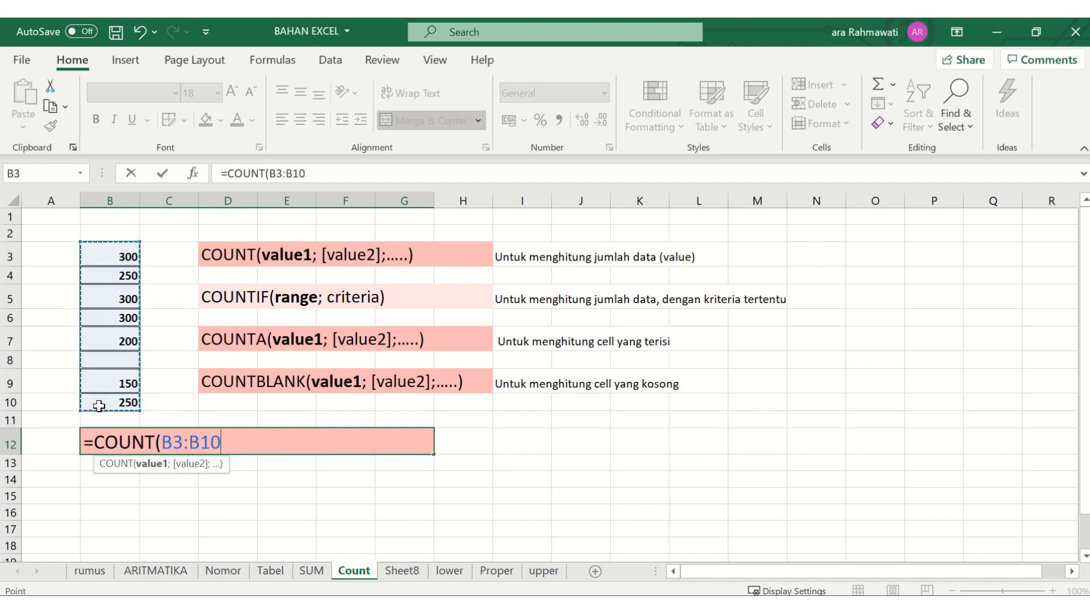
type(")")
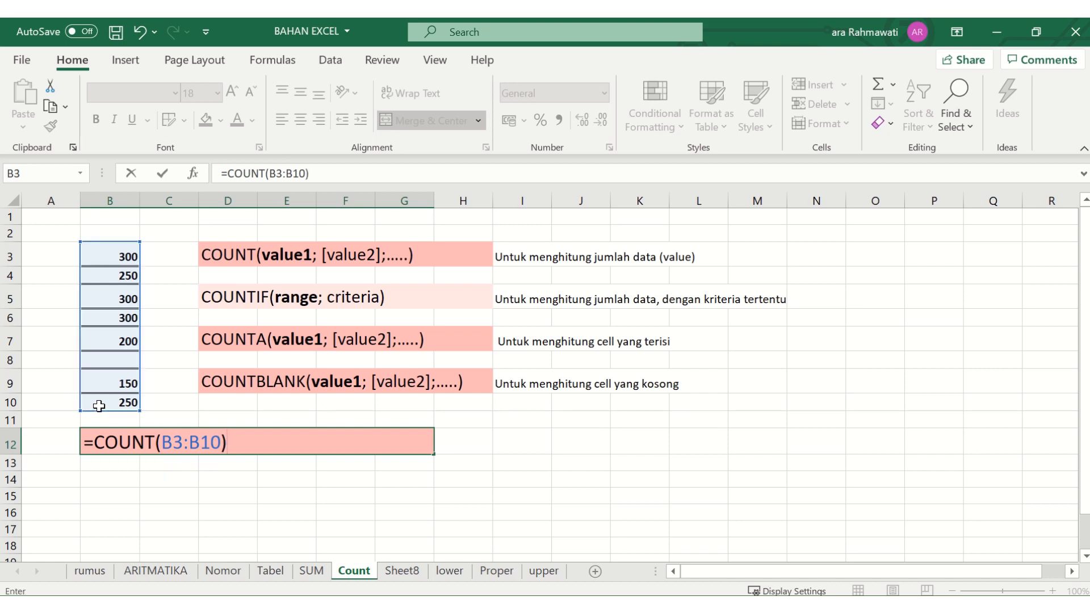
key("Return")
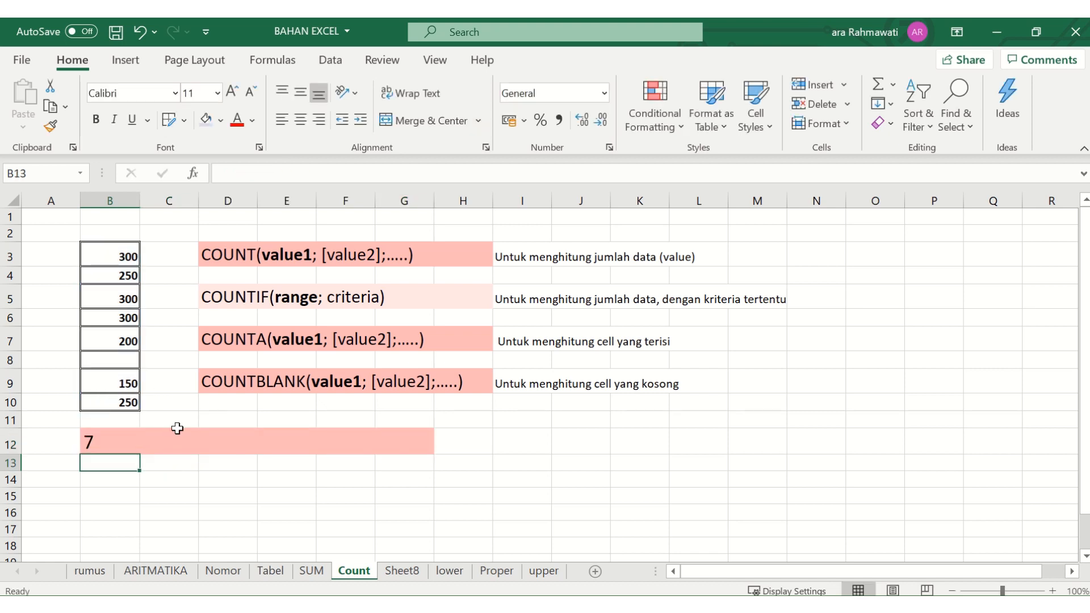
left_click(120, 255)
left_click(116, 275)
left_click(115, 301)
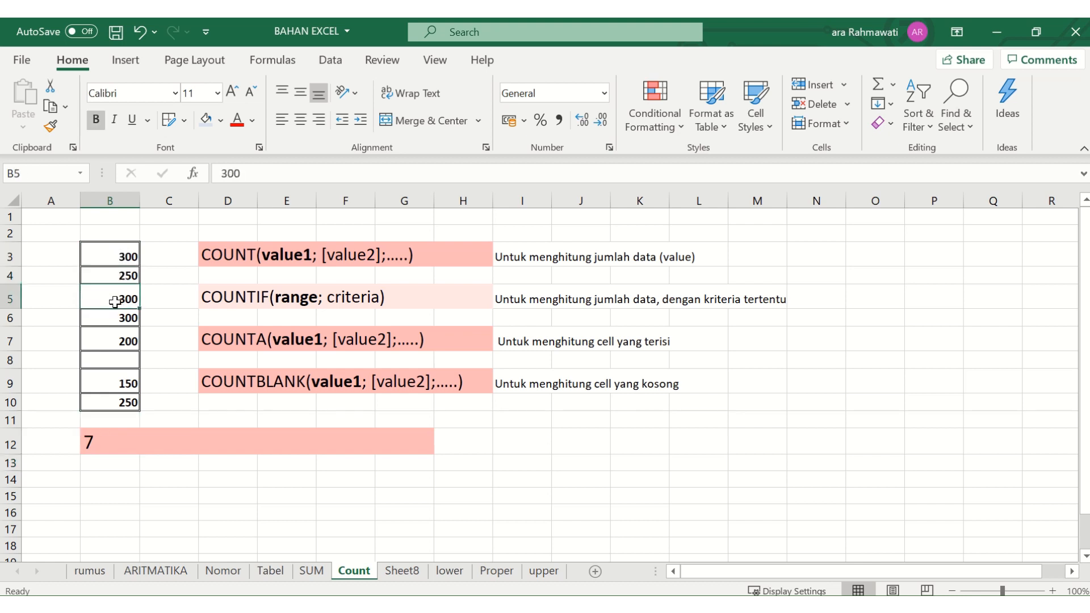
left_click(121, 319)
left_click(119, 339)
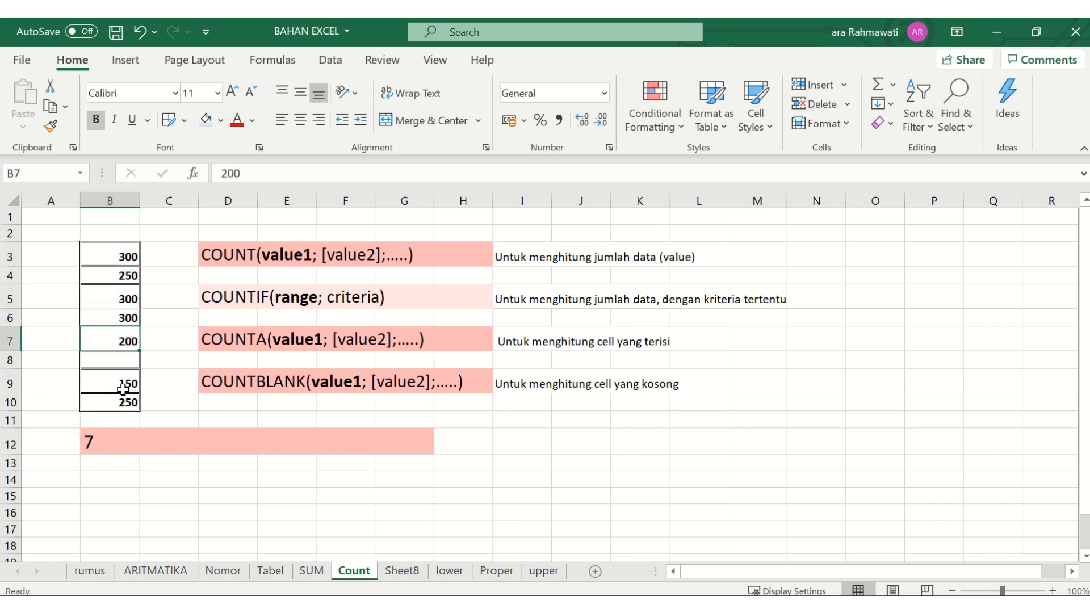
Check cell B9 and the COUNT formula in merged cell B12.
left_click(122, 389)
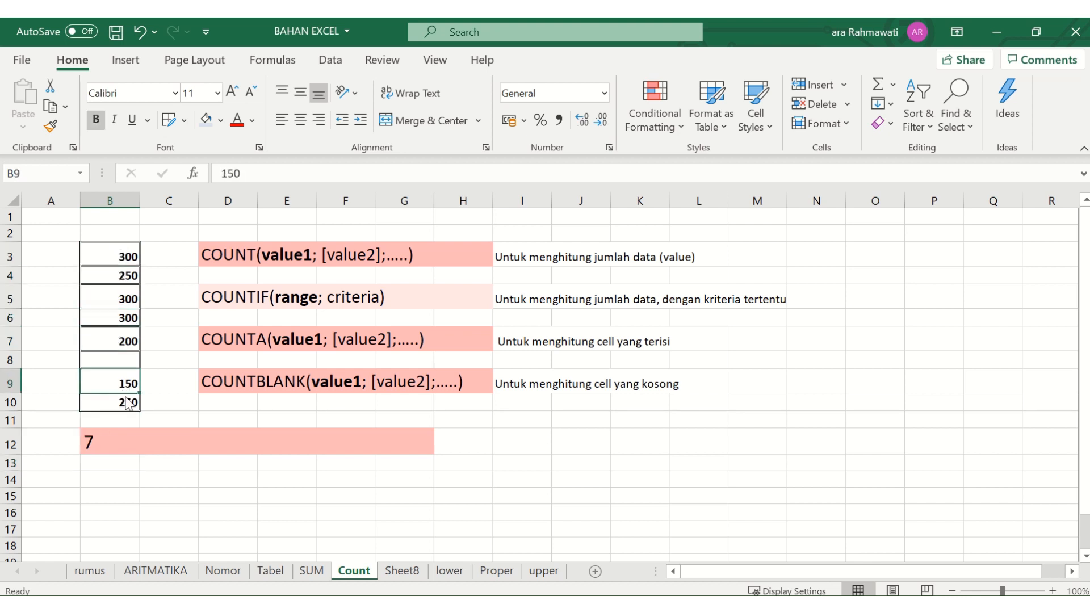
left_click(109, 447)
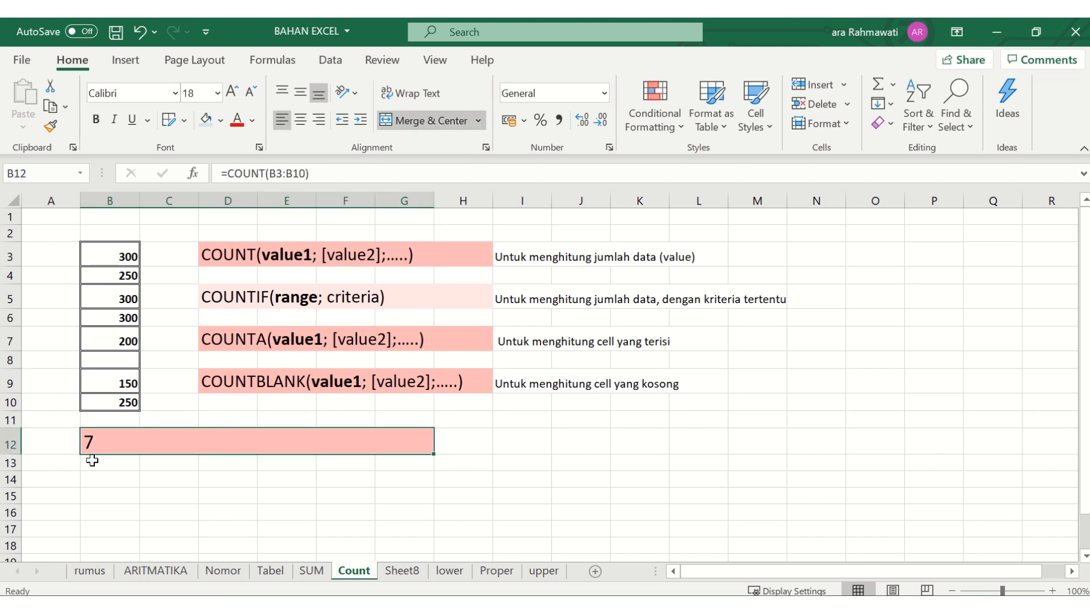
key("Left")
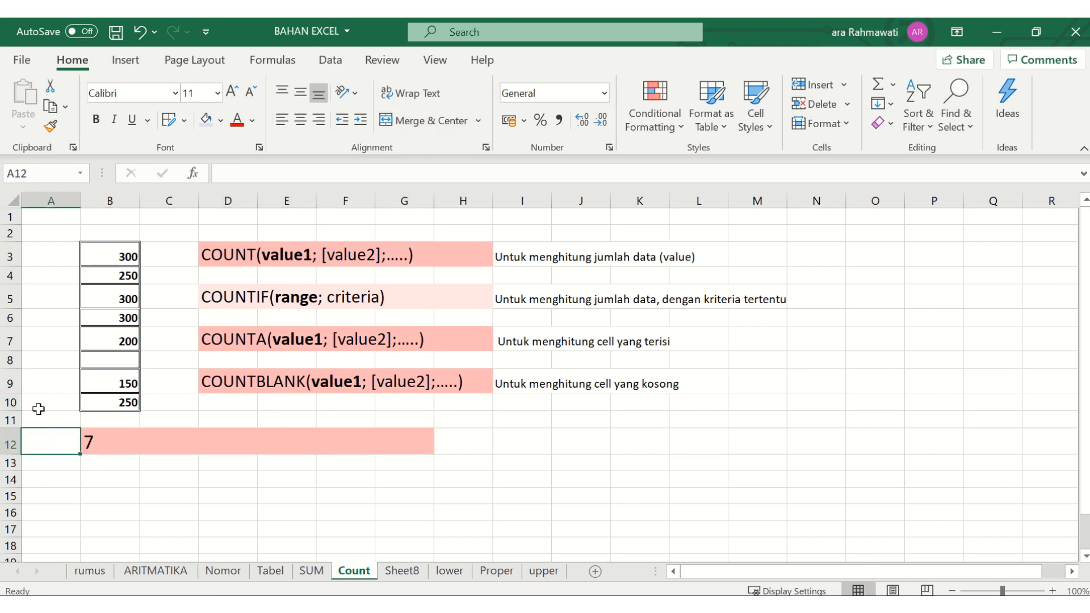
Replace the COUNT formula in B12 with =COUNTIF(B3:B10;300) and check the matching cells in column B.
left_click(107, 447)
key("Delete")
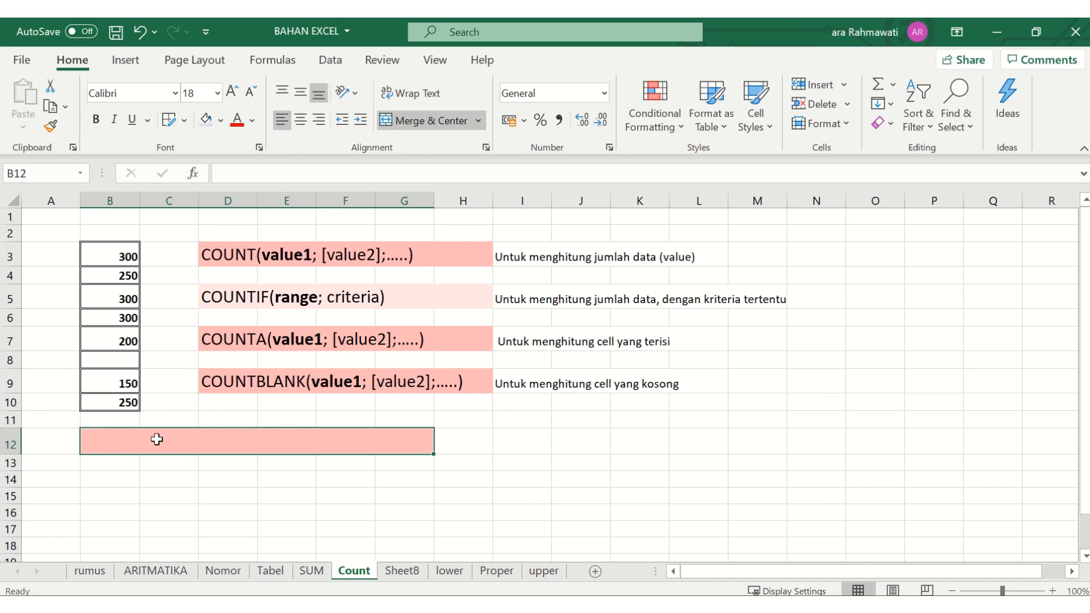
type("=")
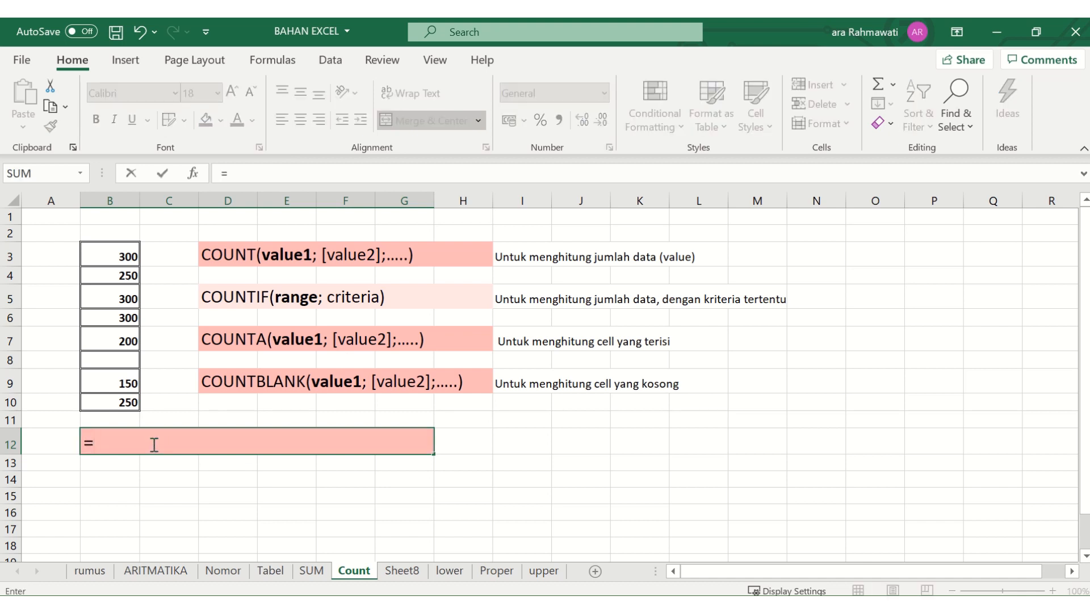
type("coun")
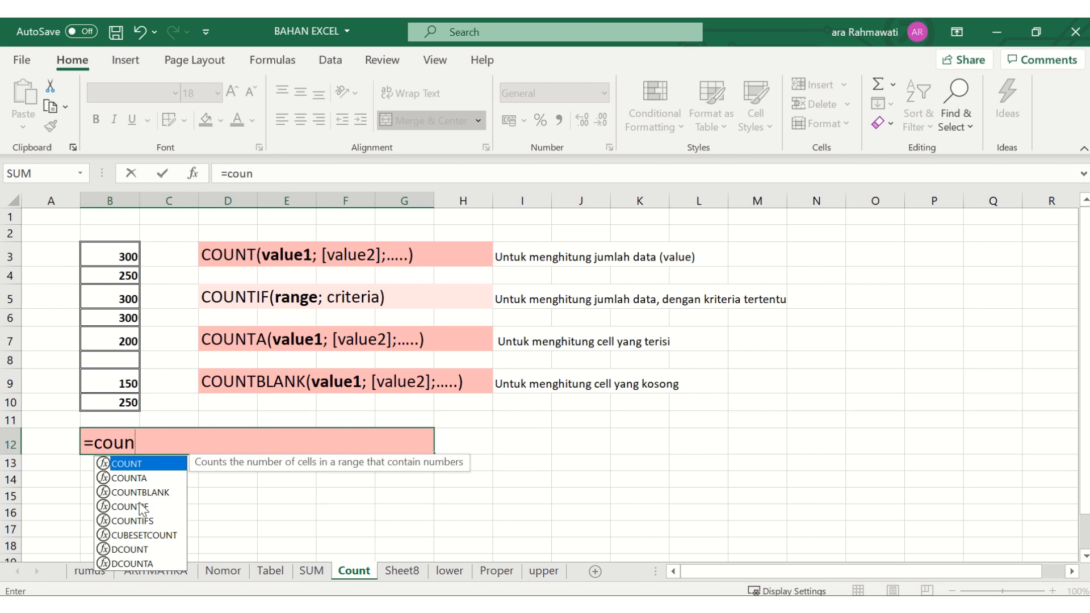
double_click(140, 510)
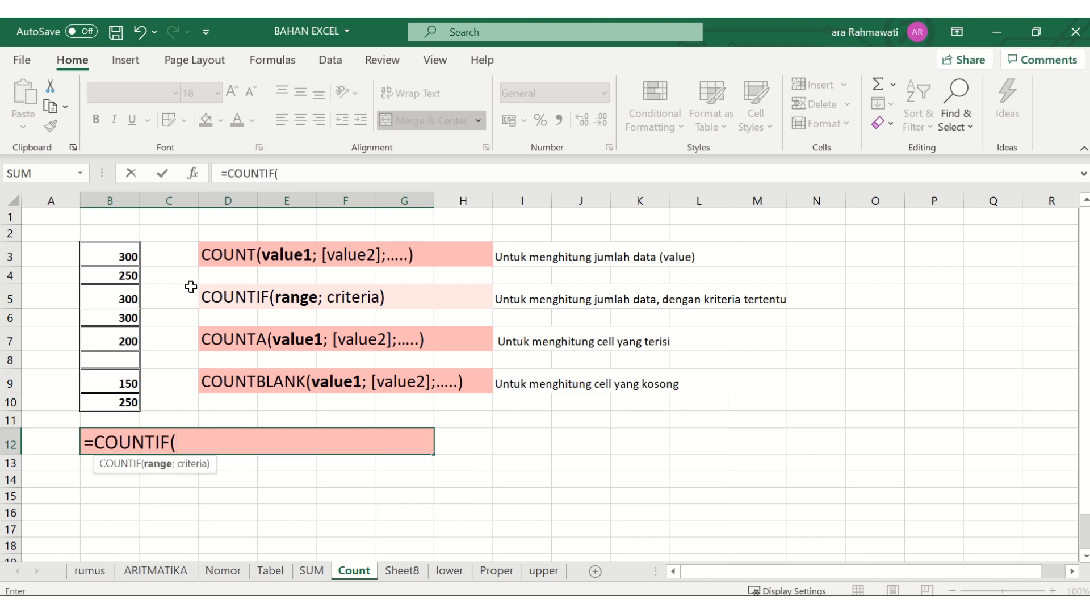
left_click_drag(107, 251, 110, 404)
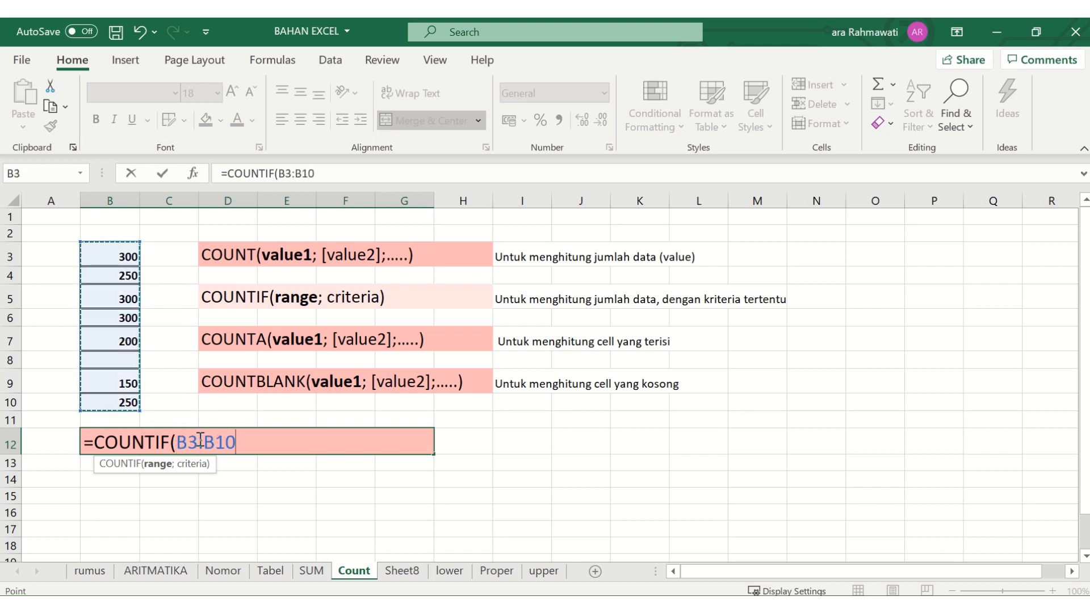
type(";")
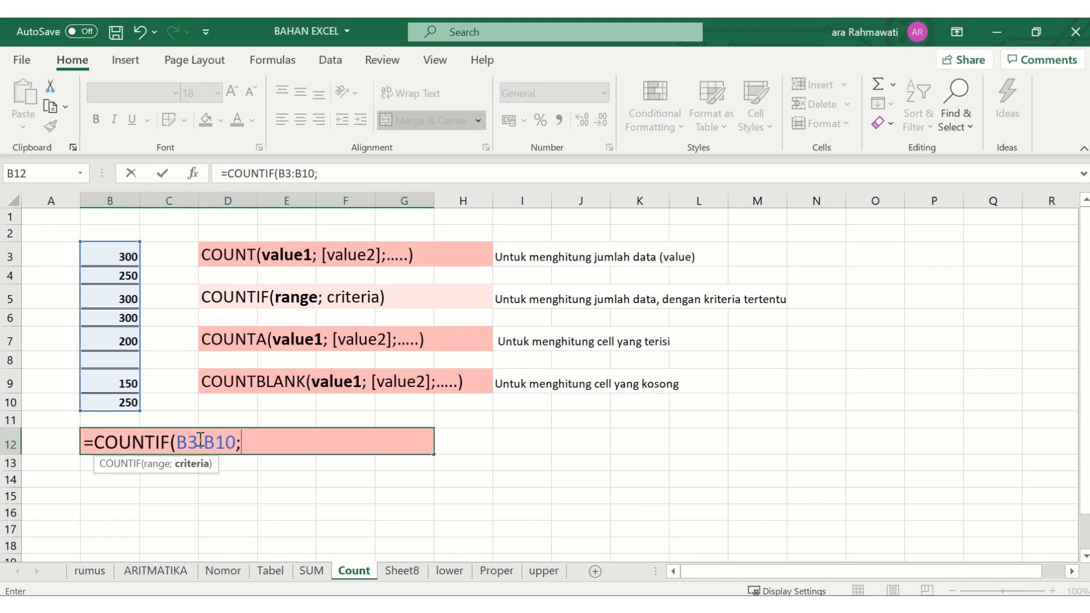
type("300)")
key("Return")
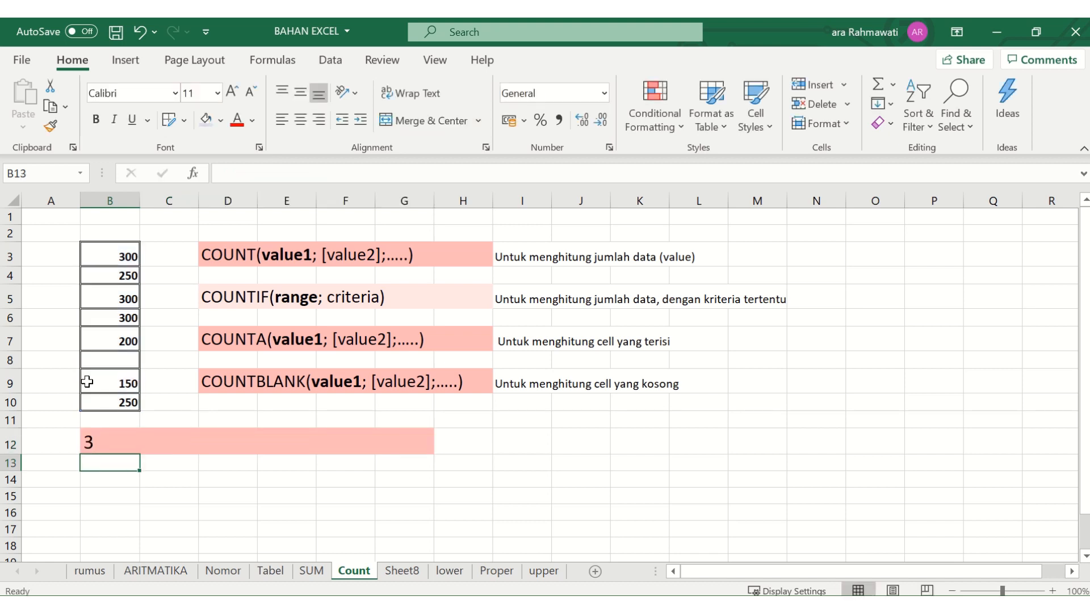
left_click(124, 255)
left_click(123, 298)
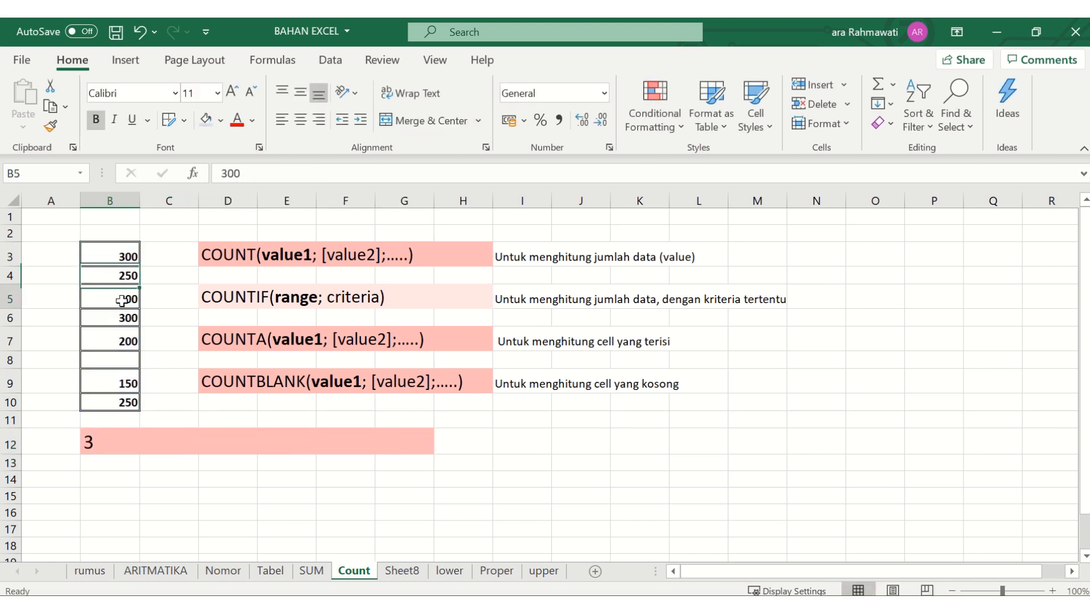
left_click(123, 319)
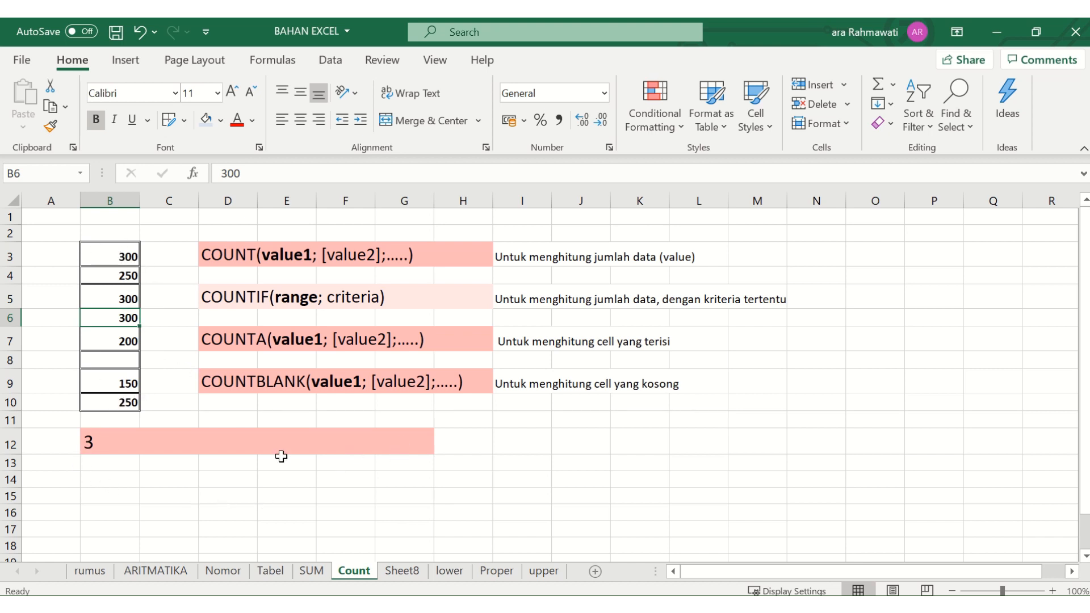
Replace the COUNTIF formula in B12 with =COUNTA(B3:B10) to count the filled cells.
left_click(100, 443)
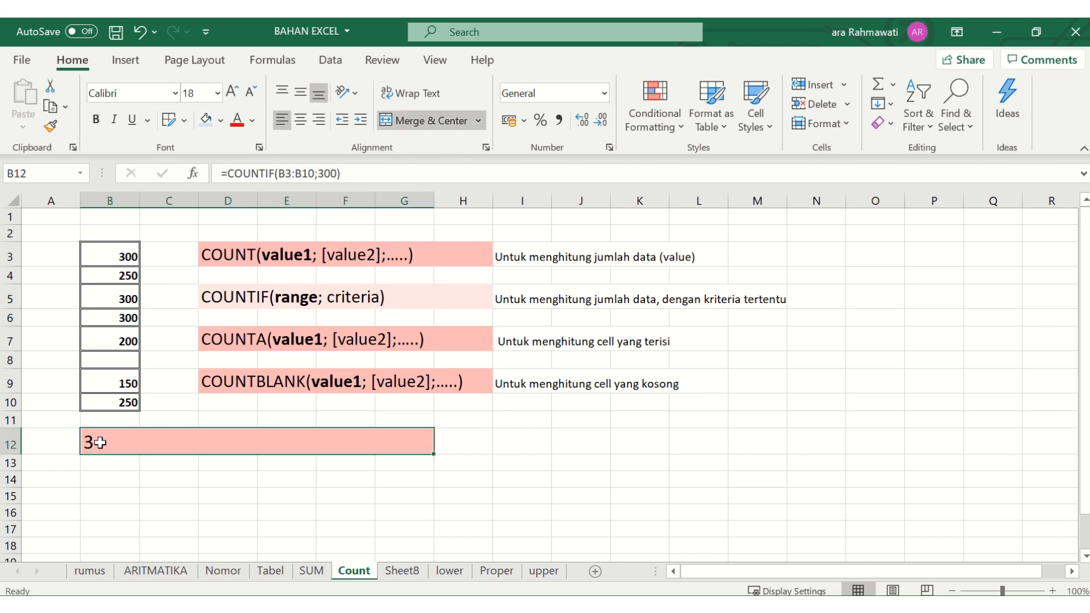
key("Delete")
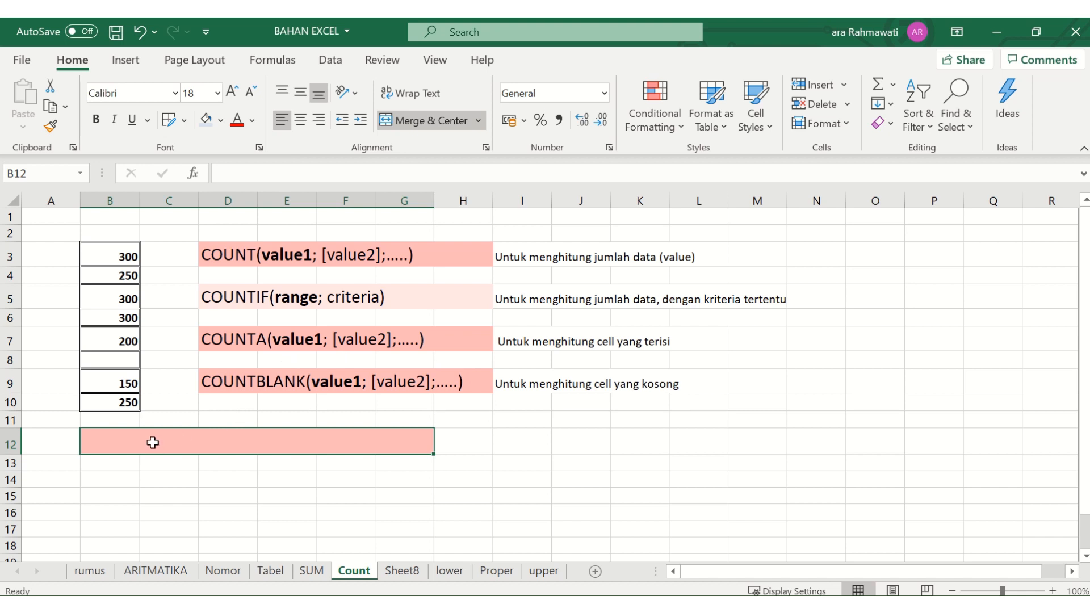
type("=")
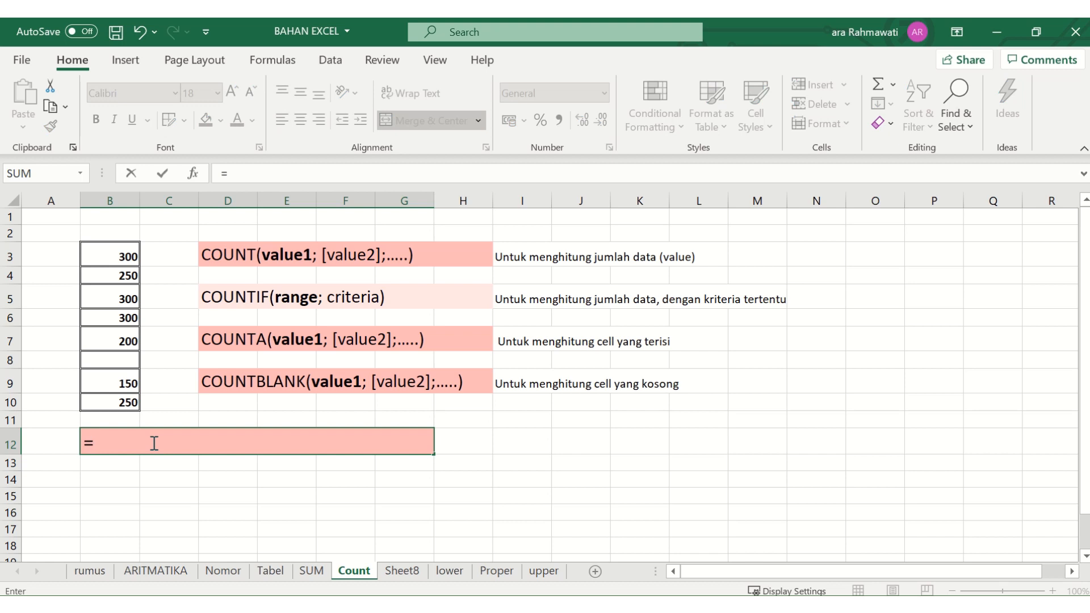
type("coun")
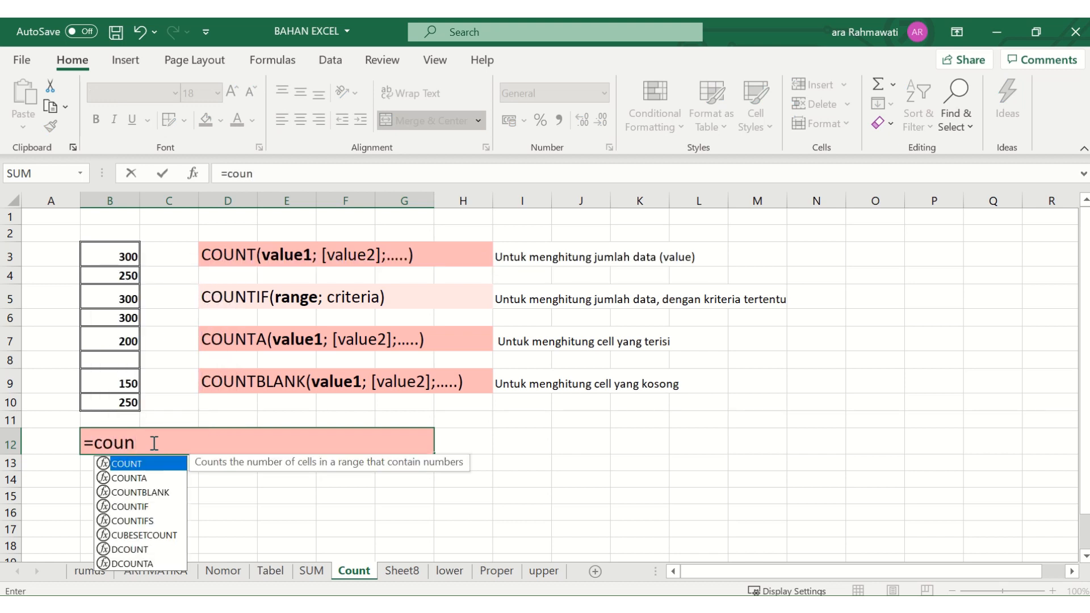
double_click(143, 477)
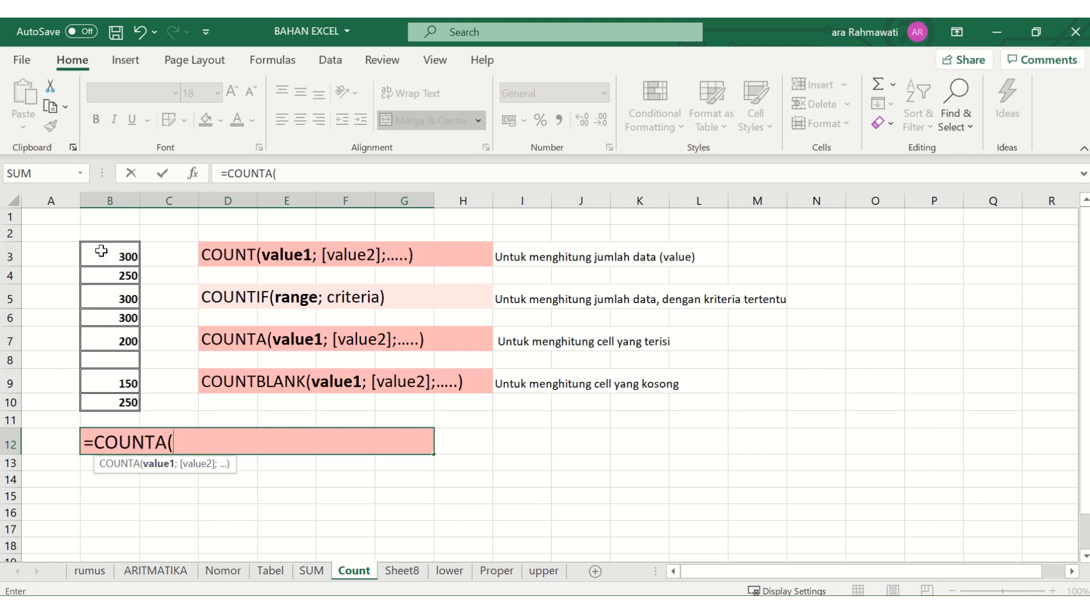
left_click_drag(98, 251, 111, 405)
type(")")
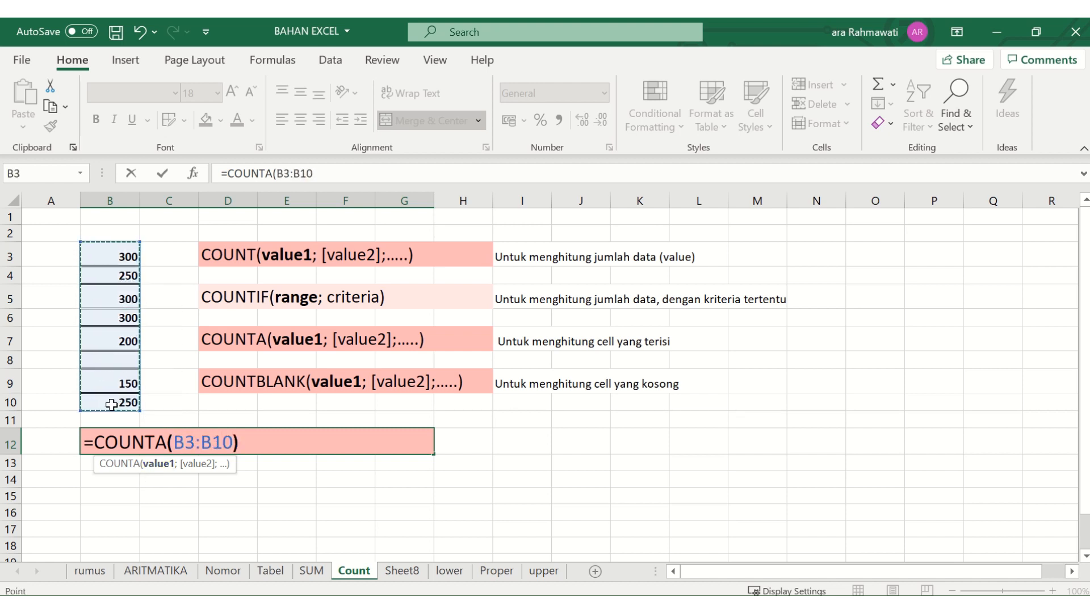
key("Return")
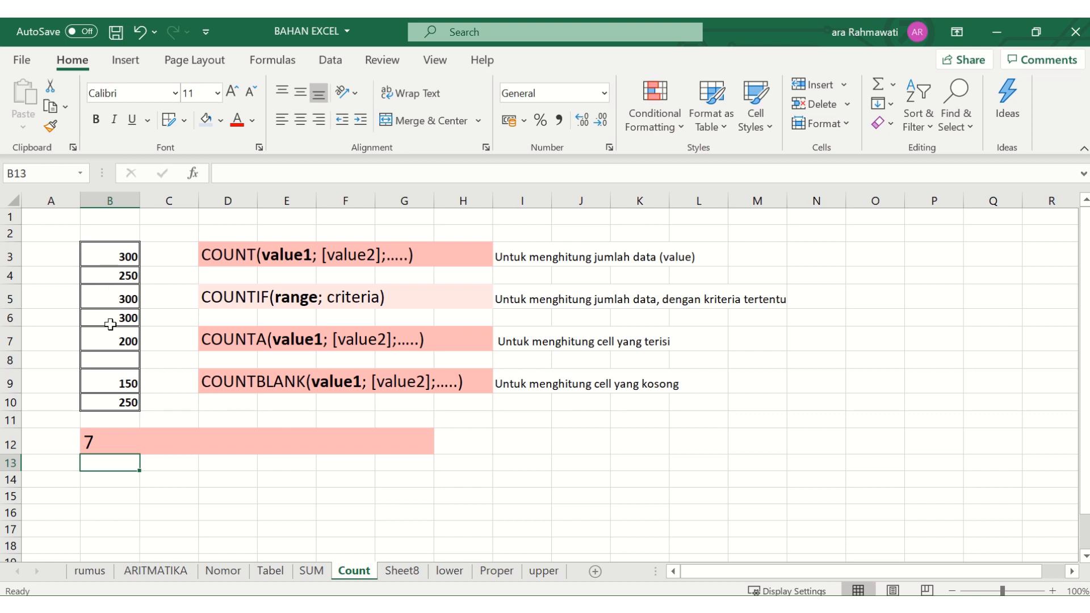
Replace the COUNTA formula in B12 with =COUNTBLANK(B3:B10) to count the empty cells, and check blank cell B8.
left_click(112, 450)
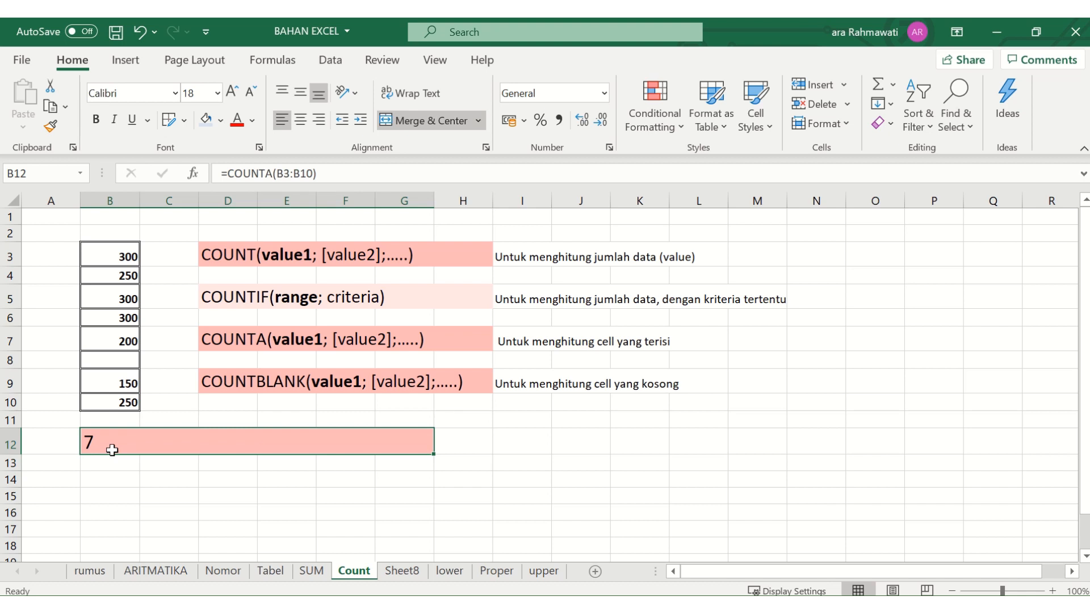
key("Delete")
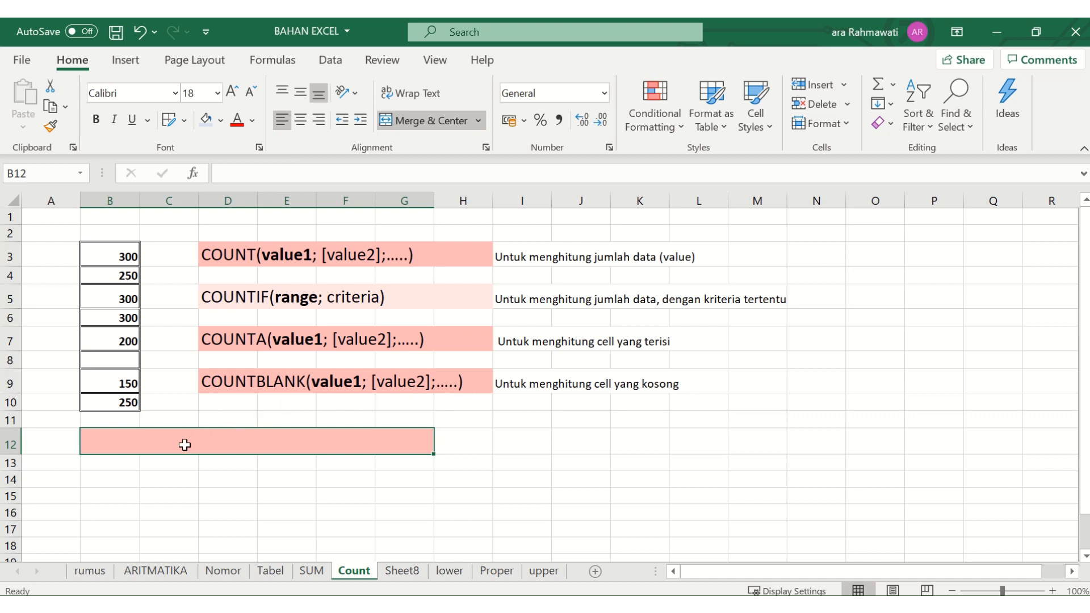
type("=")
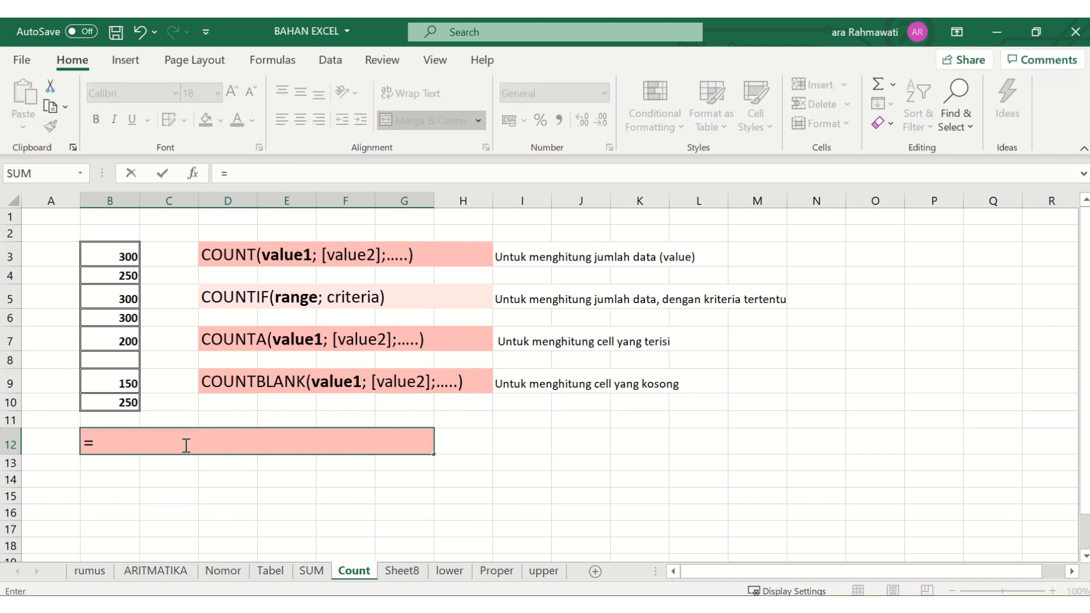
type("count")
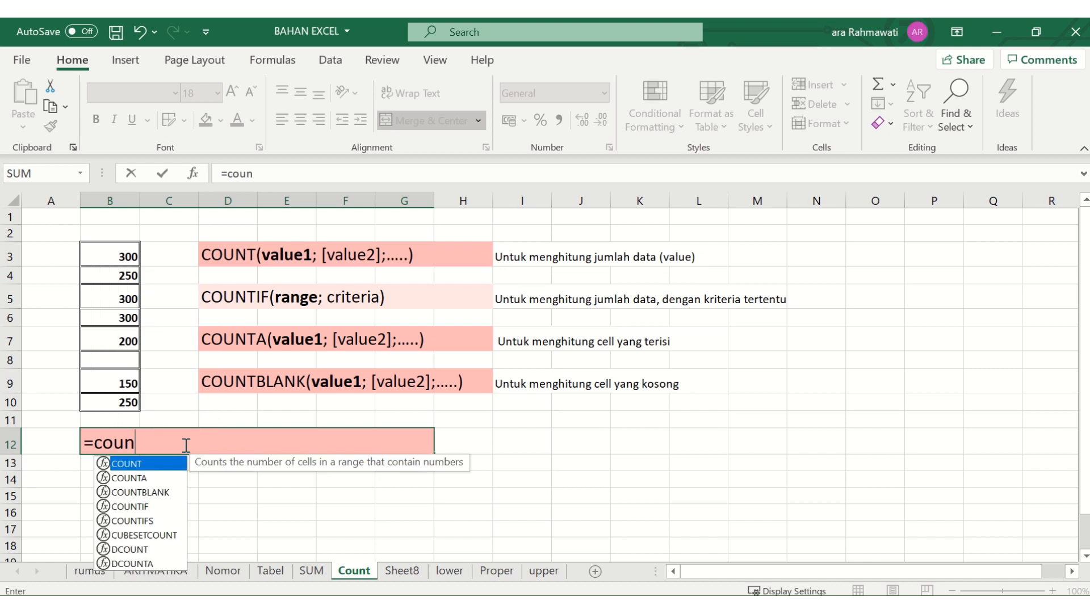
double_click(151, 493)
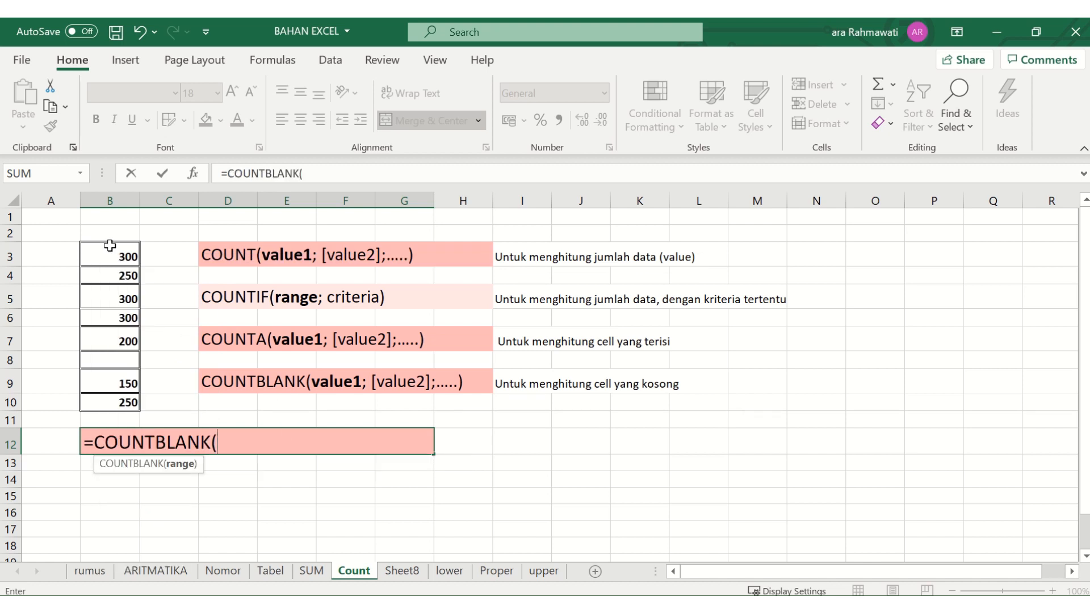
left_click_drag(110, 247, 106, 406)
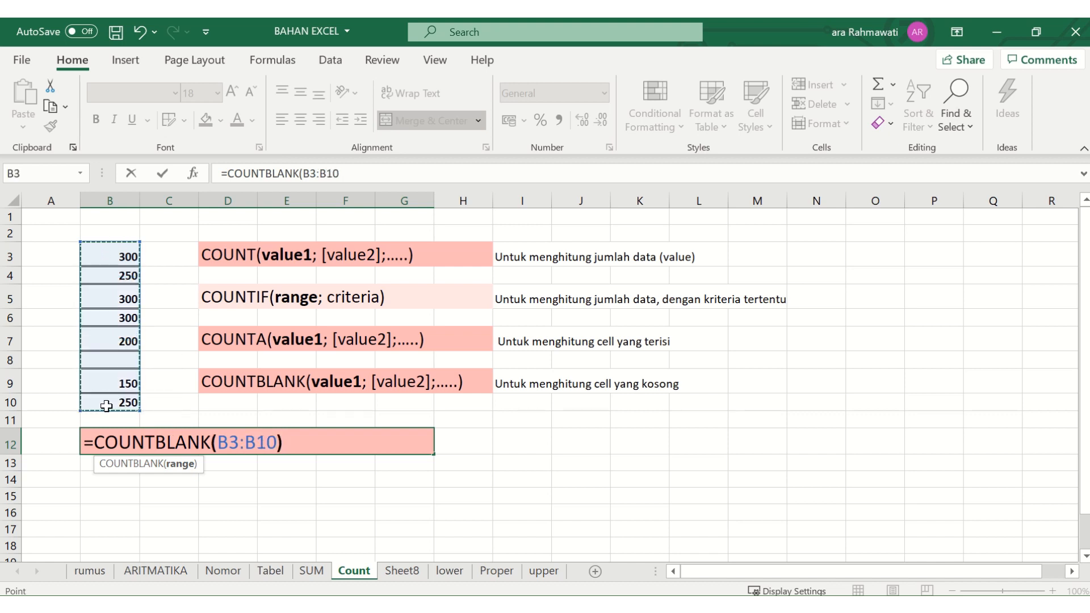
type(")")
key("Return")
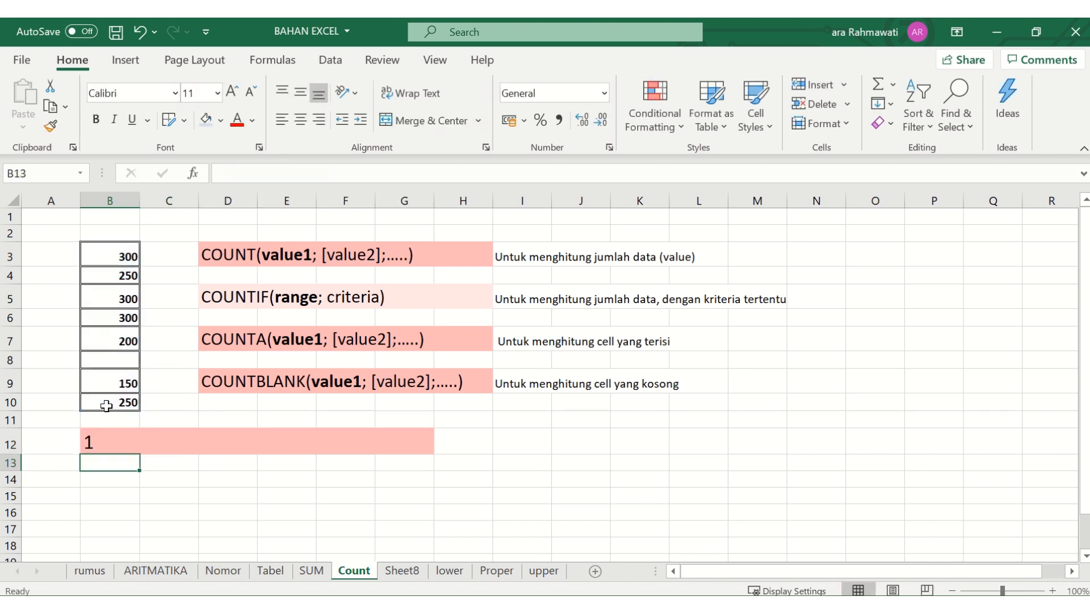
left_click(114, 365)
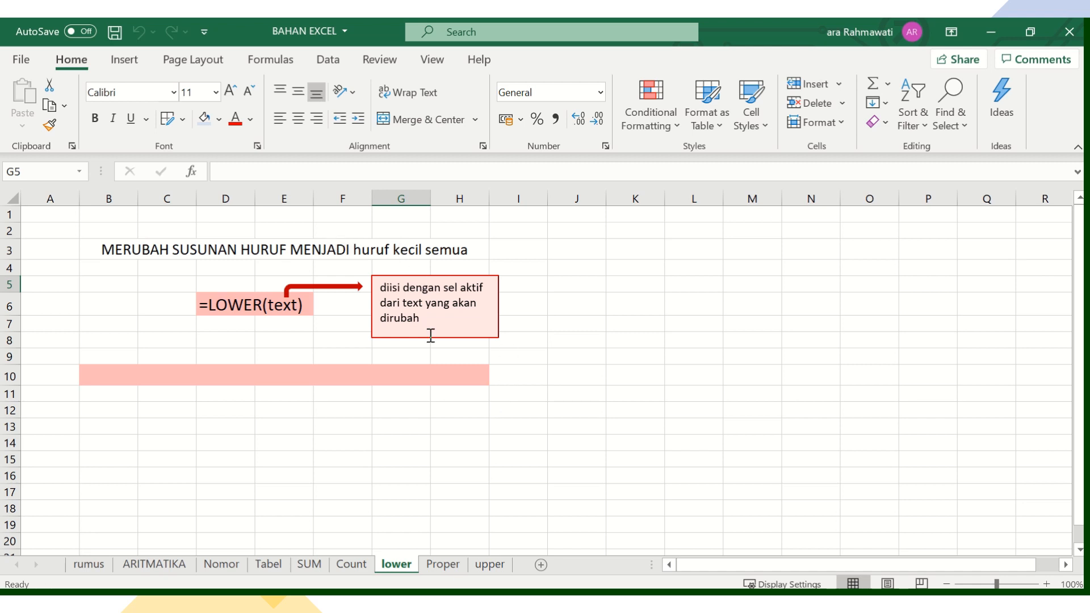
On the lower sheet, enter =LOWER(B3) in merged cell B10 to convert the heading text to lowercase.
left_click(171, 377)
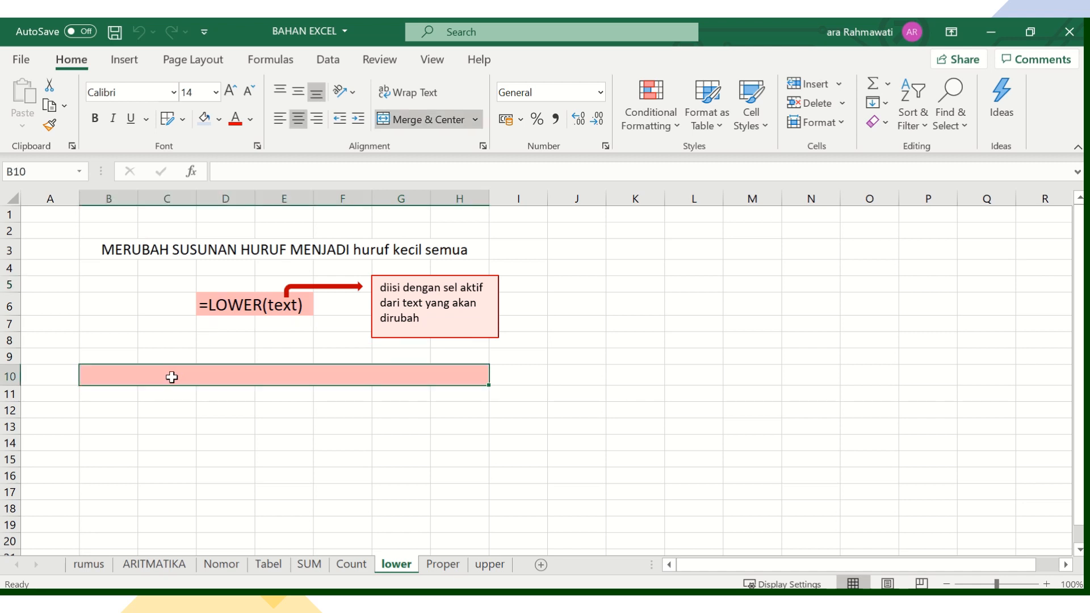
type("=")
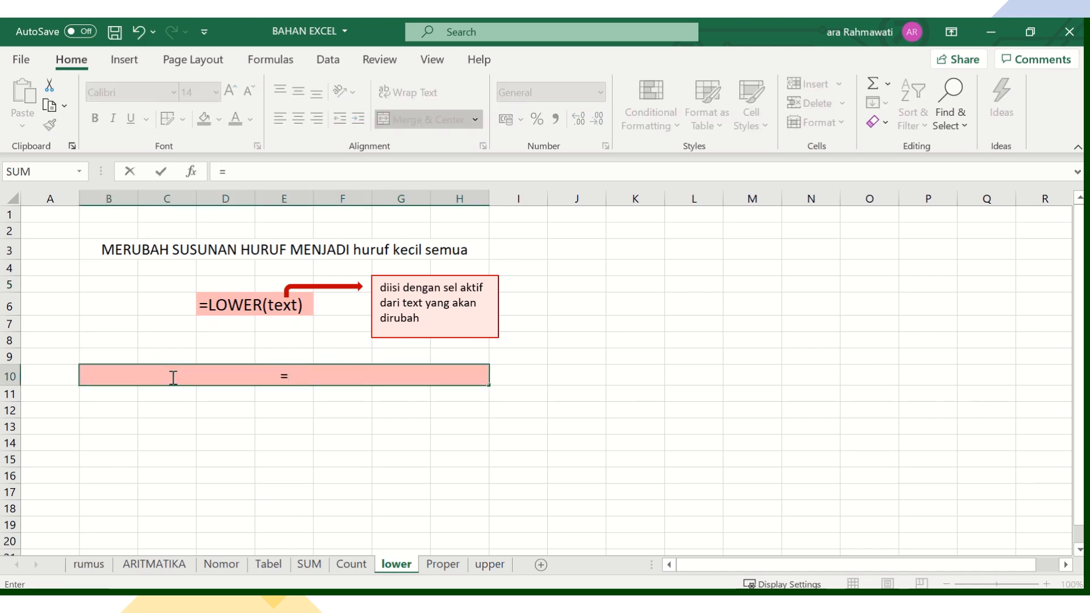
type("lower")
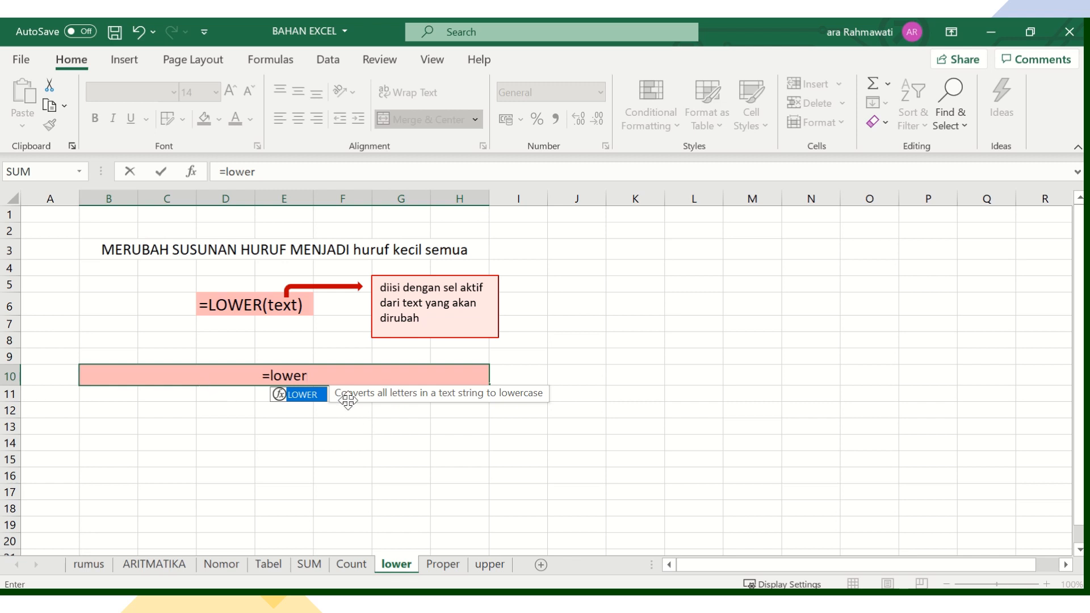
double_click(305, 400)
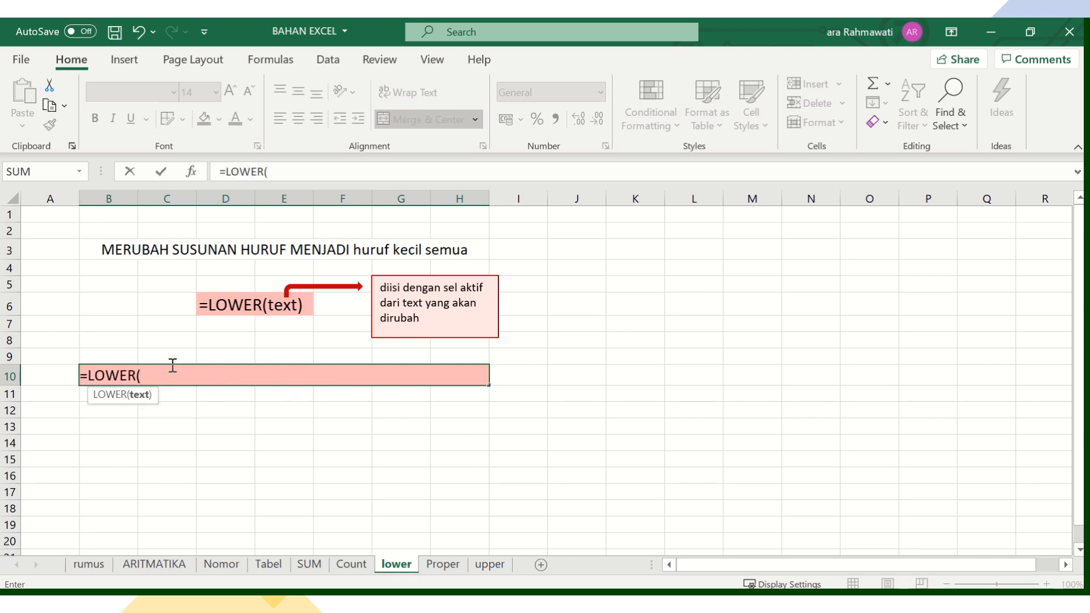
left_click(211, 250)
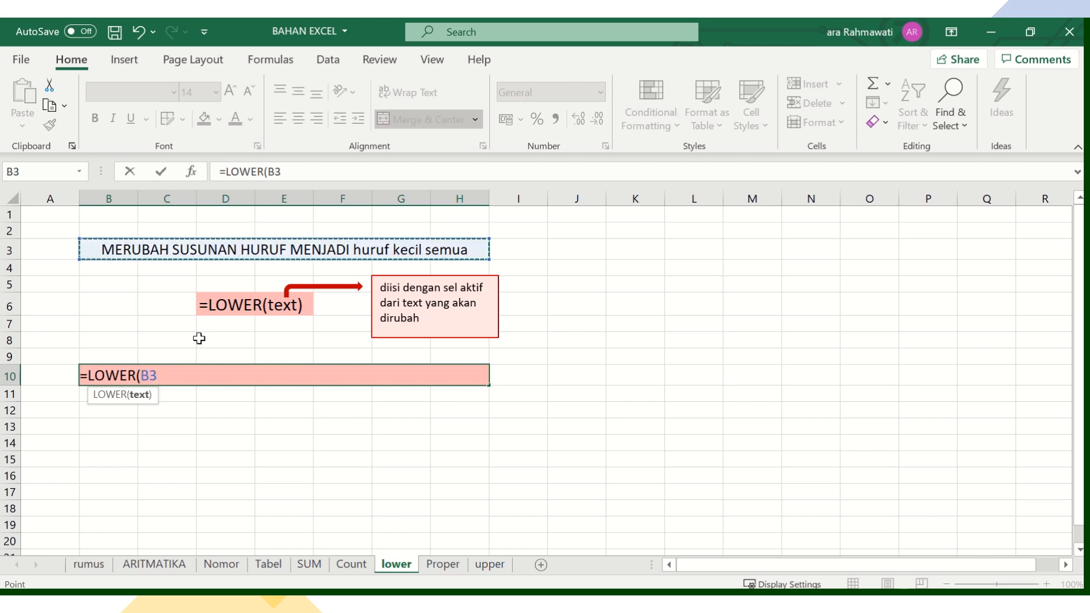
type(")")
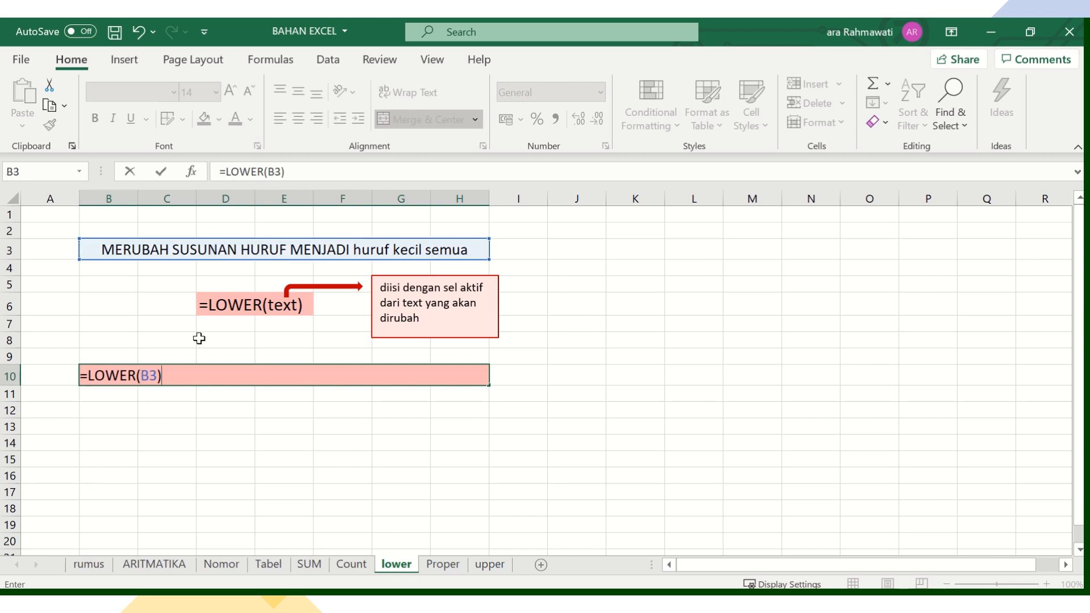
key("Return")
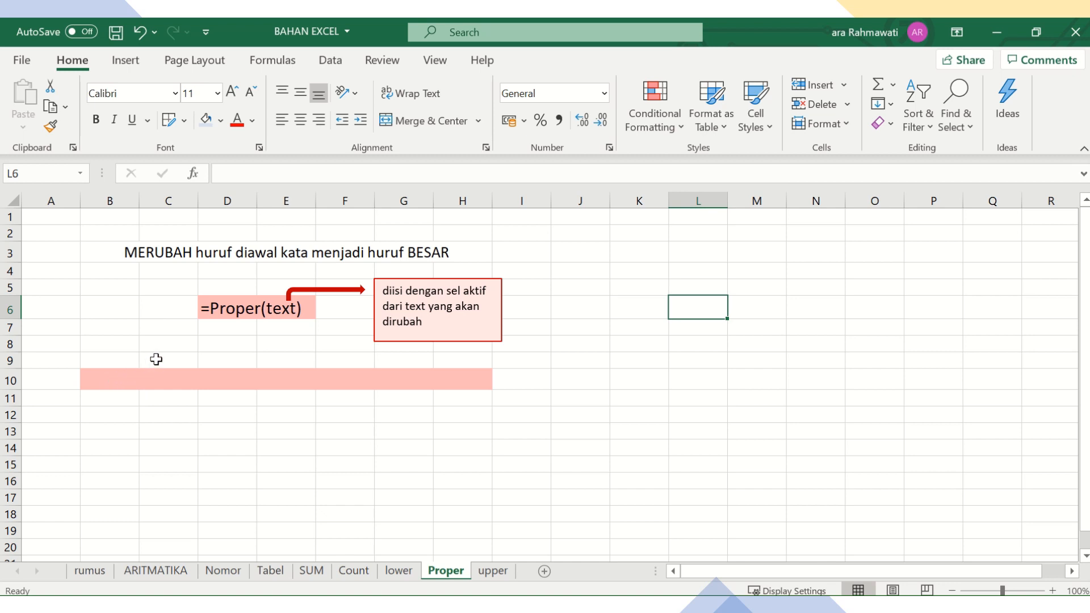
On the Proper sheet, enter =PROPER(B3) in merged cell B10 to capitalize the first letter of each word in the heading.
left_click(188, 379)
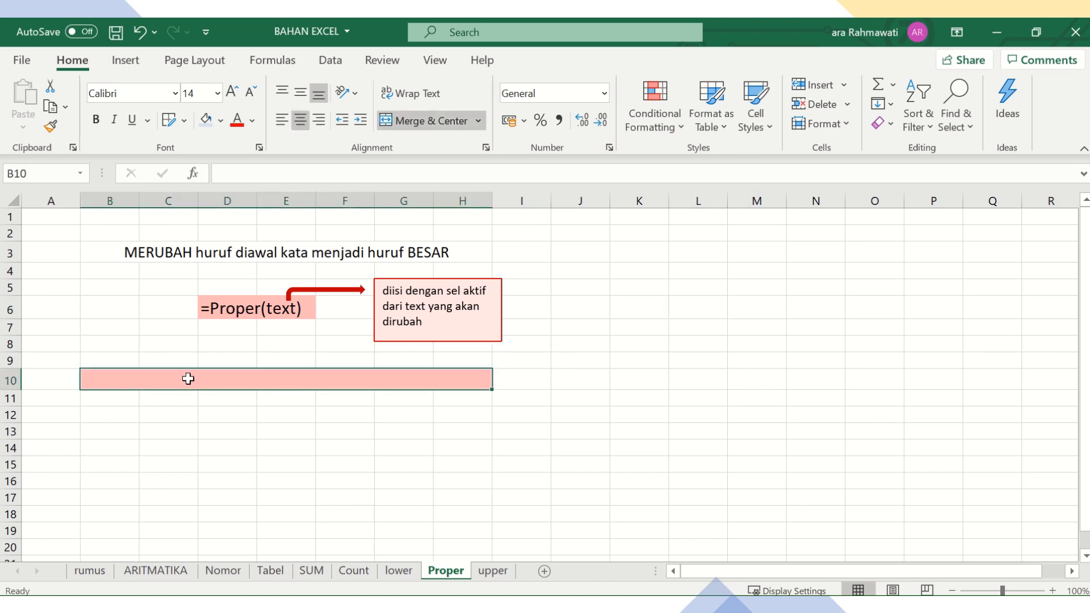
type("=pro")
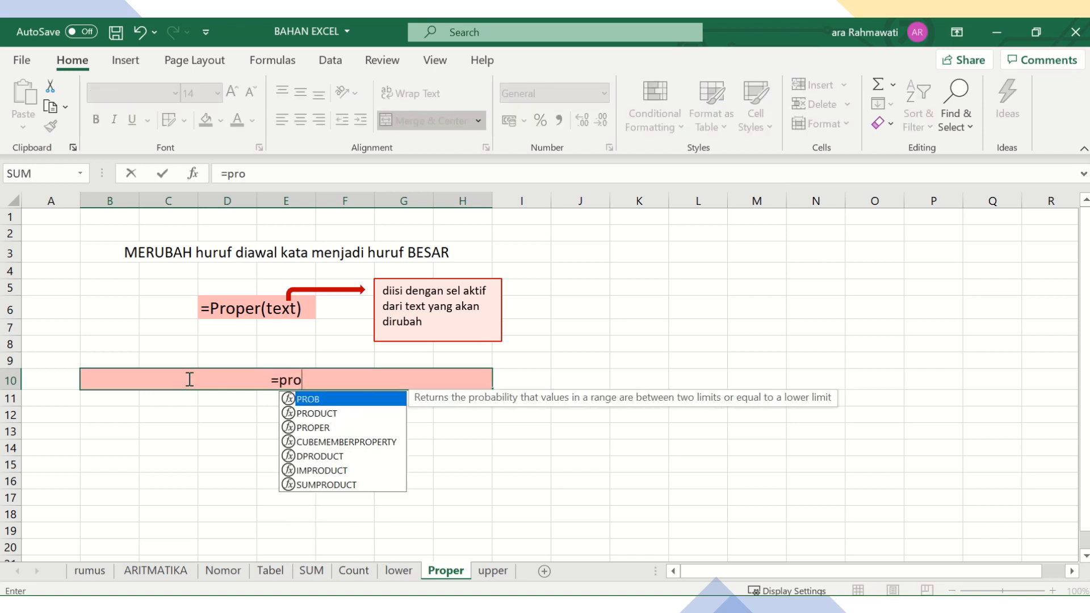
double_click(314, 431)
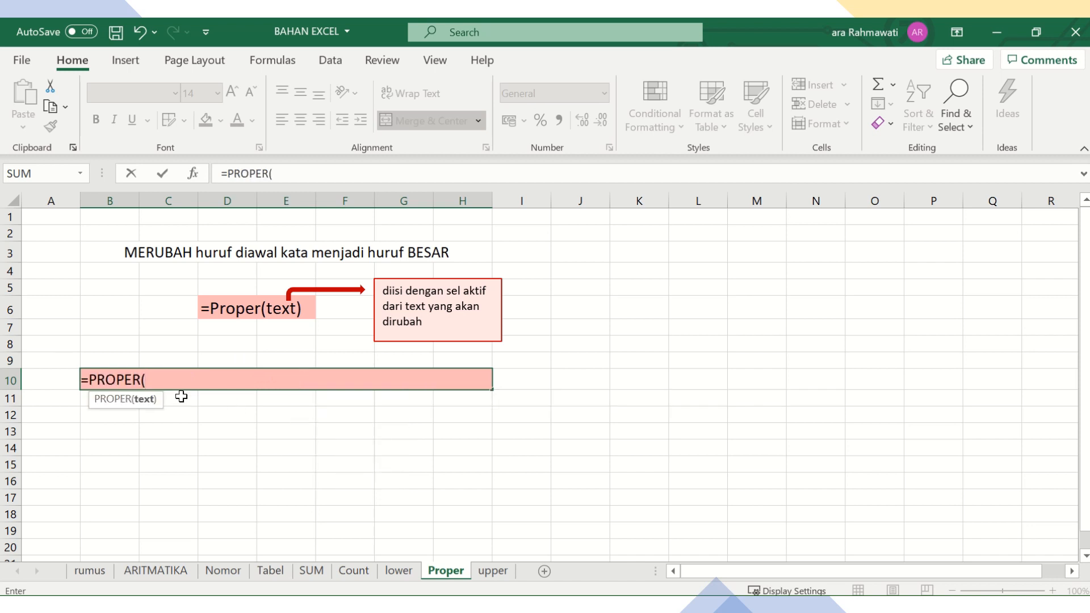
left_click(212, 251)
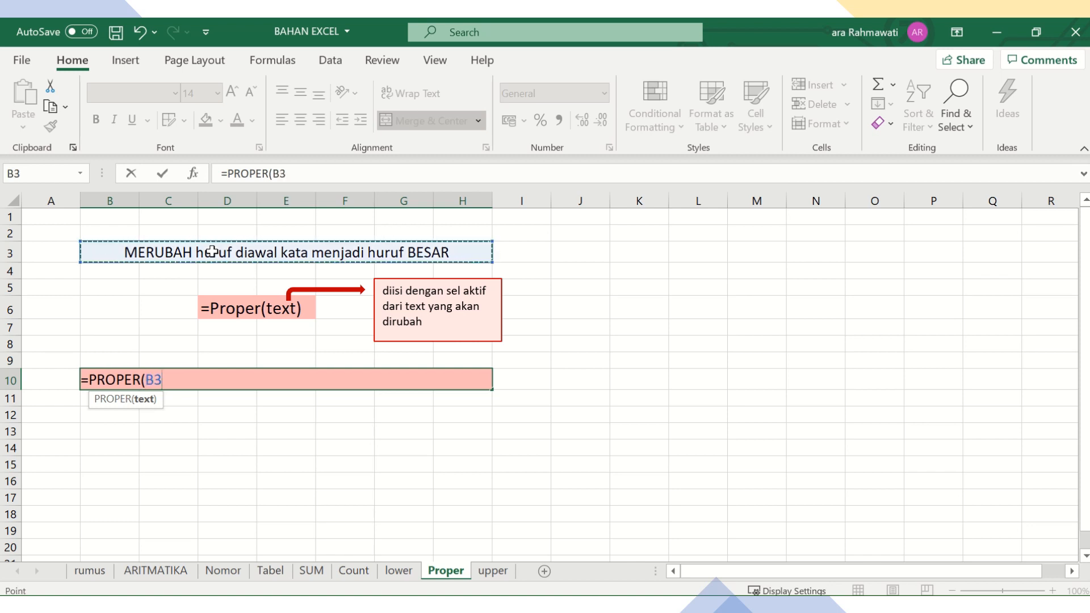
type(")")
key("Return")
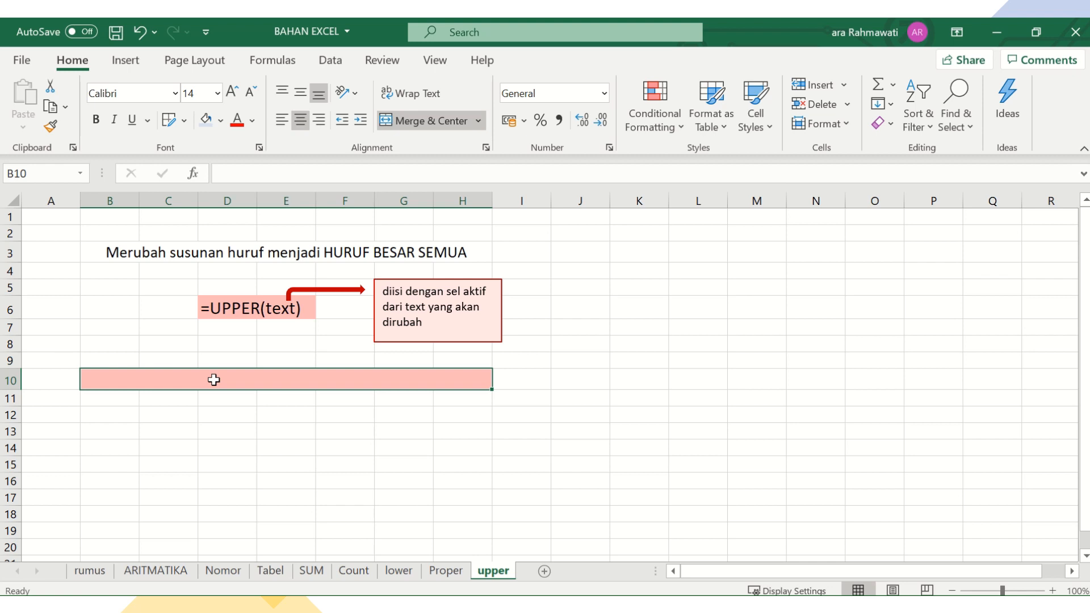
On the upper sheet, enter =UPPER(B3) in merged cell B10 to convert the heading text to all capitals.
type("=")
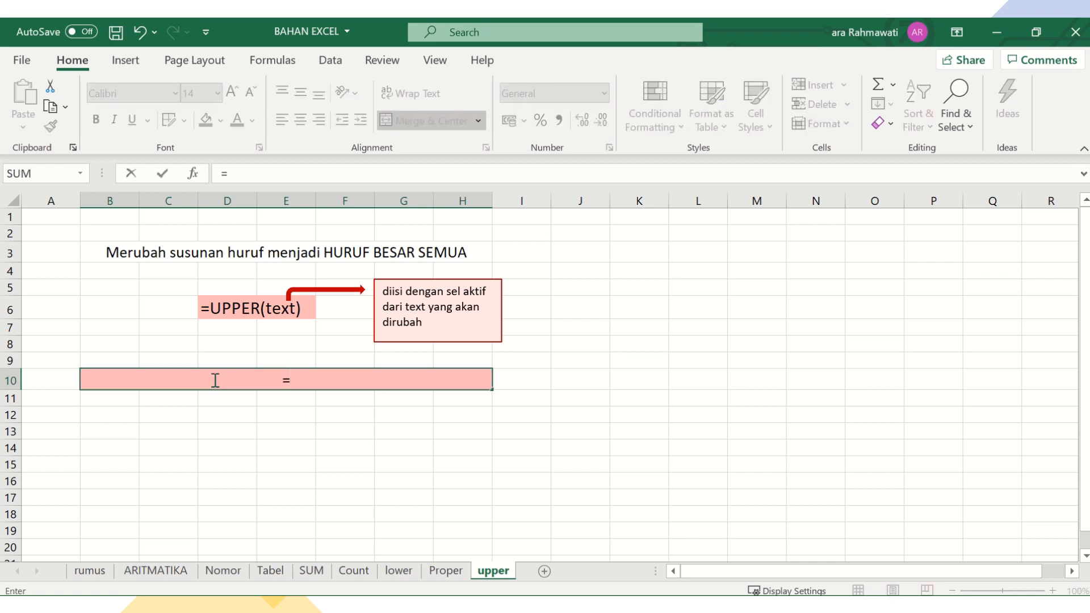
type("upp")
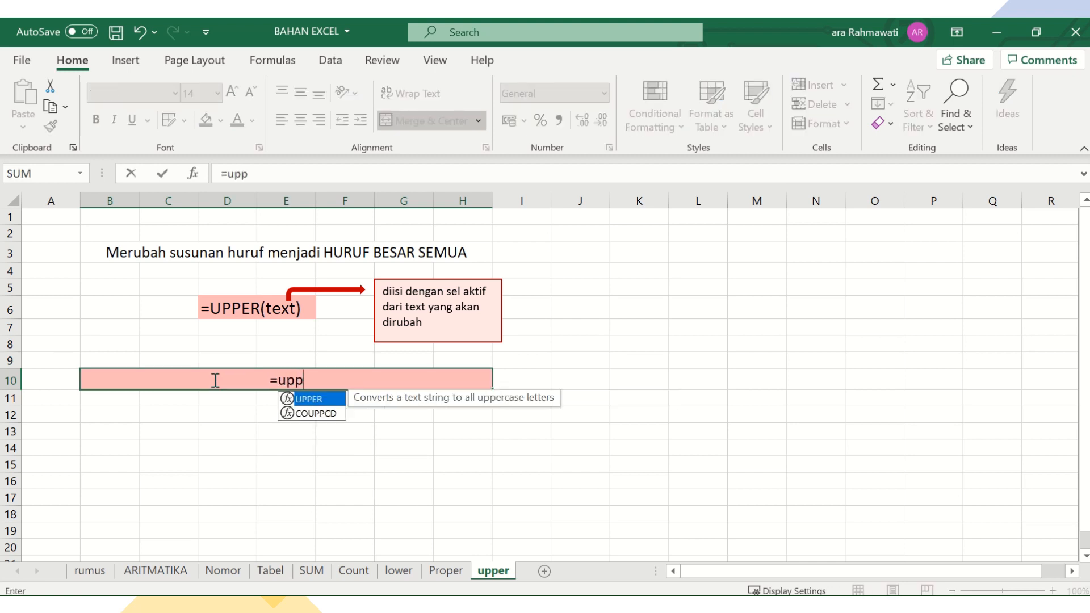
double_click(307, 400)
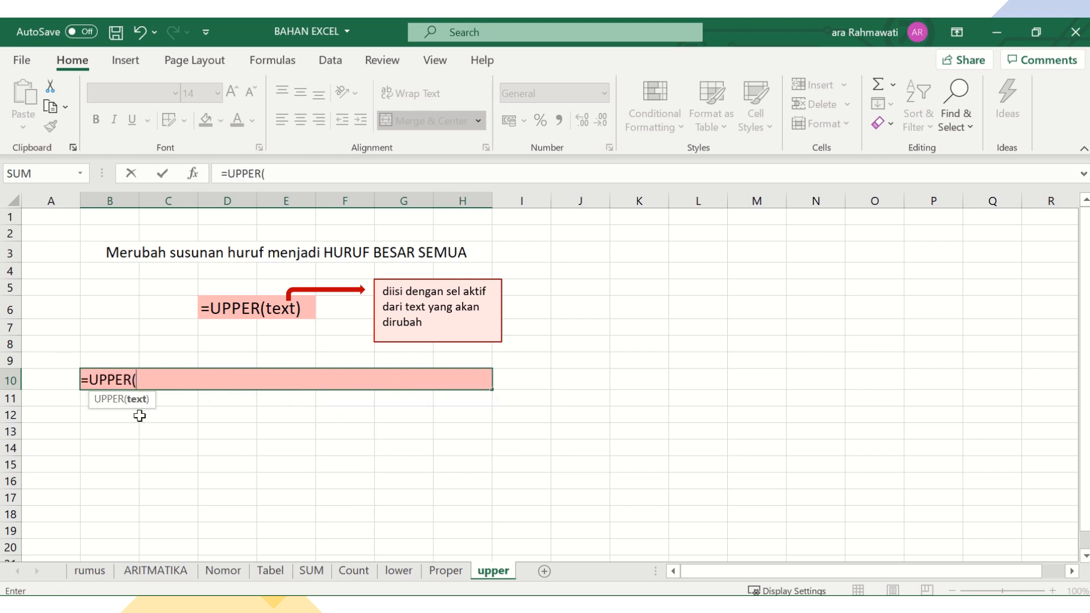
left_click(193, 253)
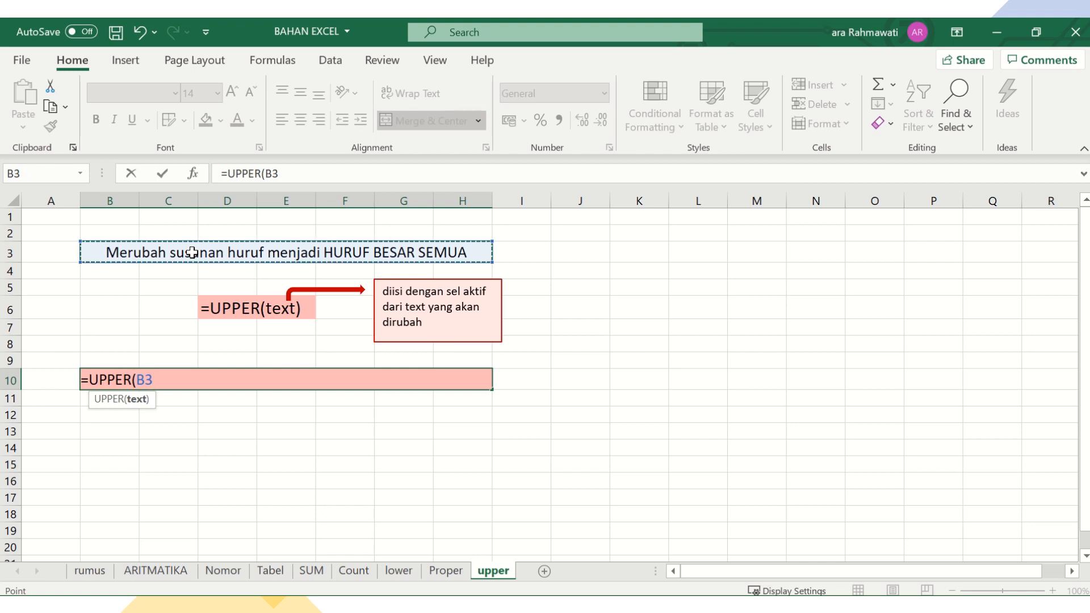
type(")")
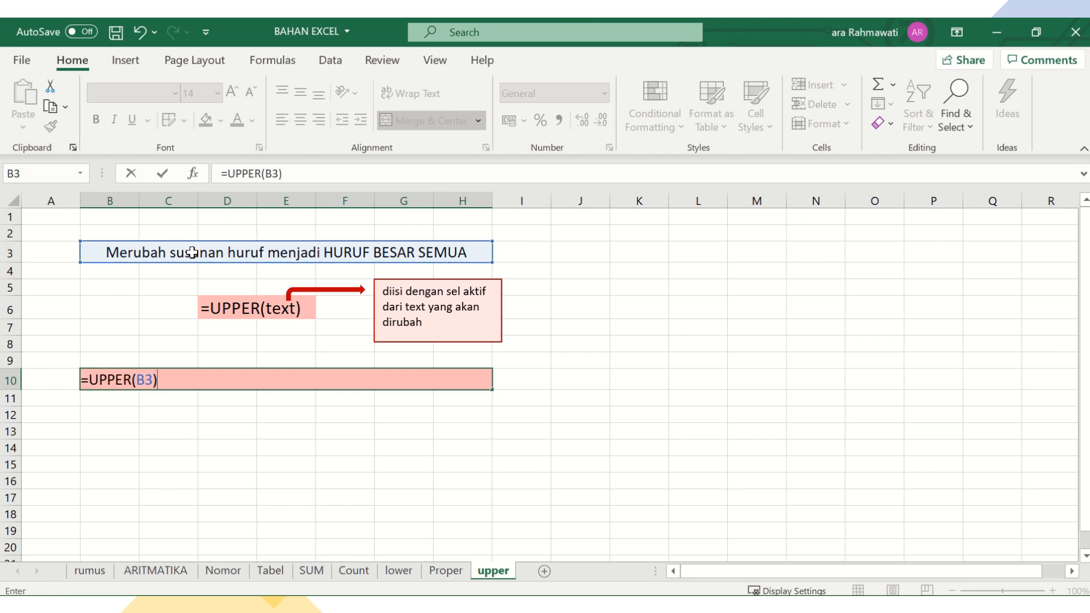
key("Return")
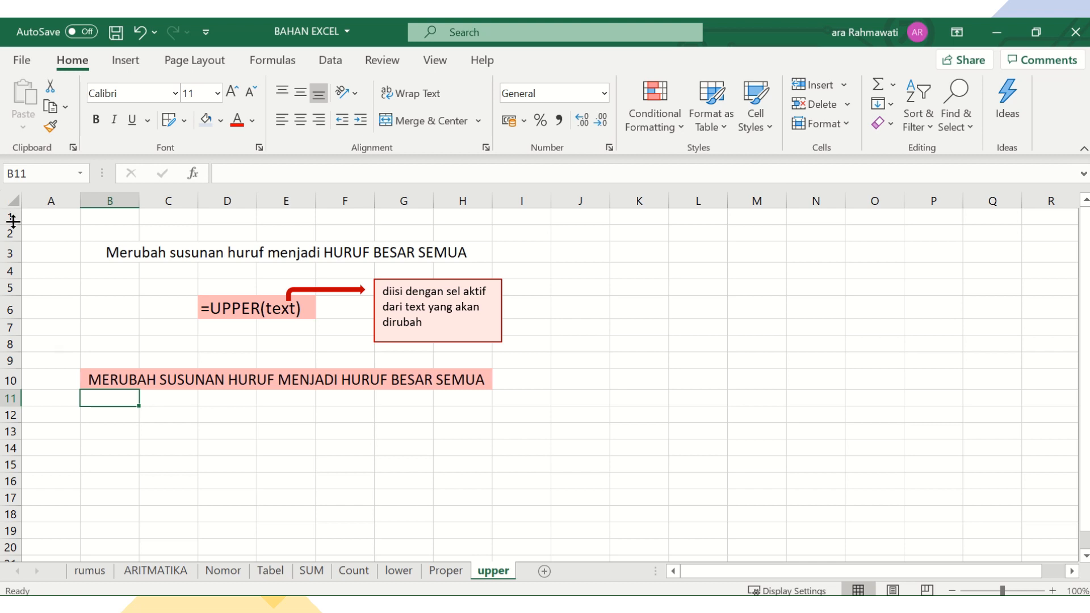